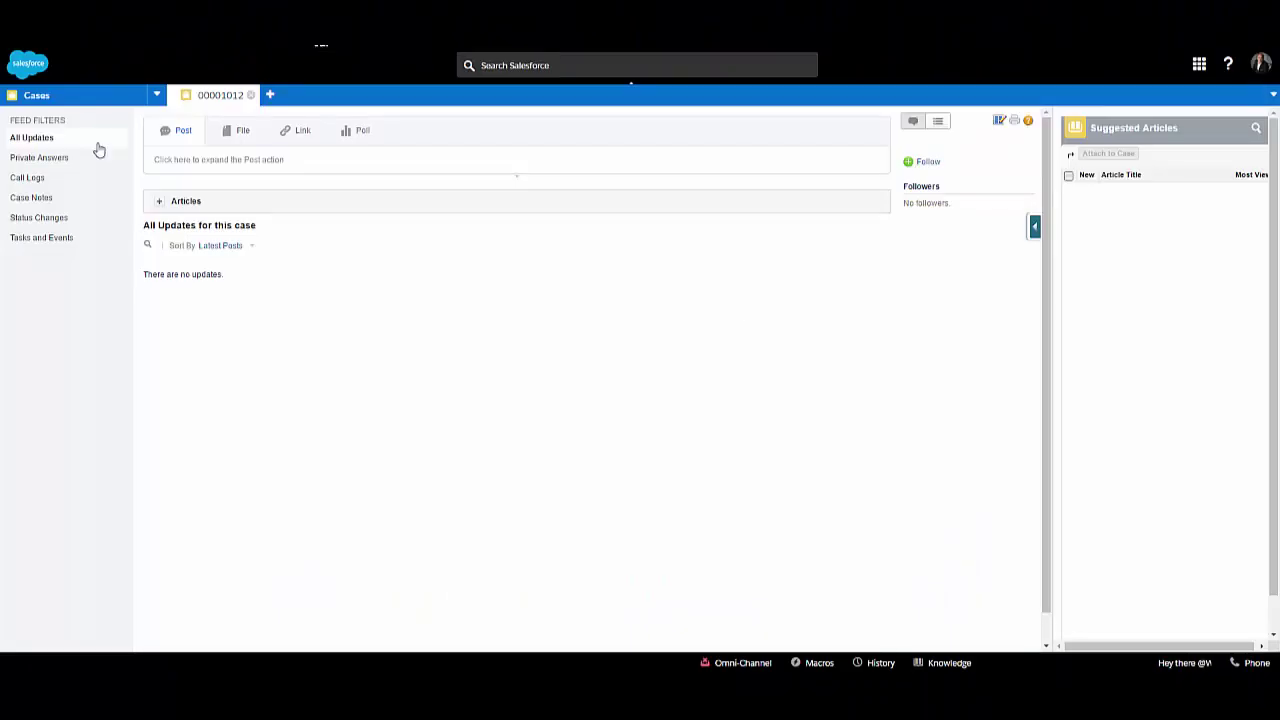
Switch case 00001012 from its feed to the detail view and open its page layout in Setup
left_click(937, 121)
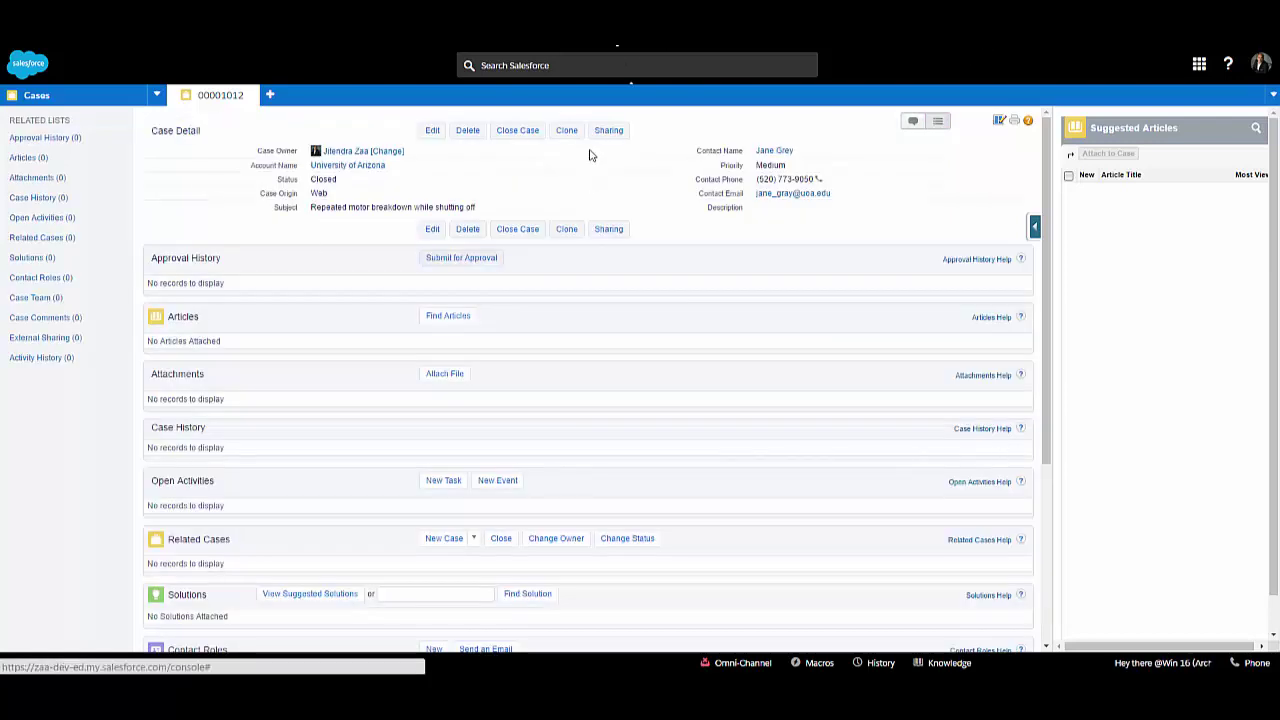
left_click(999, 121)
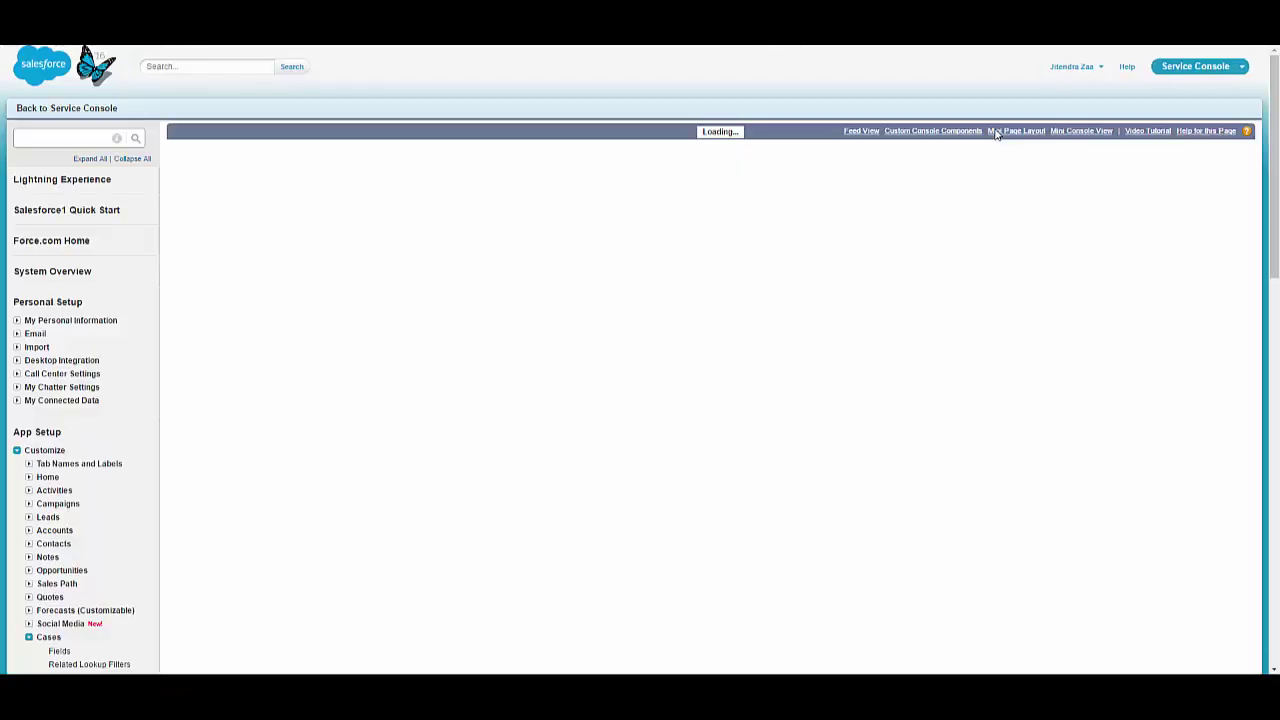
Relabel the Highlights Panel's first section as 'Customer Detail'
scroll(409, 262, "down", 3)
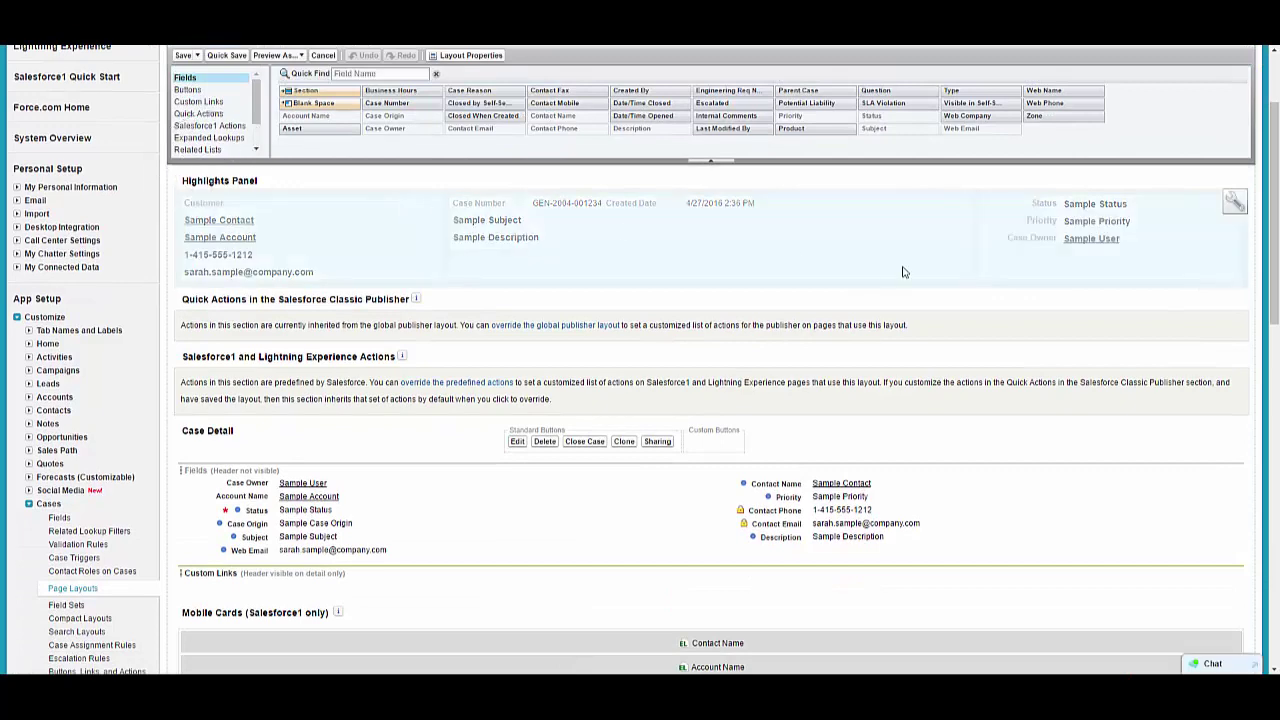
left_click(1233, 204)
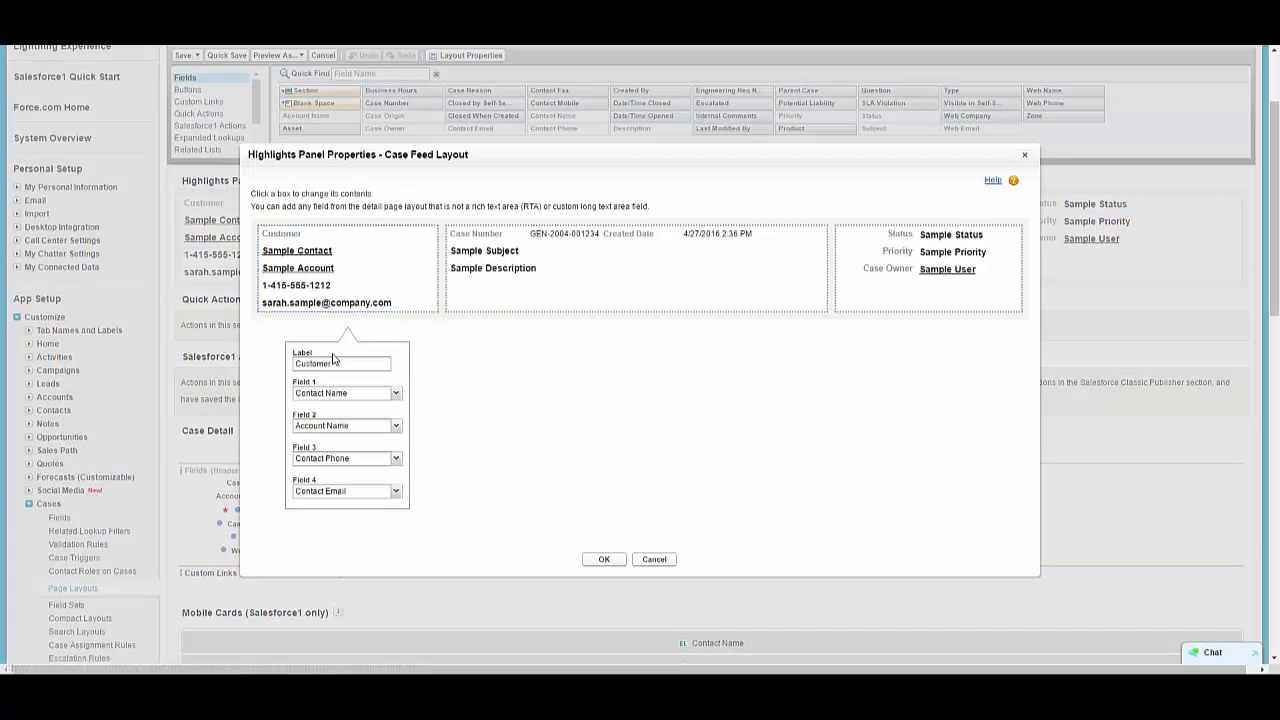
left_click(335, 362)
left_click(342, 364)
type("Detail")
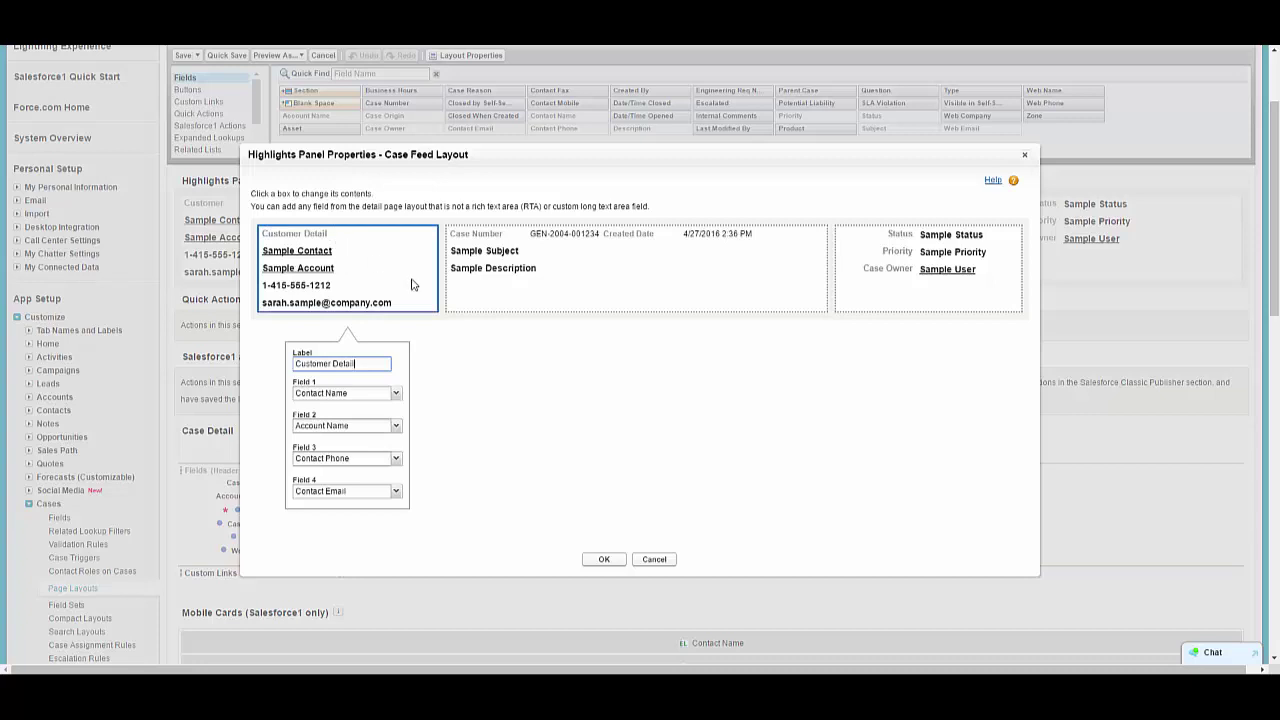
Review the case number and status sections, then confirm the Highlights Panel changes
left_click(548, 273)
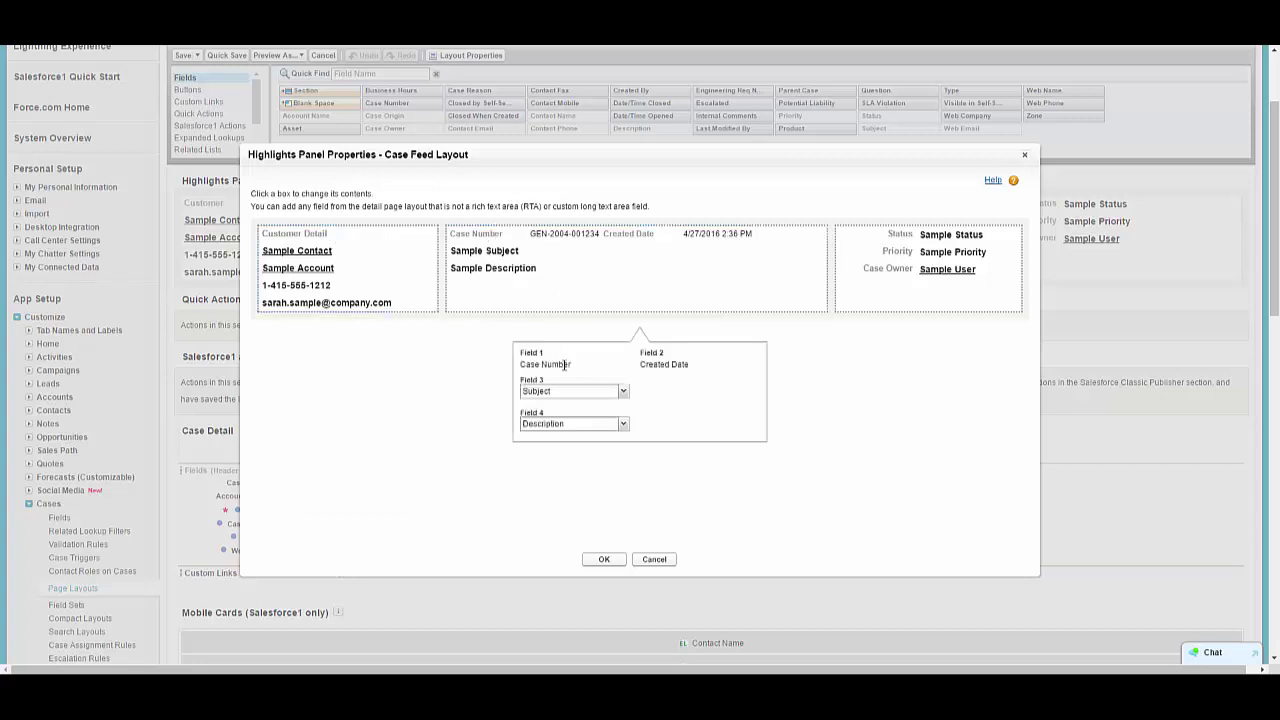
left_click(685, 366)
left_click(868, 265)
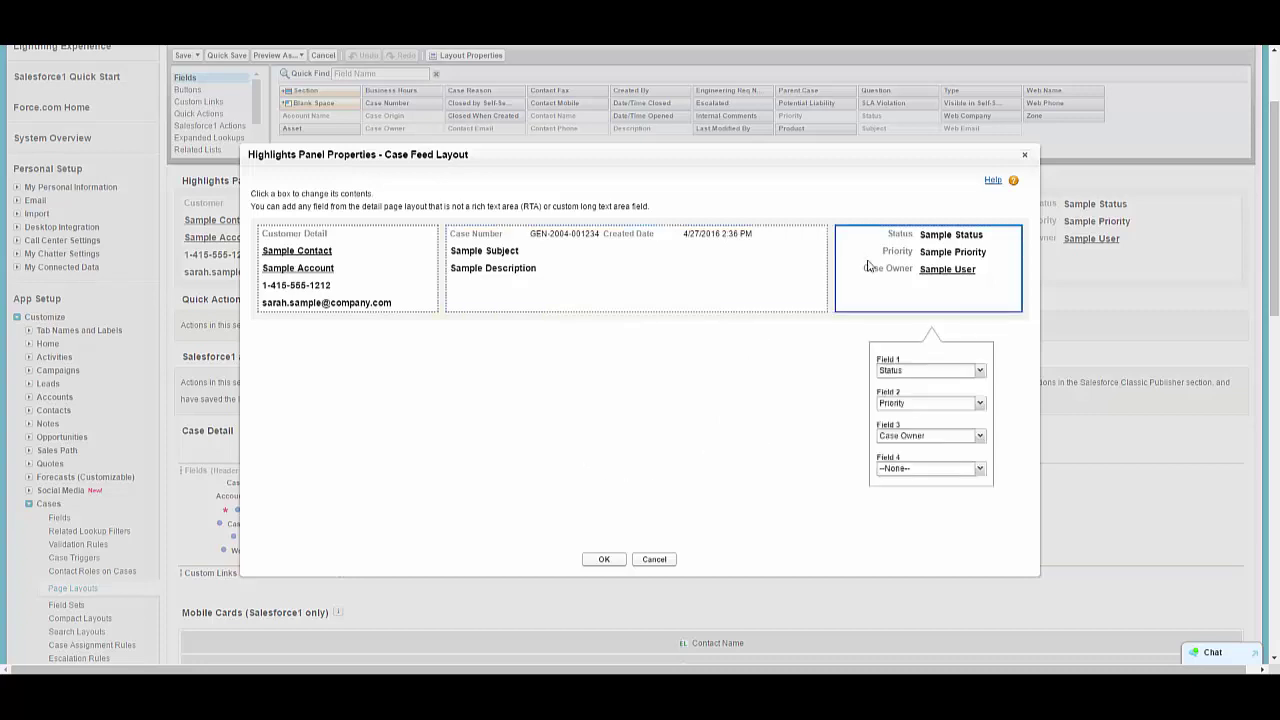
left_click(608, 561)
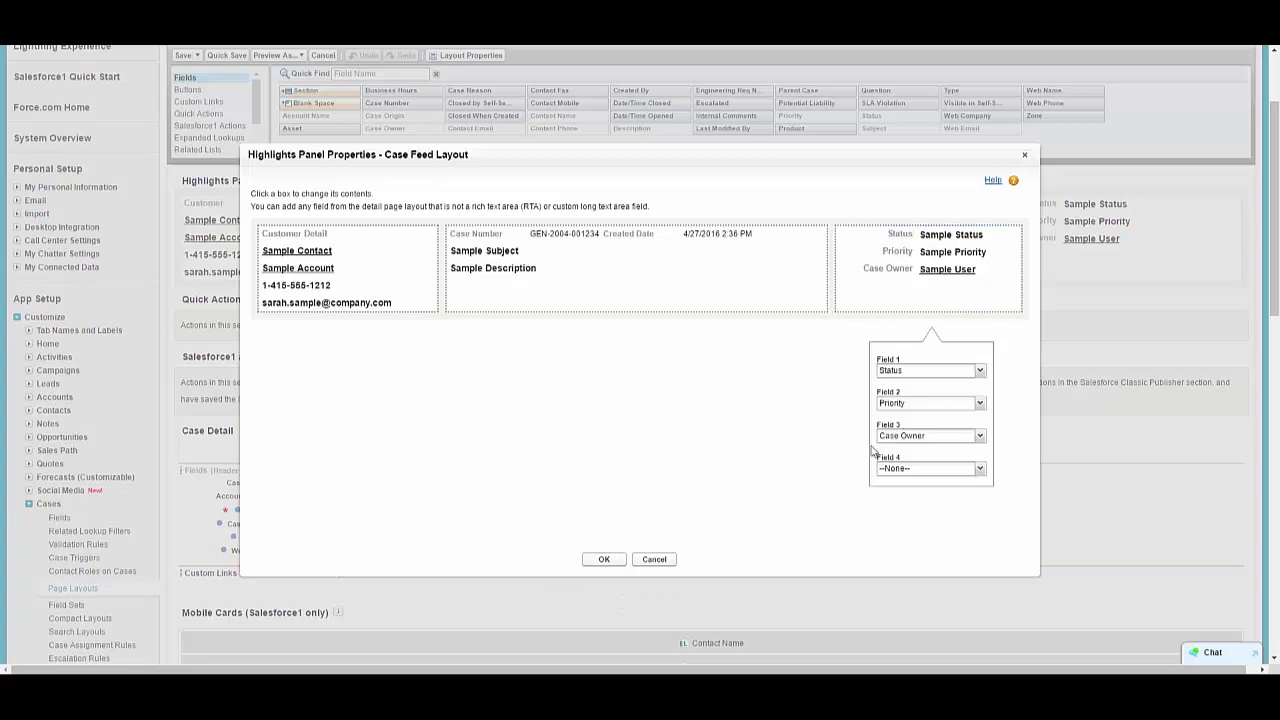
left_click(606, 561)
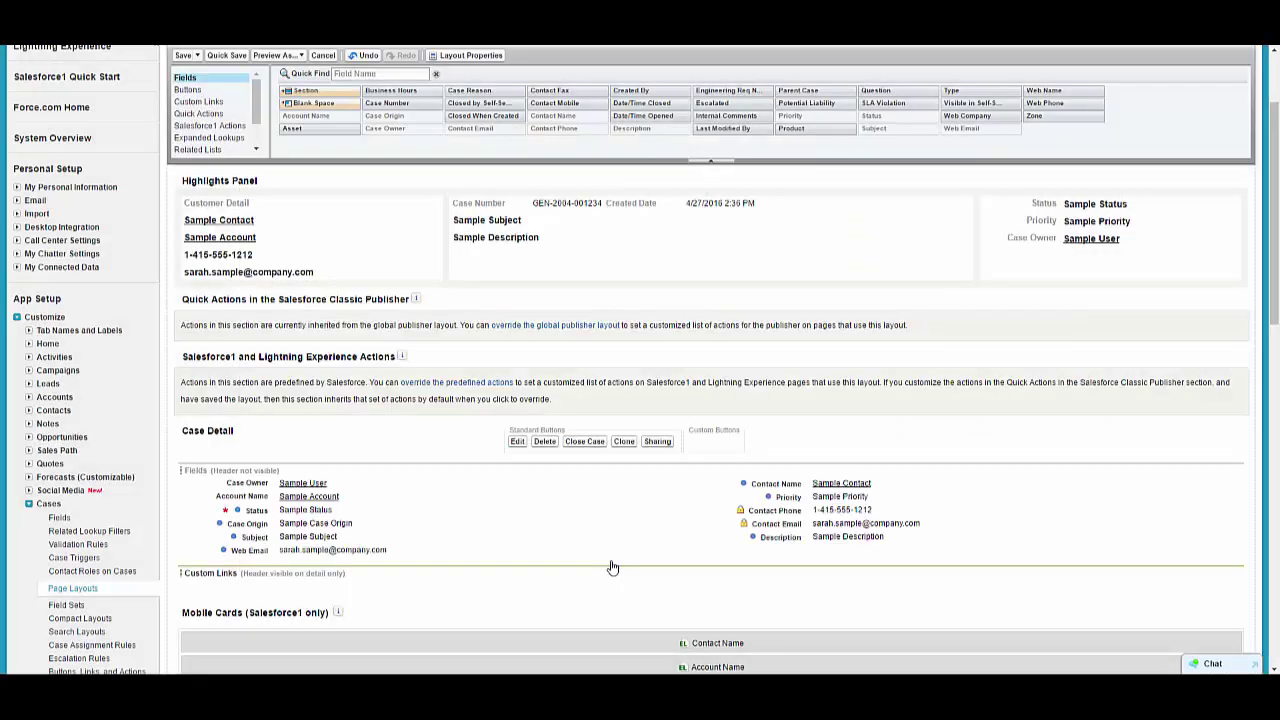
Turn on 'Show in the Console' for Knowledge Sidebar and Highlights Panel, then save the layout
scroll(606, 566, "up", 2)
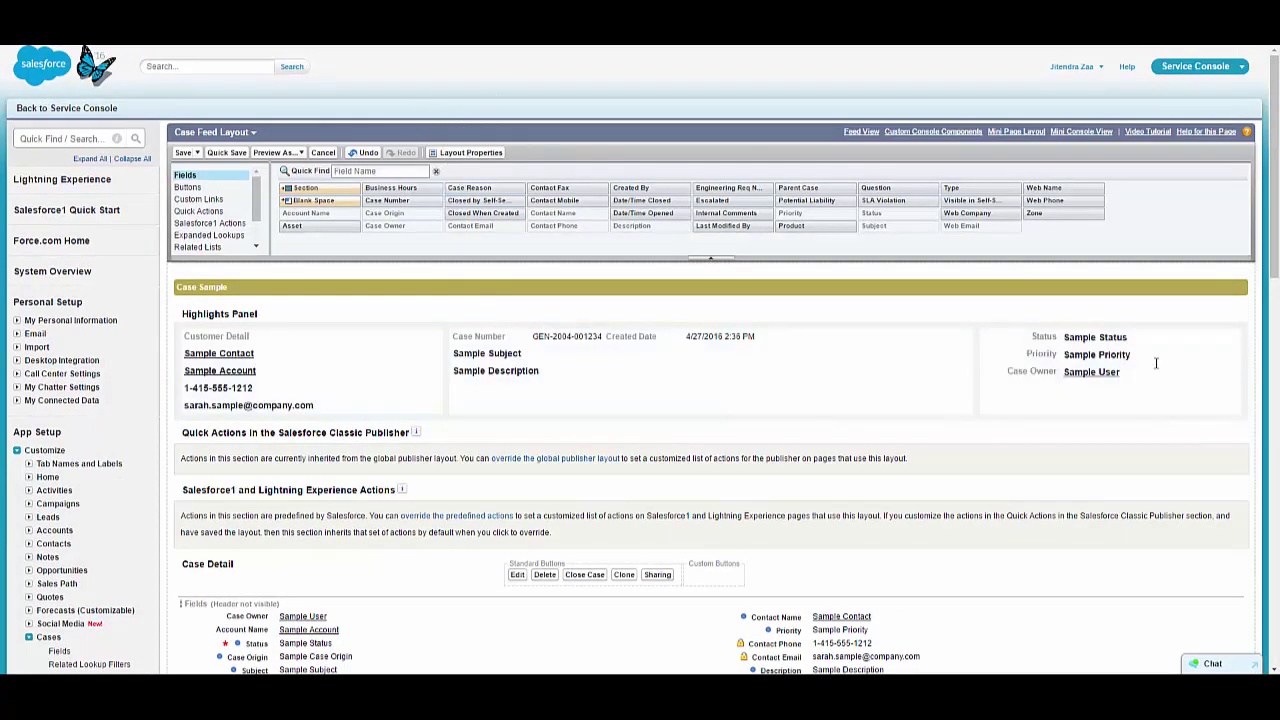
left_click(470, 153)
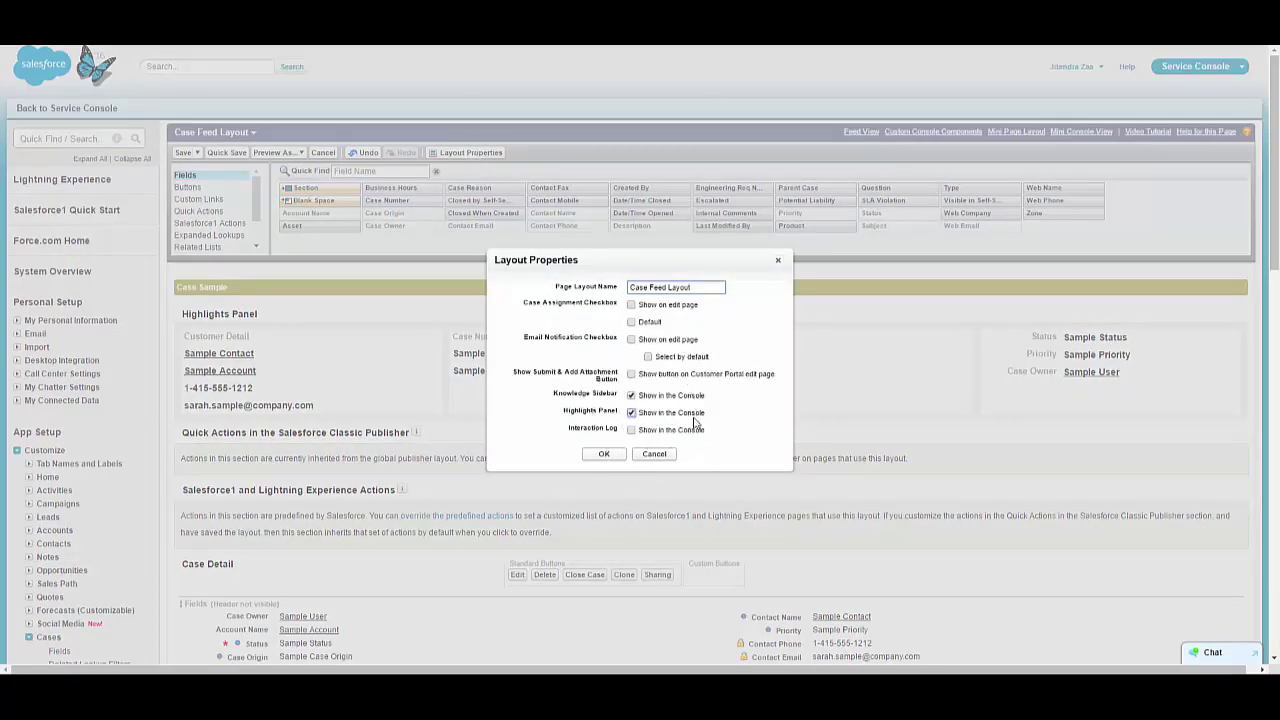
left_click(610, 455)
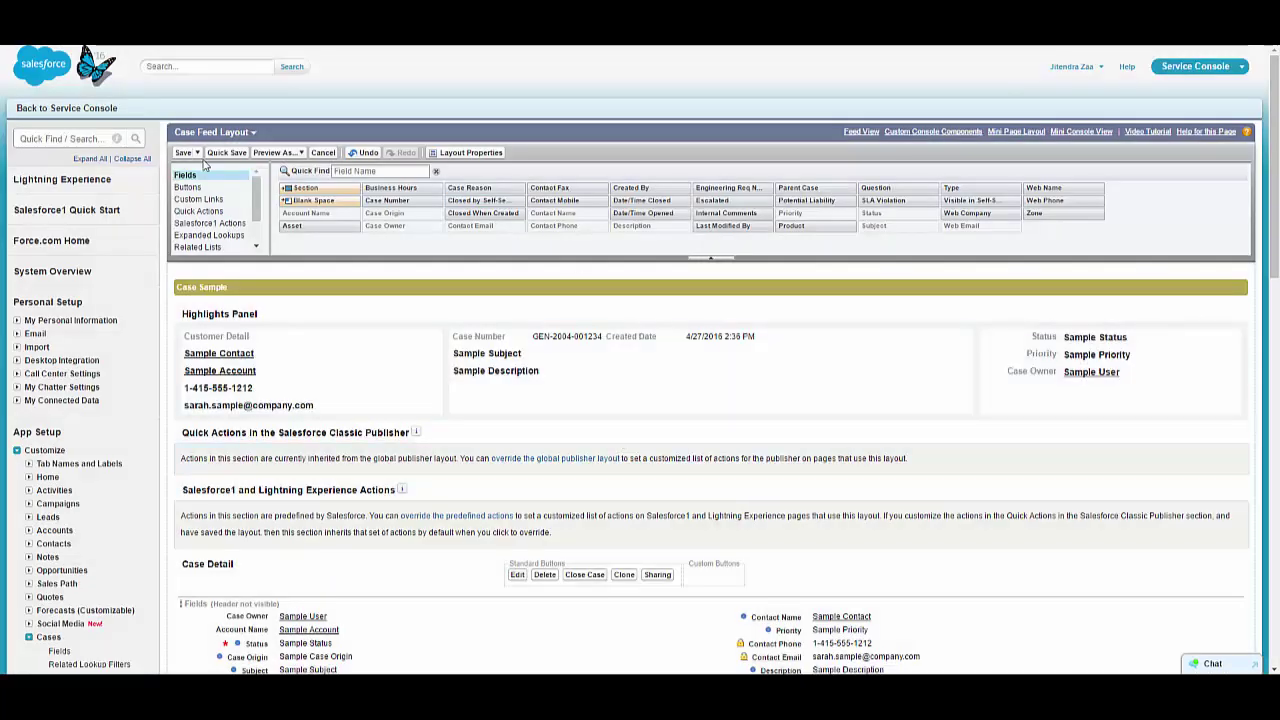
left_click(185, 154)
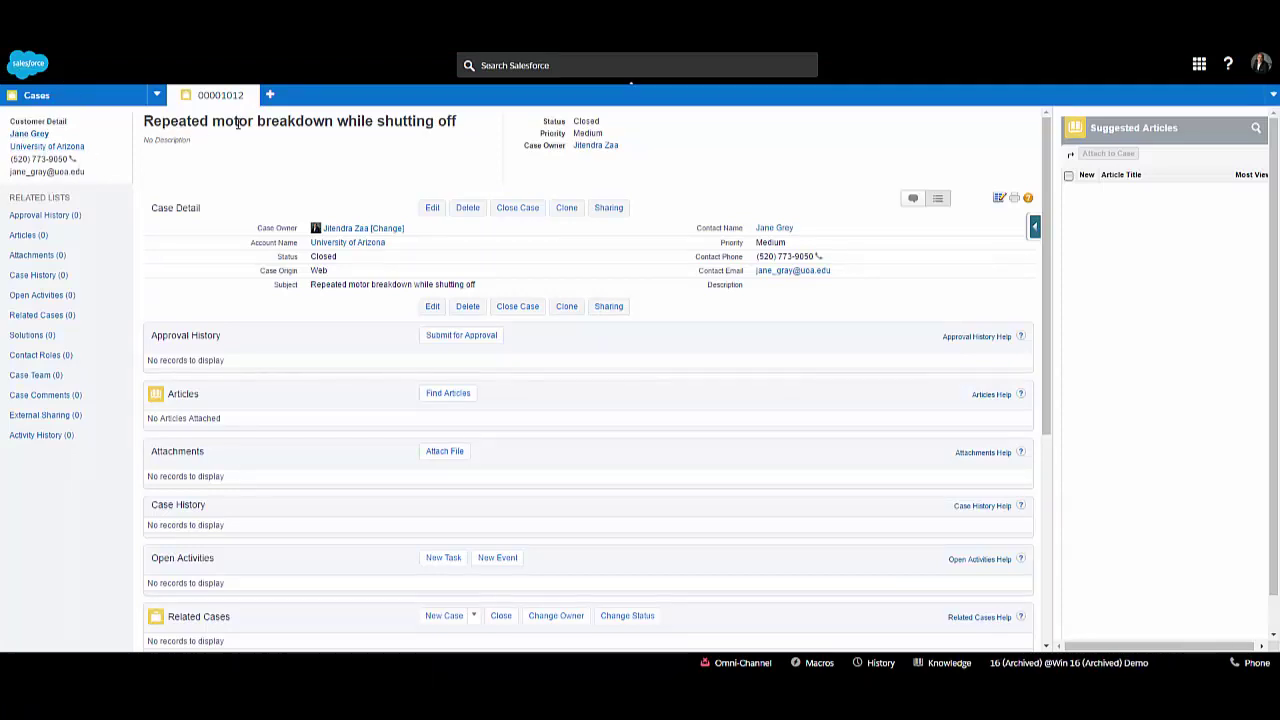
Set case 00001012's Description to 'Sample Description' and save the case
left_click_drag(178, 121, 314, 121)
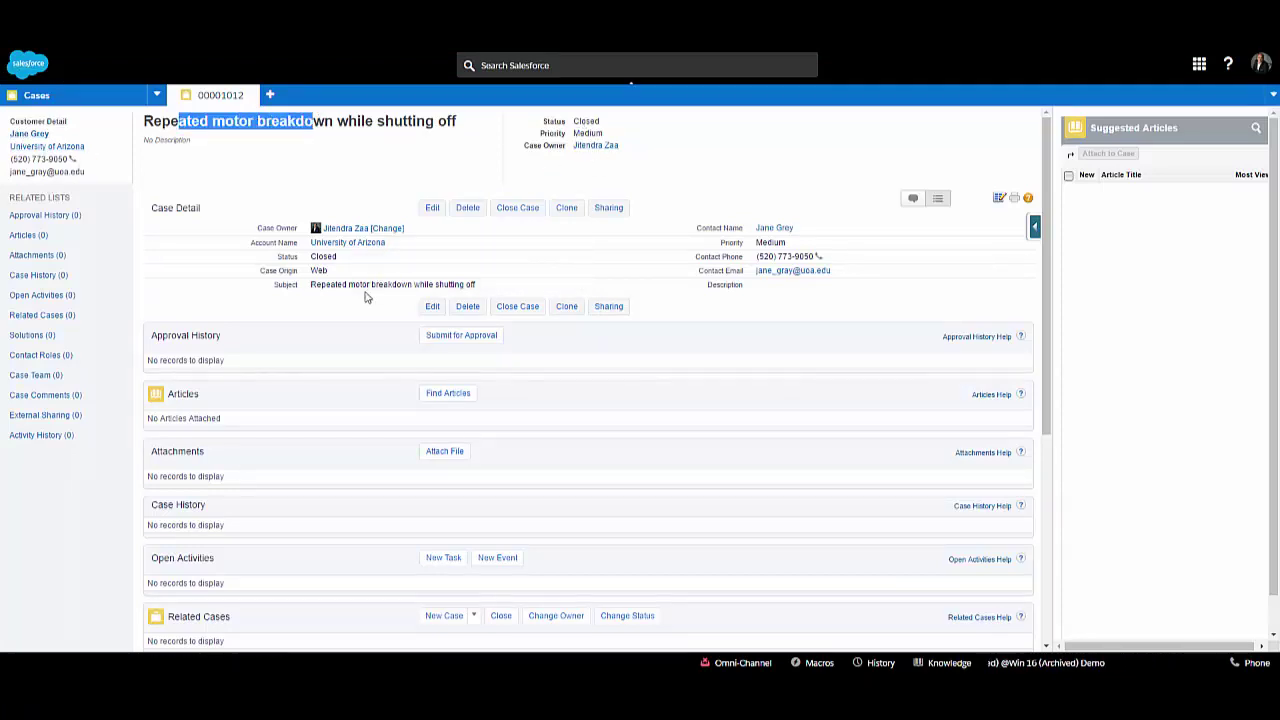
double_click(774, 285)
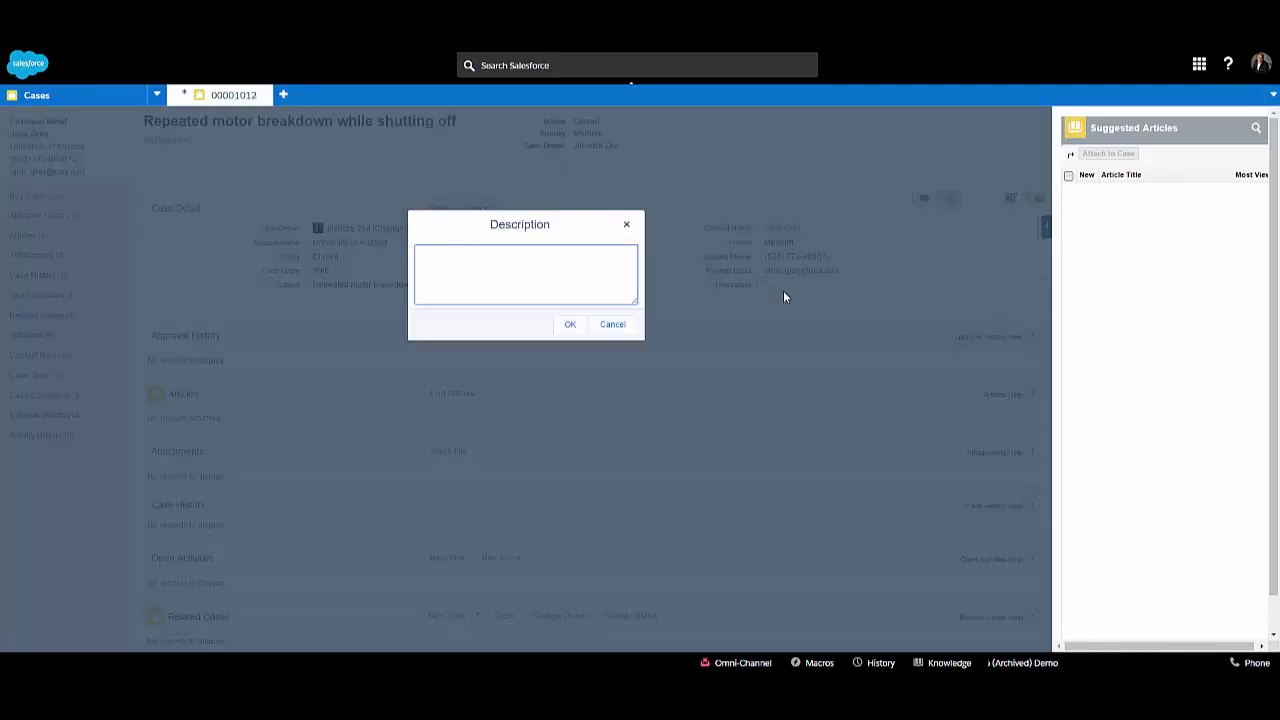
type("Sample Description")
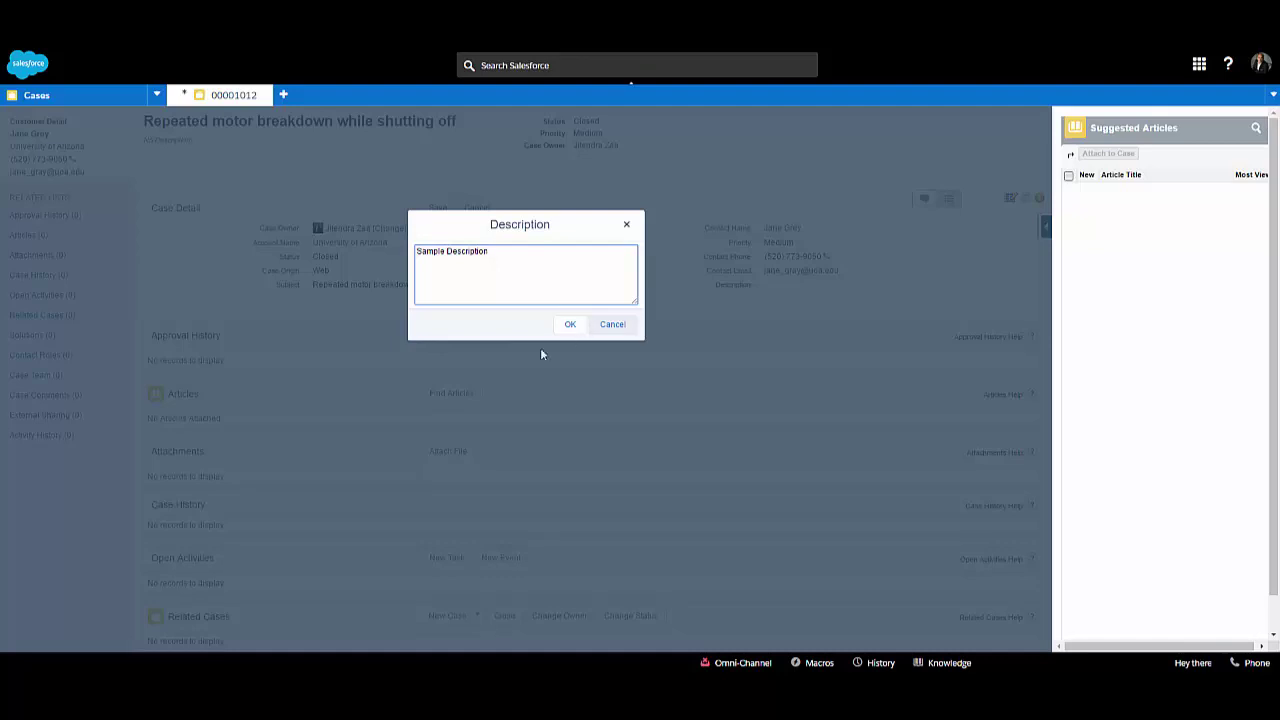
left_click(570, 324)
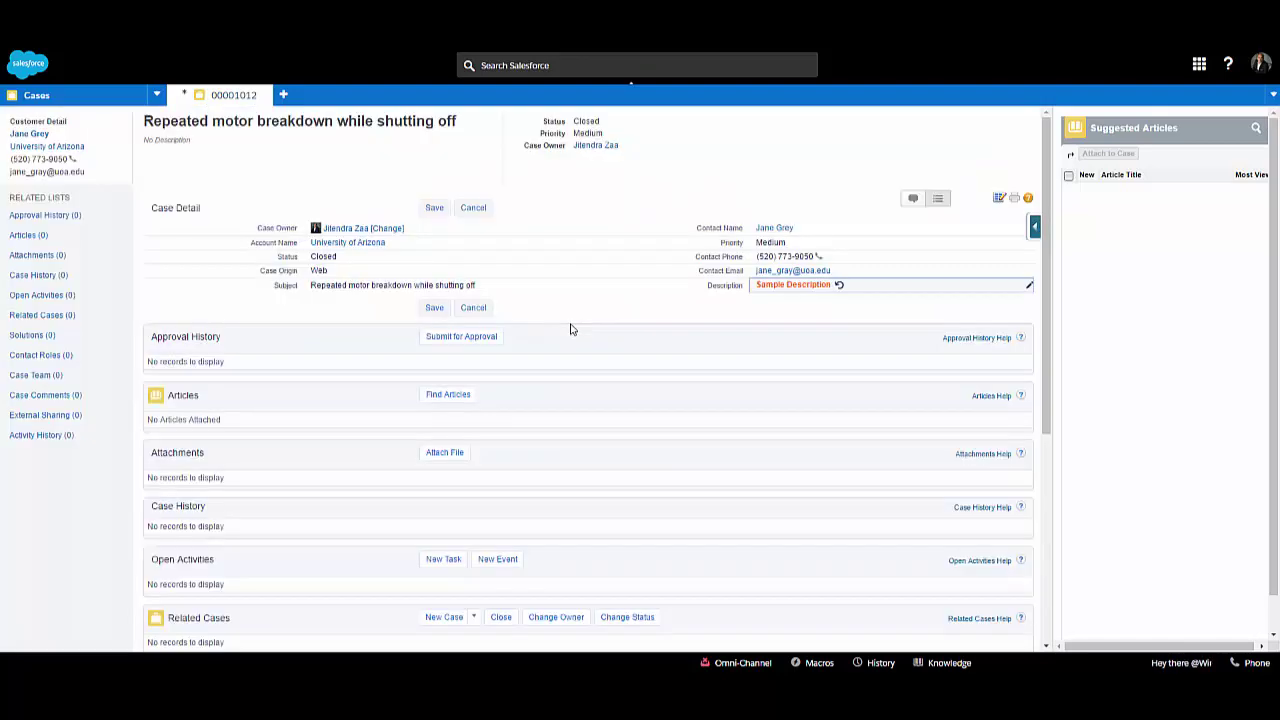
left_click(434, 308)
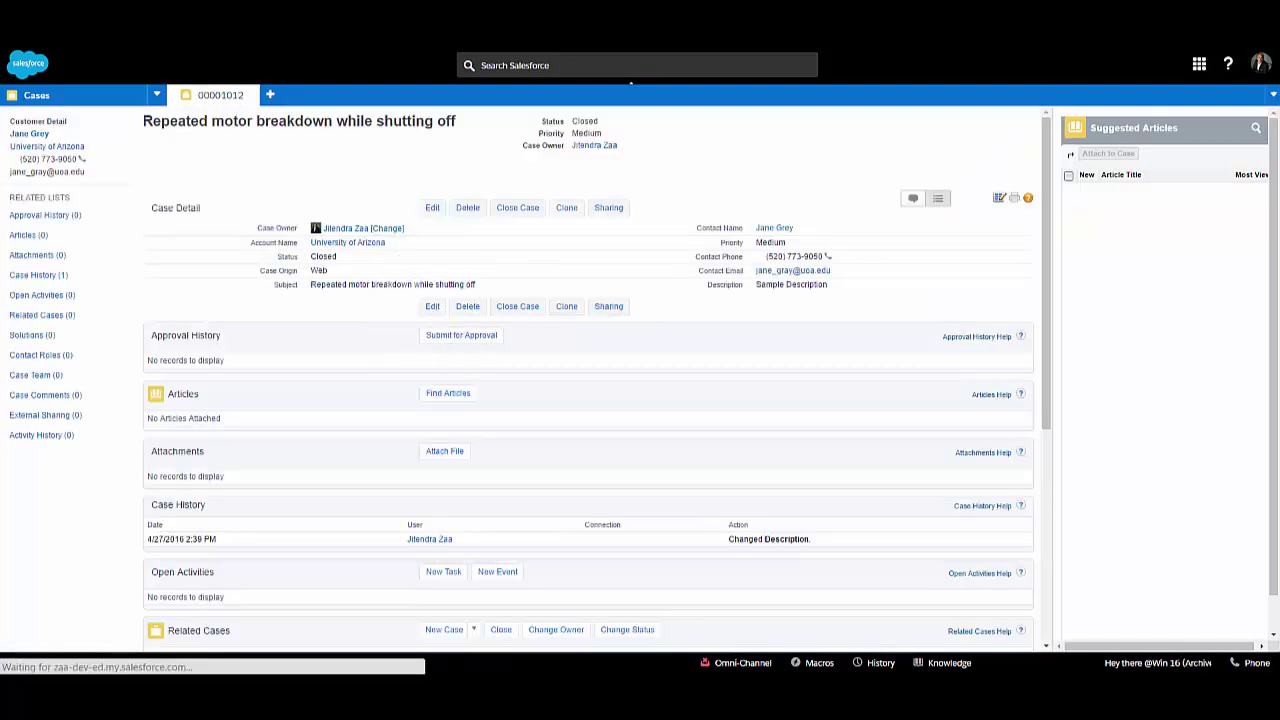
left_click_drag(218, 140, 160, 140)
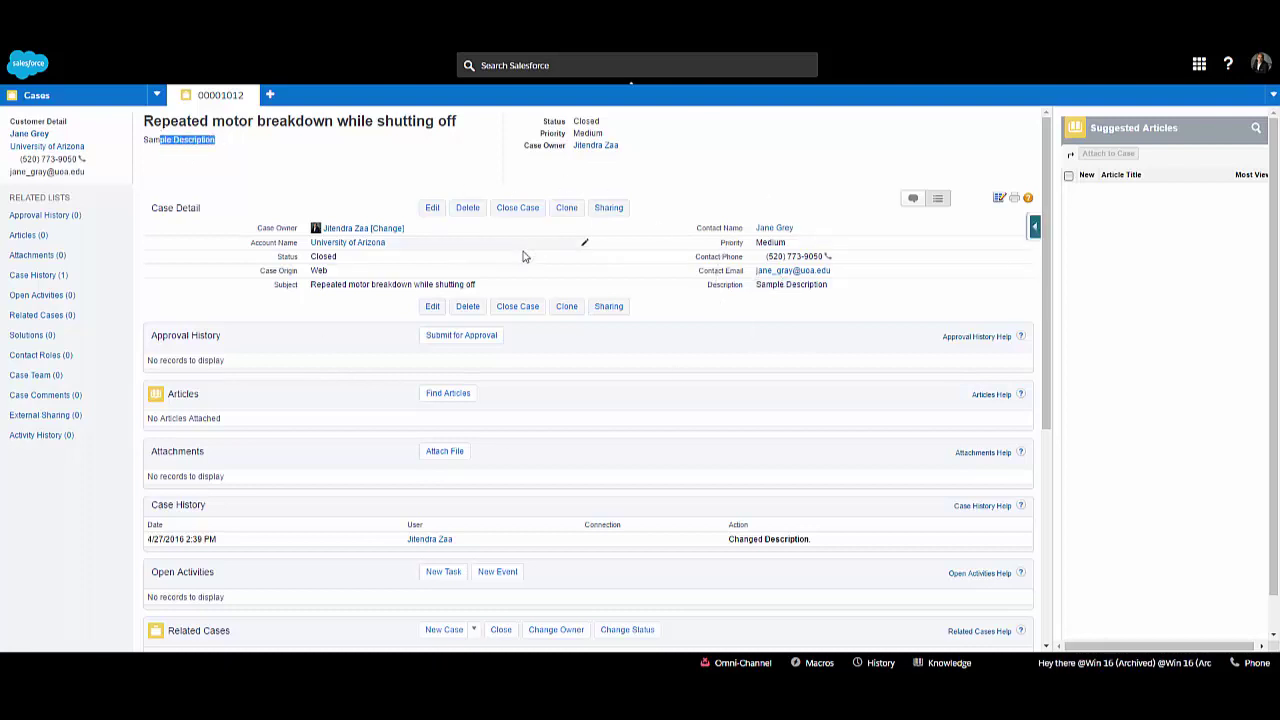
scroll(586, 420, "down", 3)
scroll(586, 420, "up", 3)
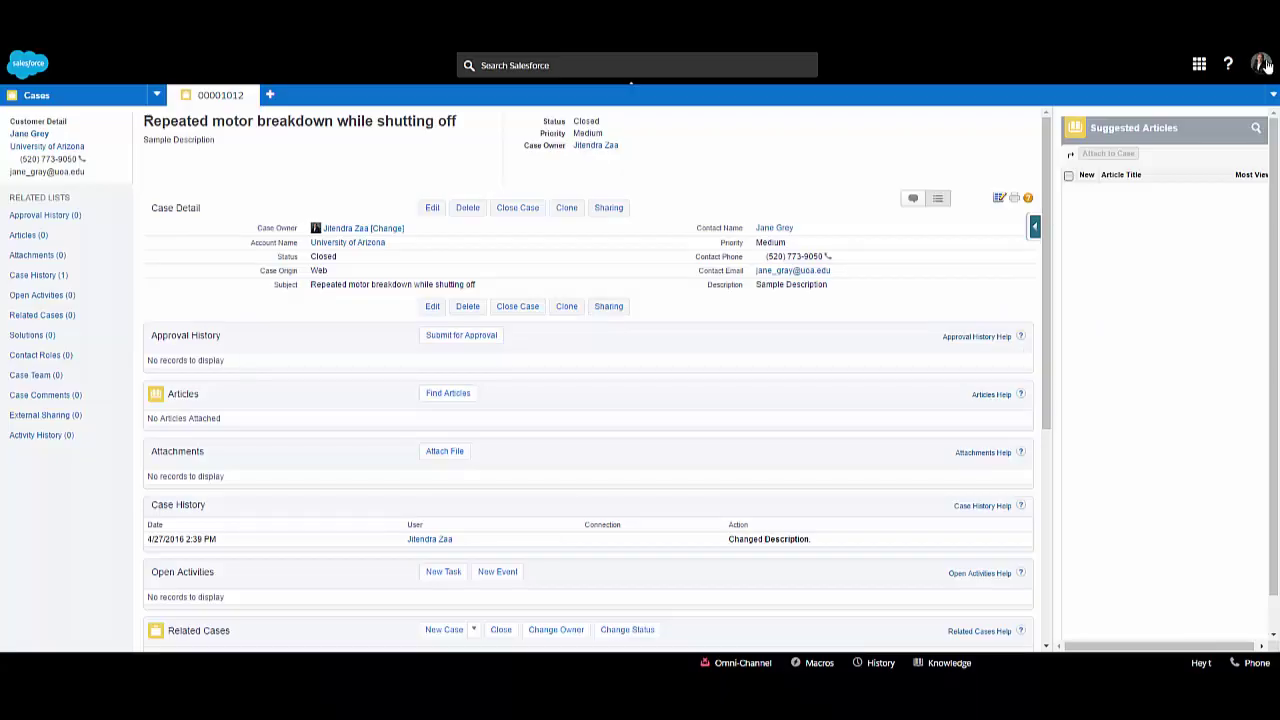
From Setup, enable the Interaction Log in the case feed layout's properties and save it
left_click(1261, 64)
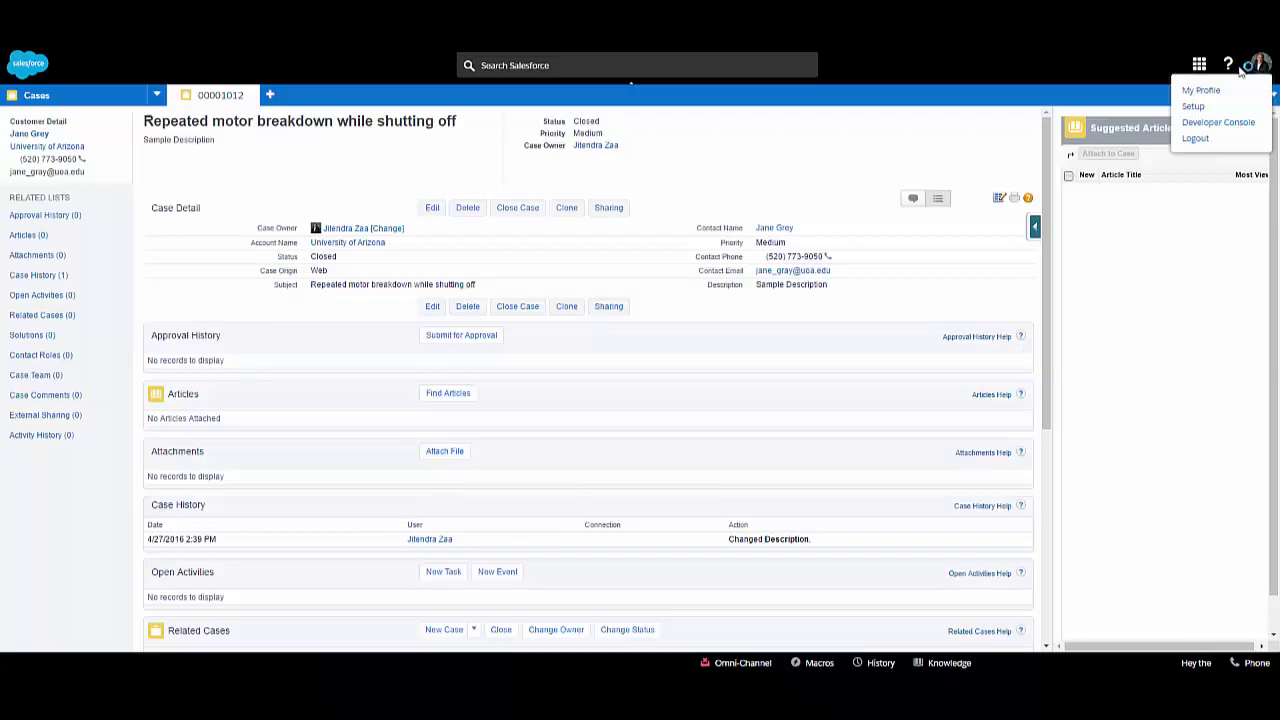
left_click(1192, 107)
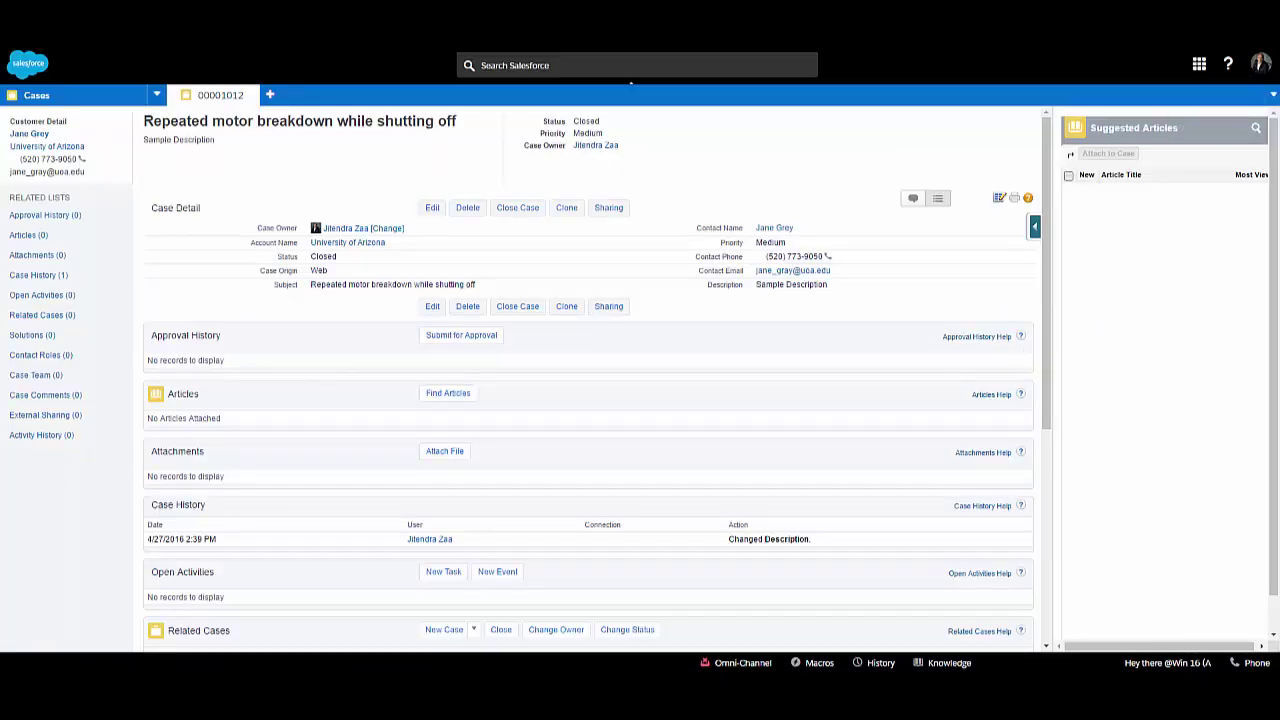
left_click(997, 200)
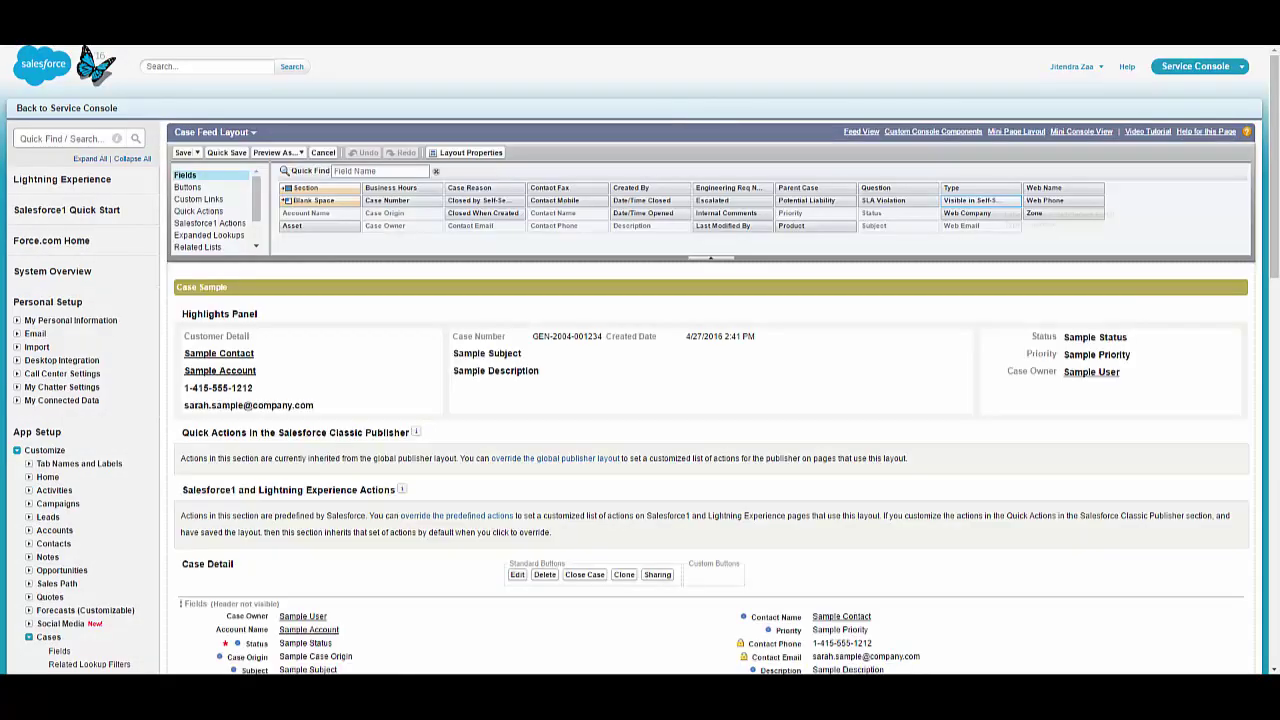
left_click(458, 153)
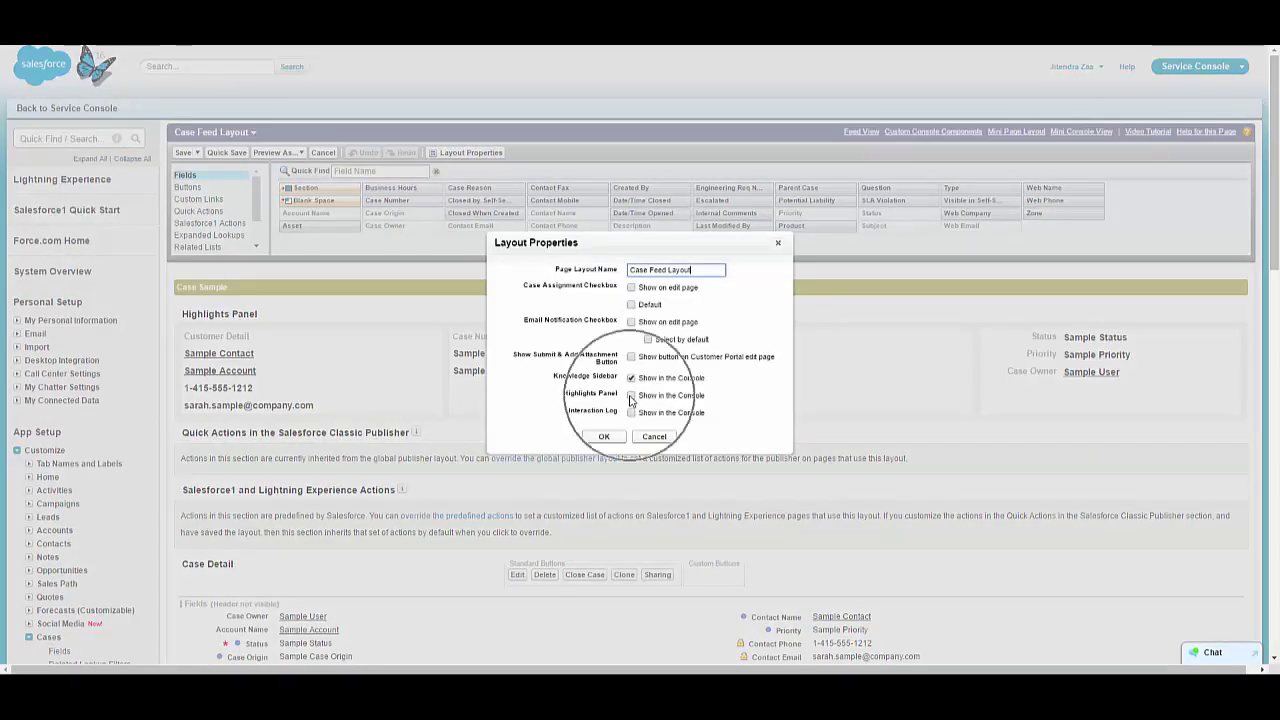
left_click(603, 436)
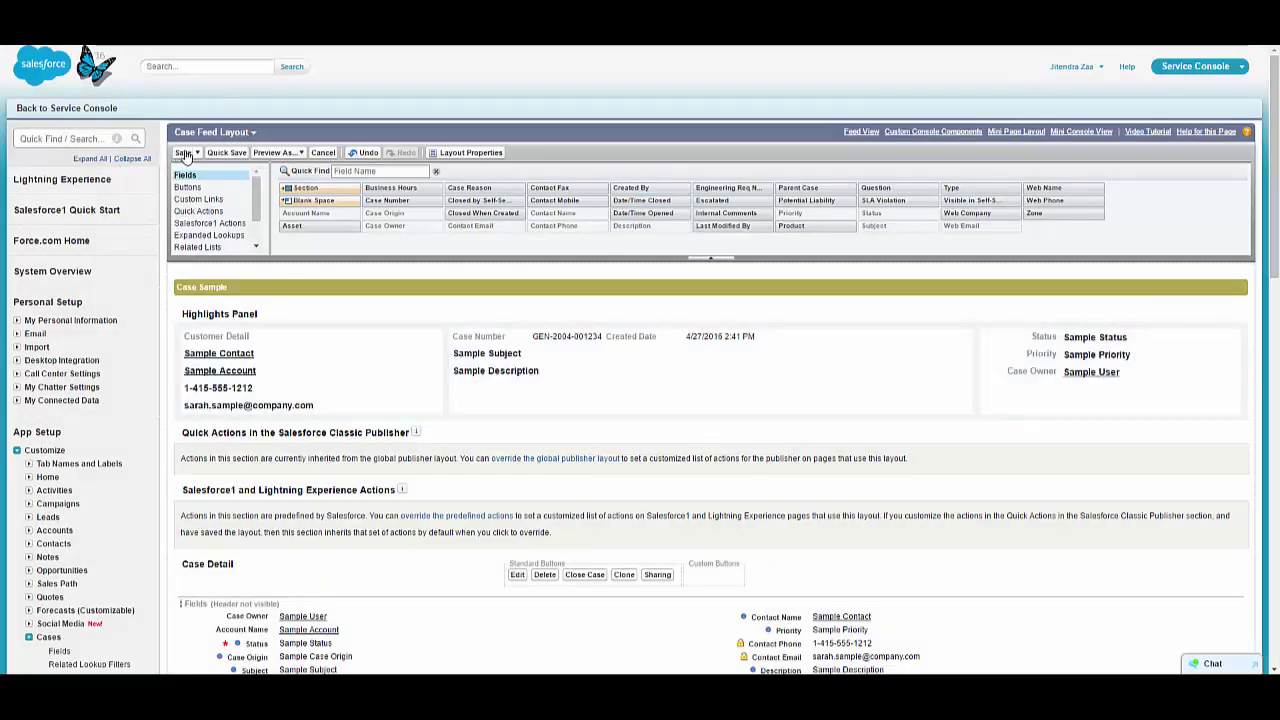
left_click(183, 153)
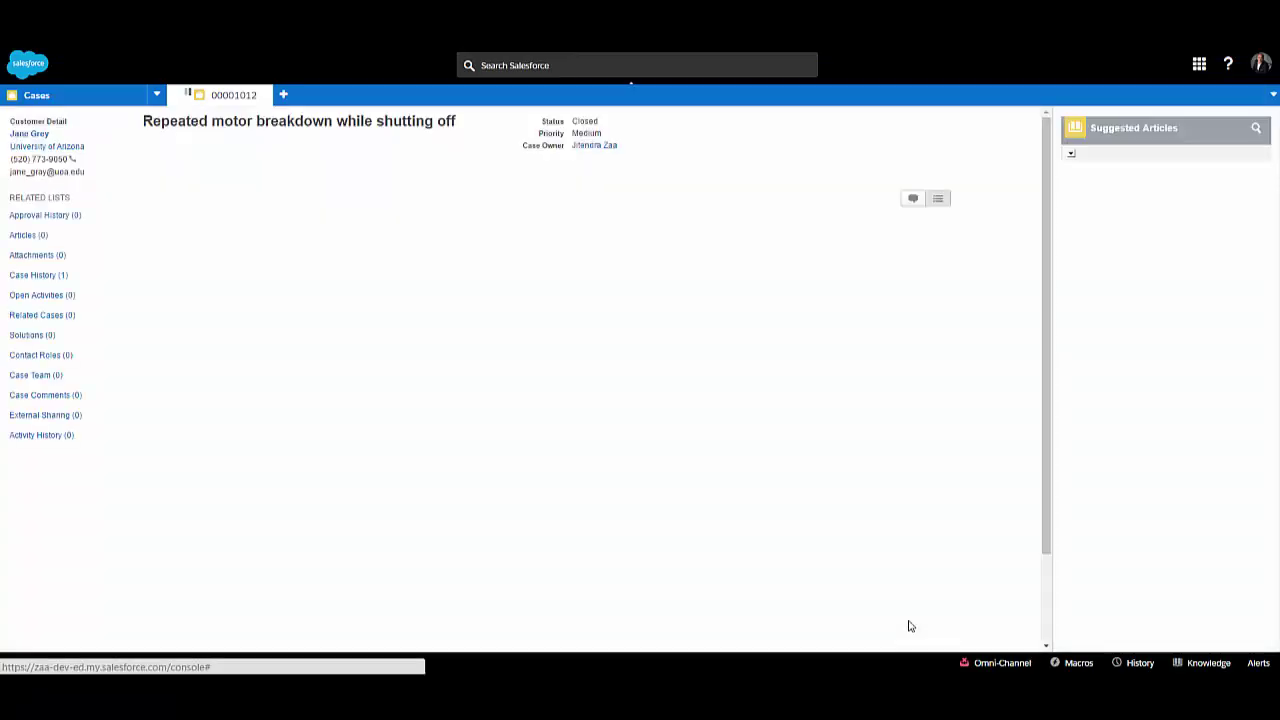
Close the 00001012 tab and open closed case 00001017, 'Shutting down of generator'
scroll(510, 515, "down", 2)
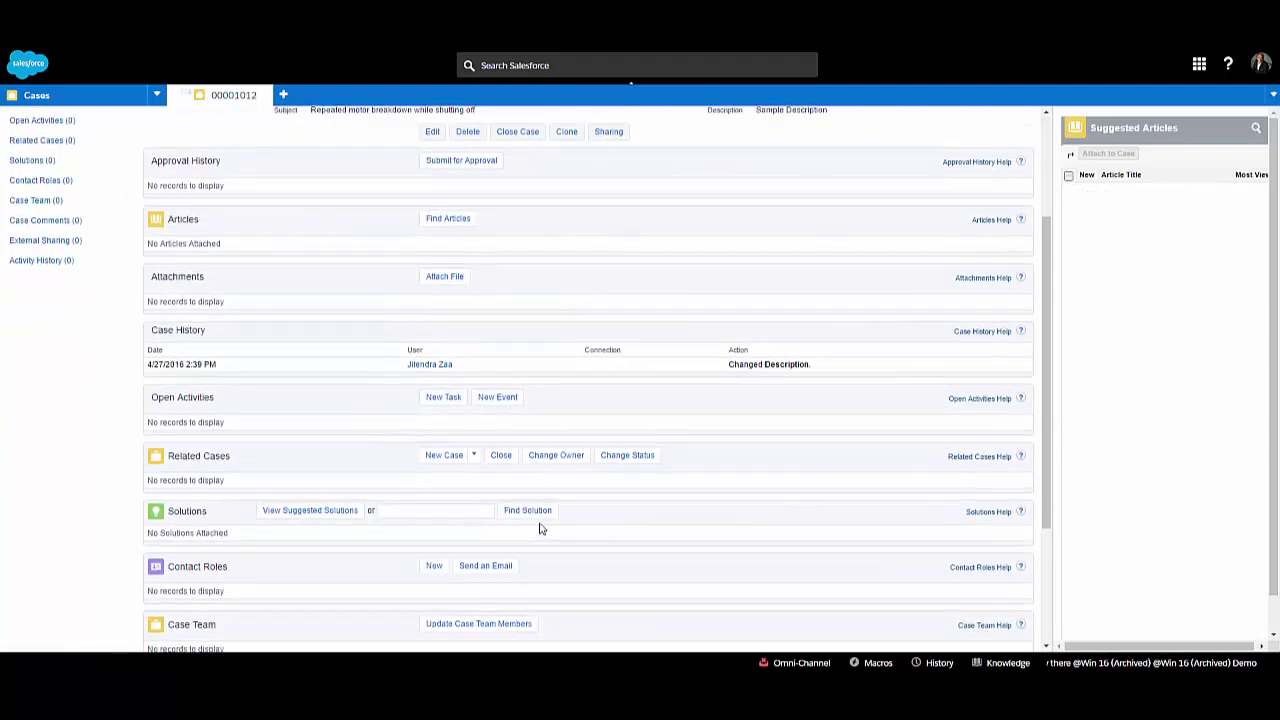
left_click(283, 94)
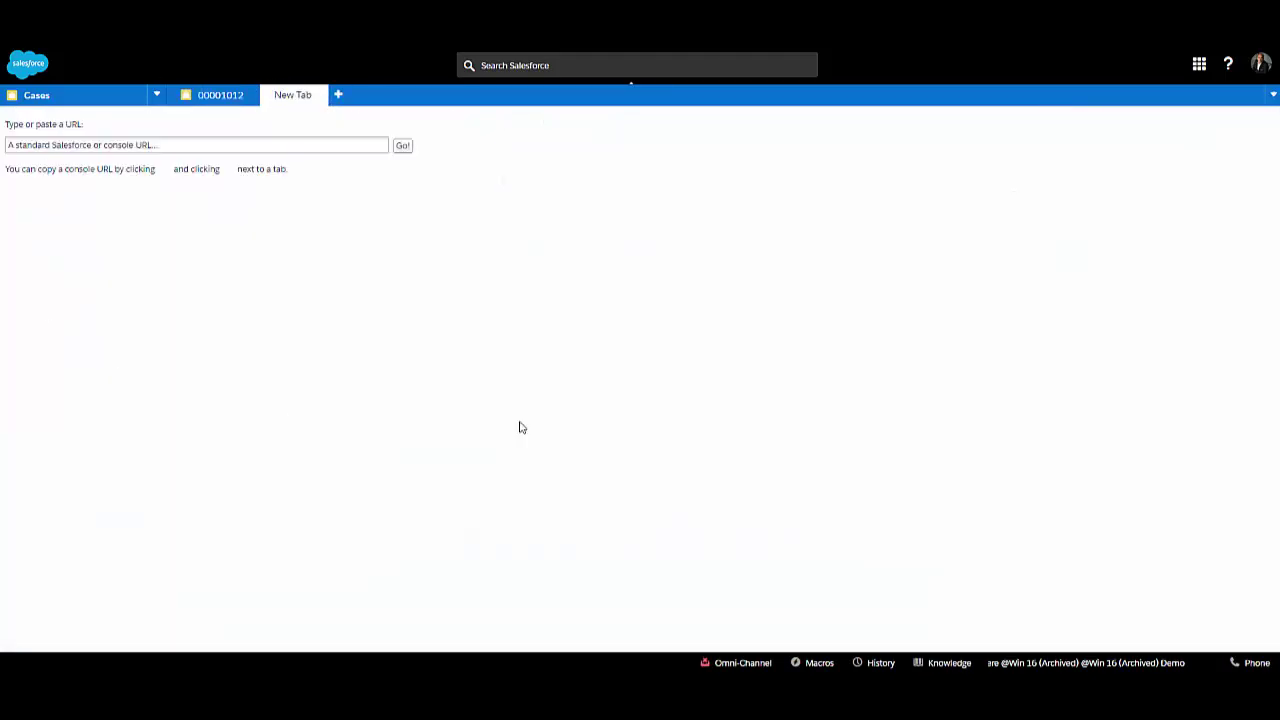
left_click(319, 95)
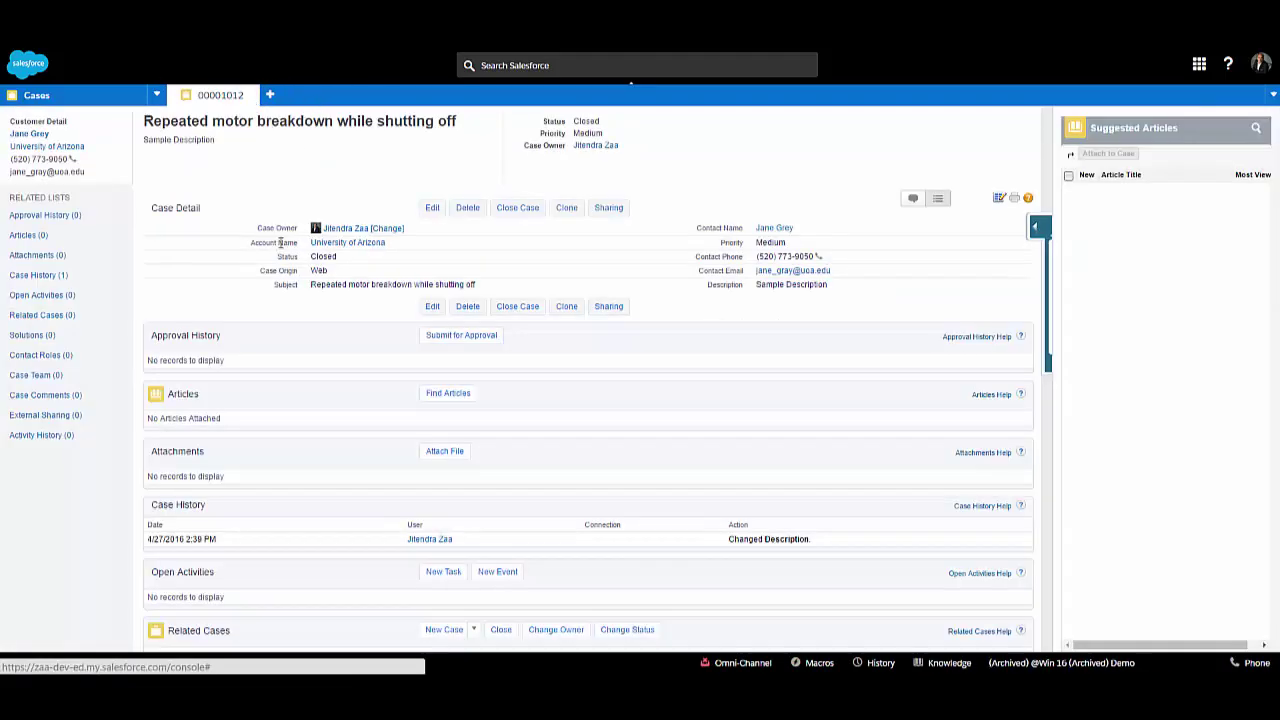
left_click(251, 95)
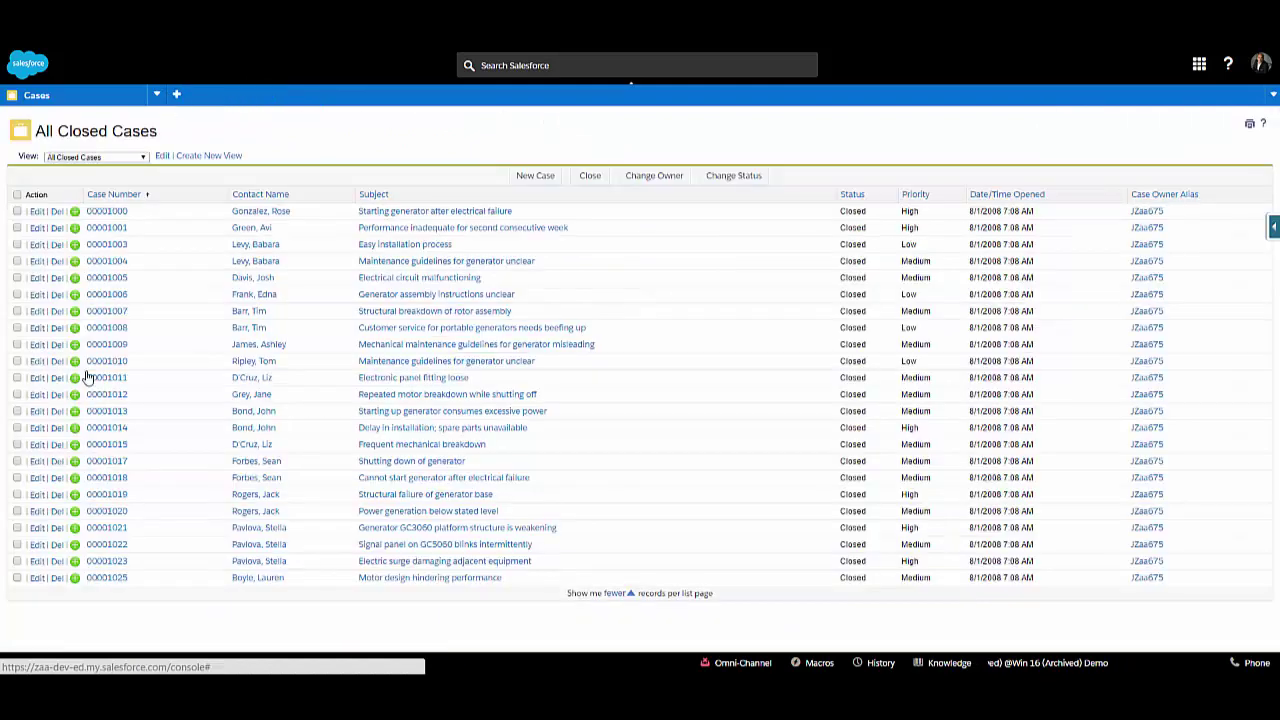
left_click(112, 463)
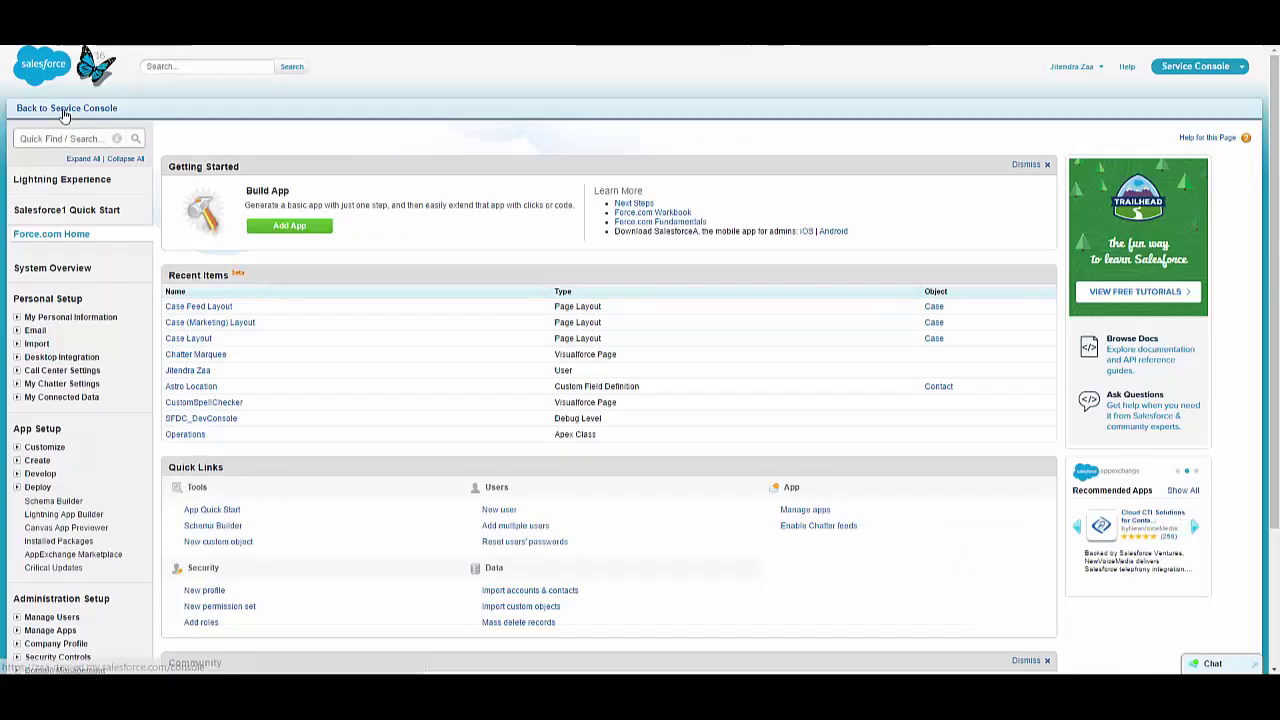
Start a new interaction log layout named 'Default Layout' and mark it as the default
left_click(54, 136)
type("in")
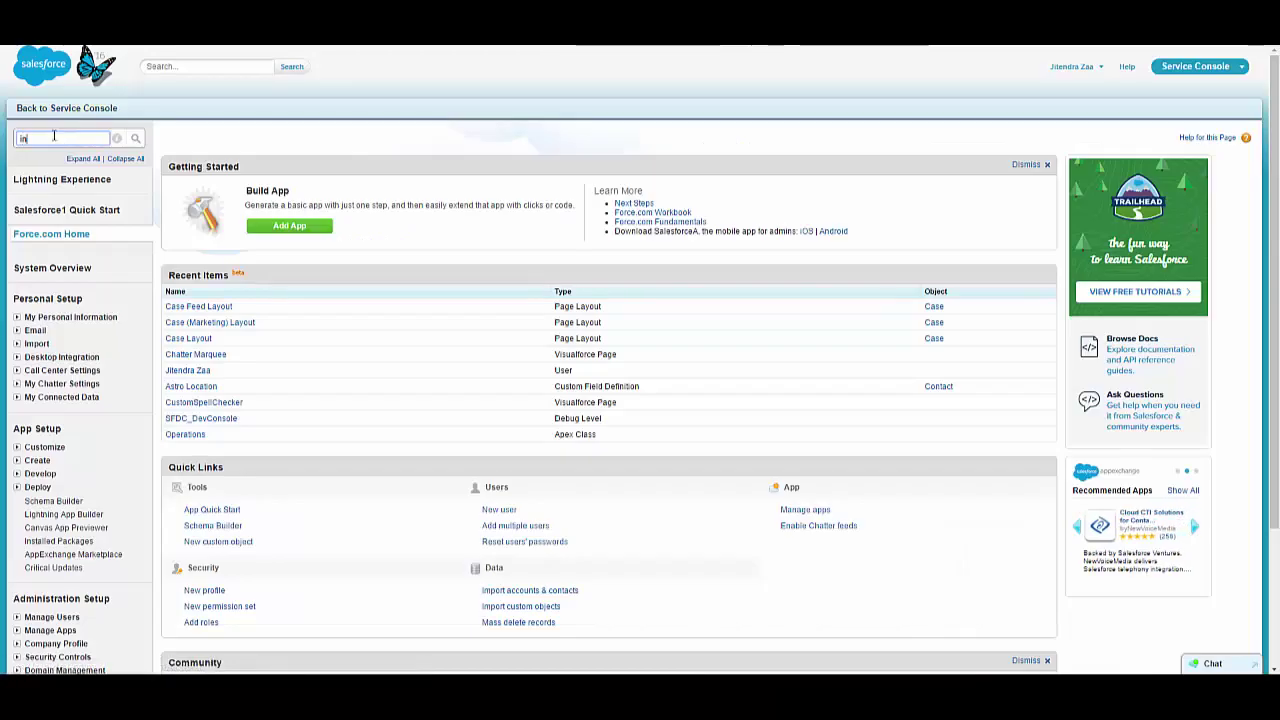
type("terc")
type("a")
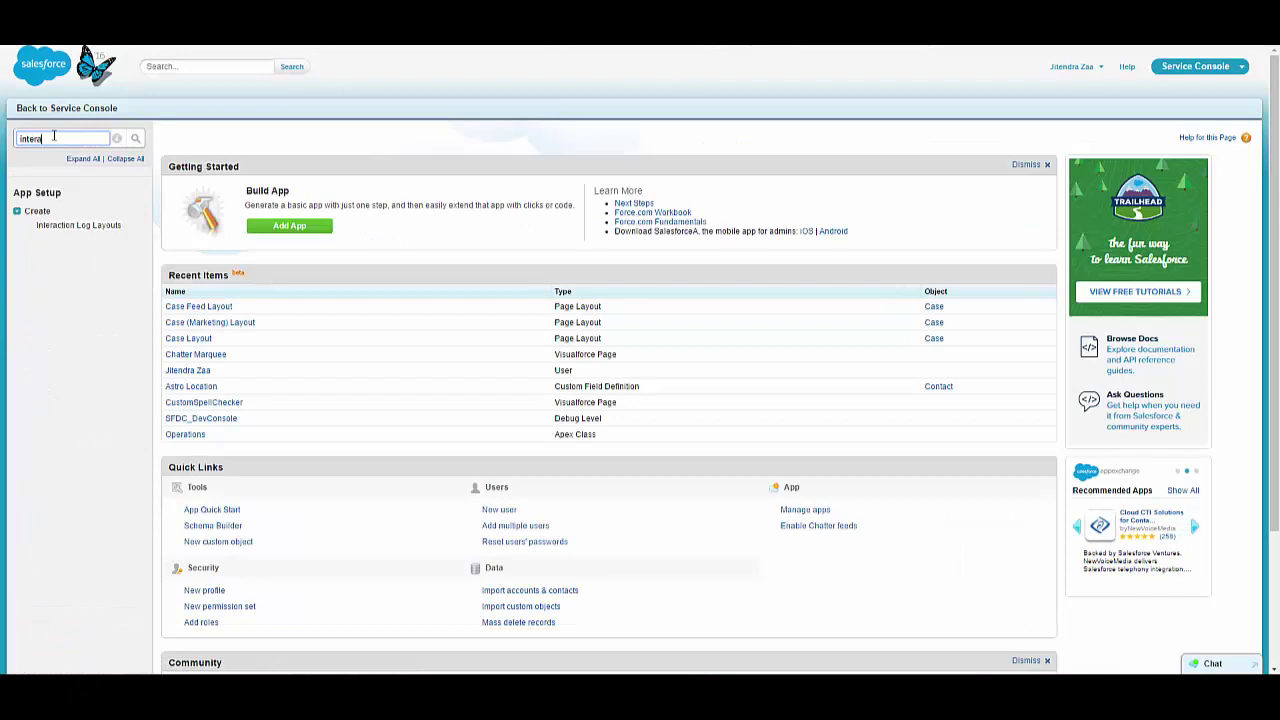
left_click(85, 226)
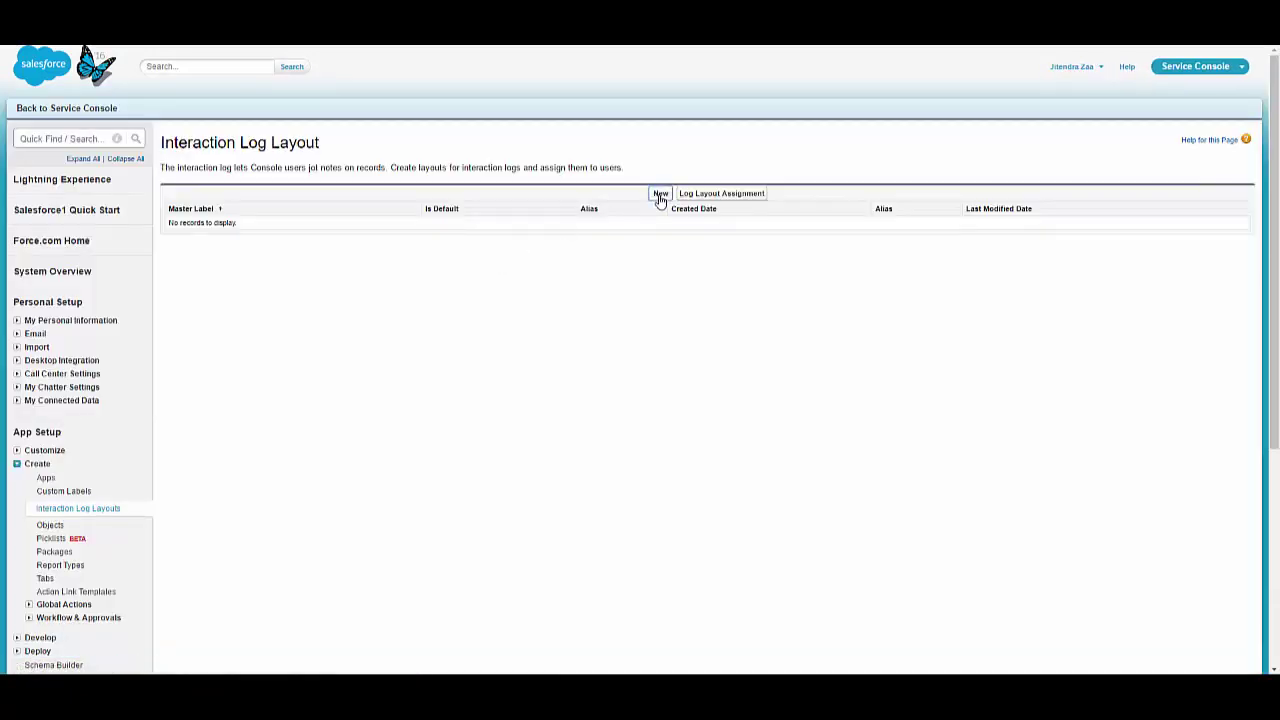
left_click(660, 195)
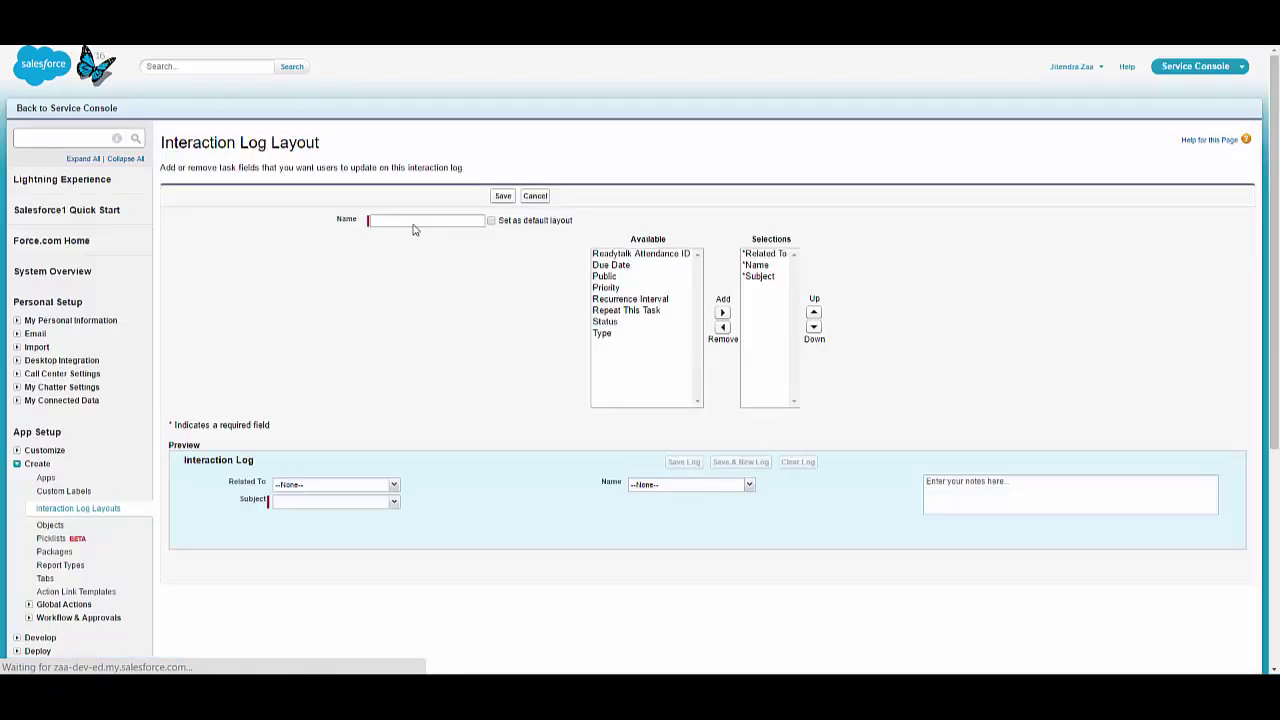
type("Default Layout")
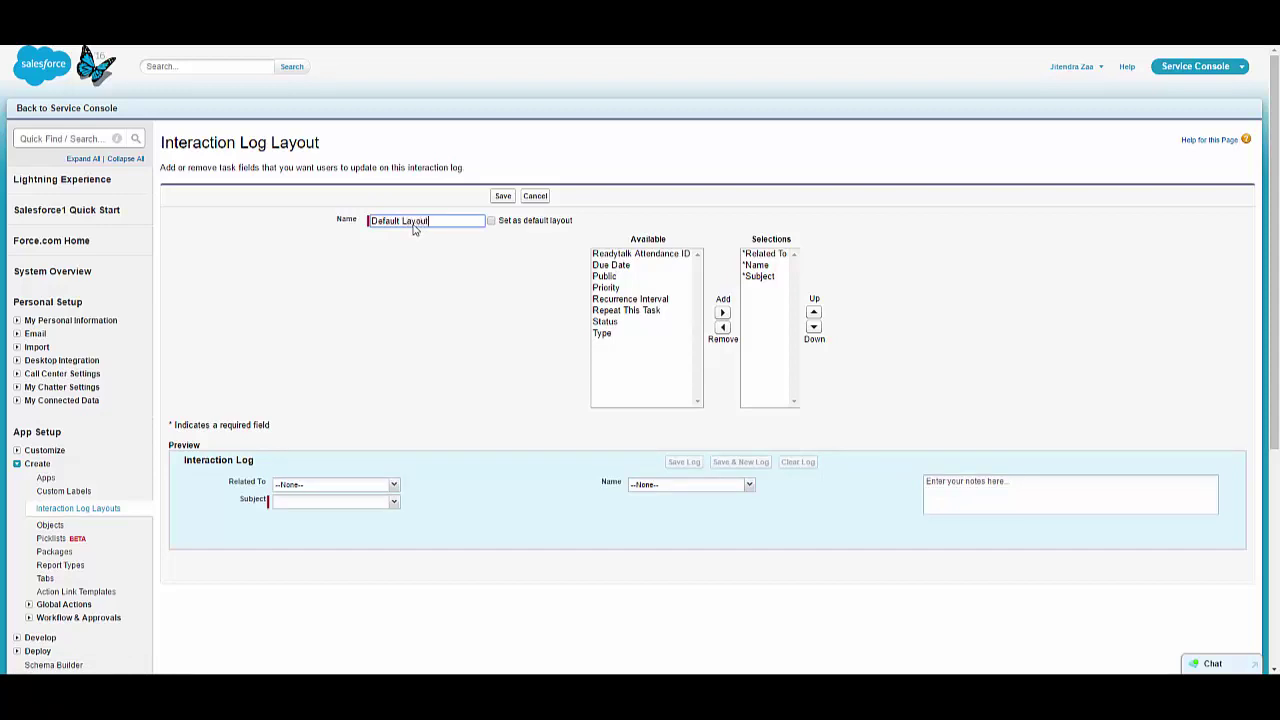
left_click(492, 223)
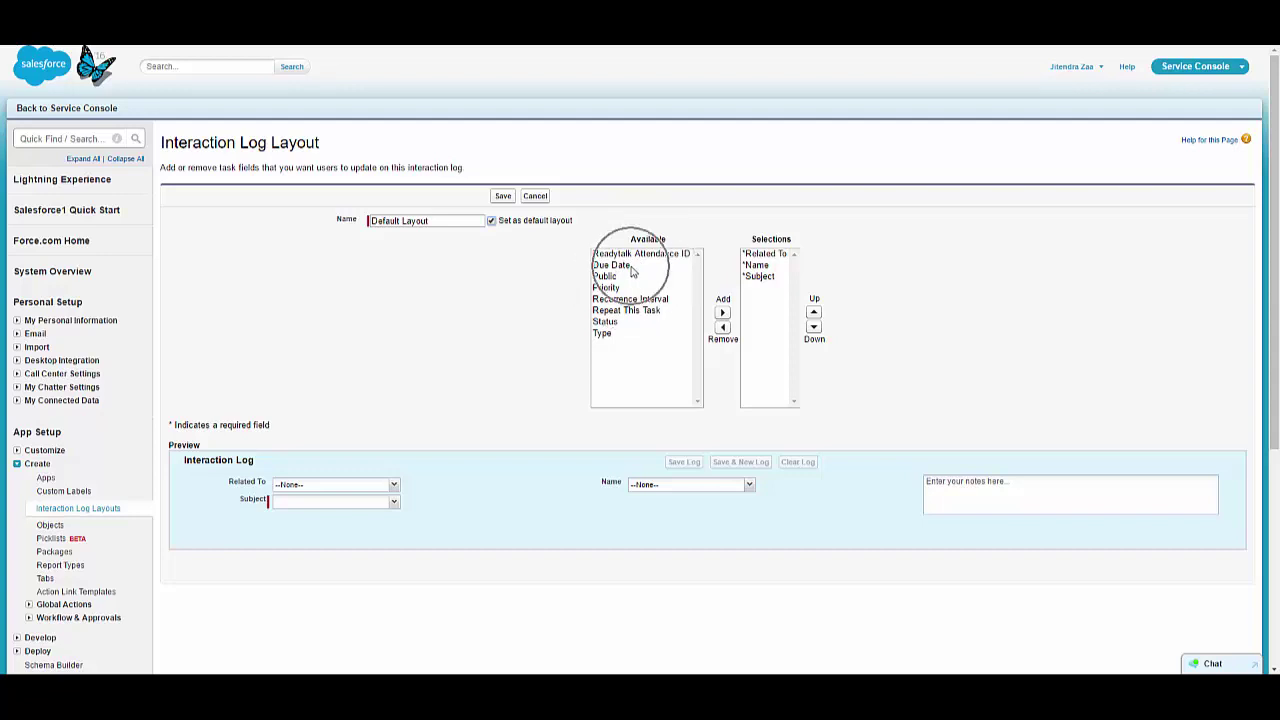
Add the Due Date, Status and Type fields to the layout
left_click(636, 266)
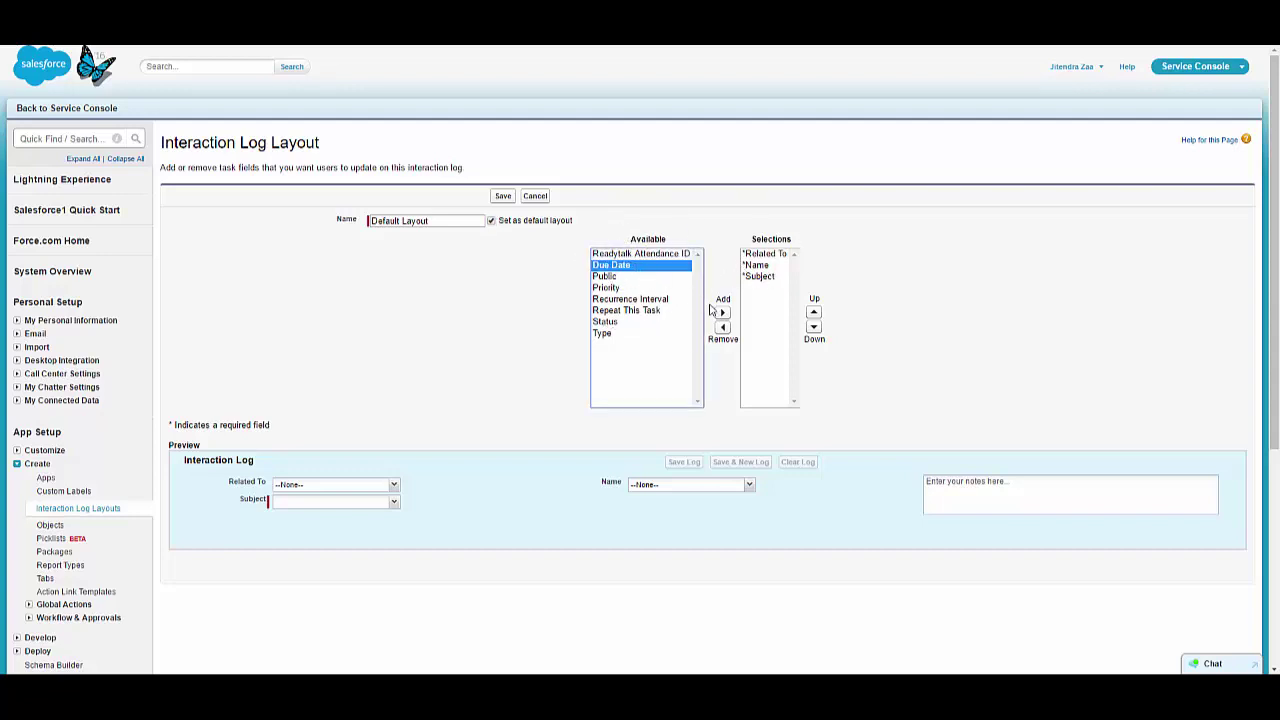
left_click(722, 312)
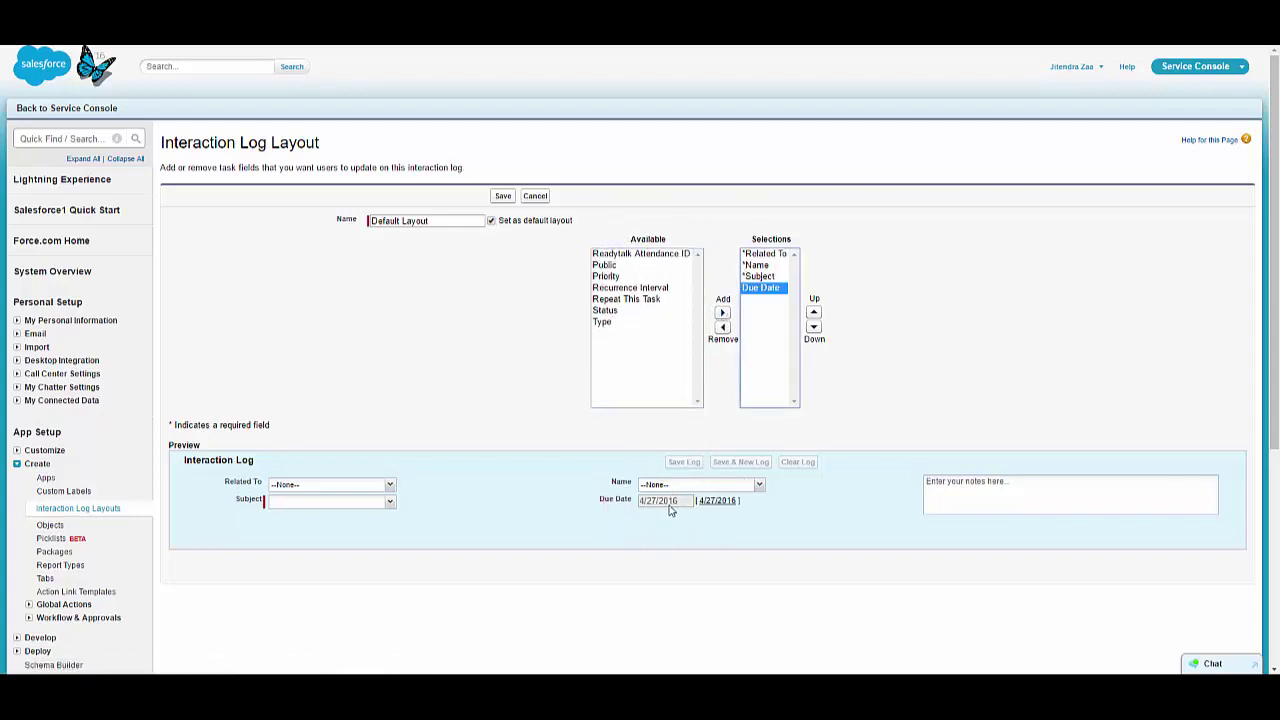
left_click(630, 292)
left_click(627, 300)
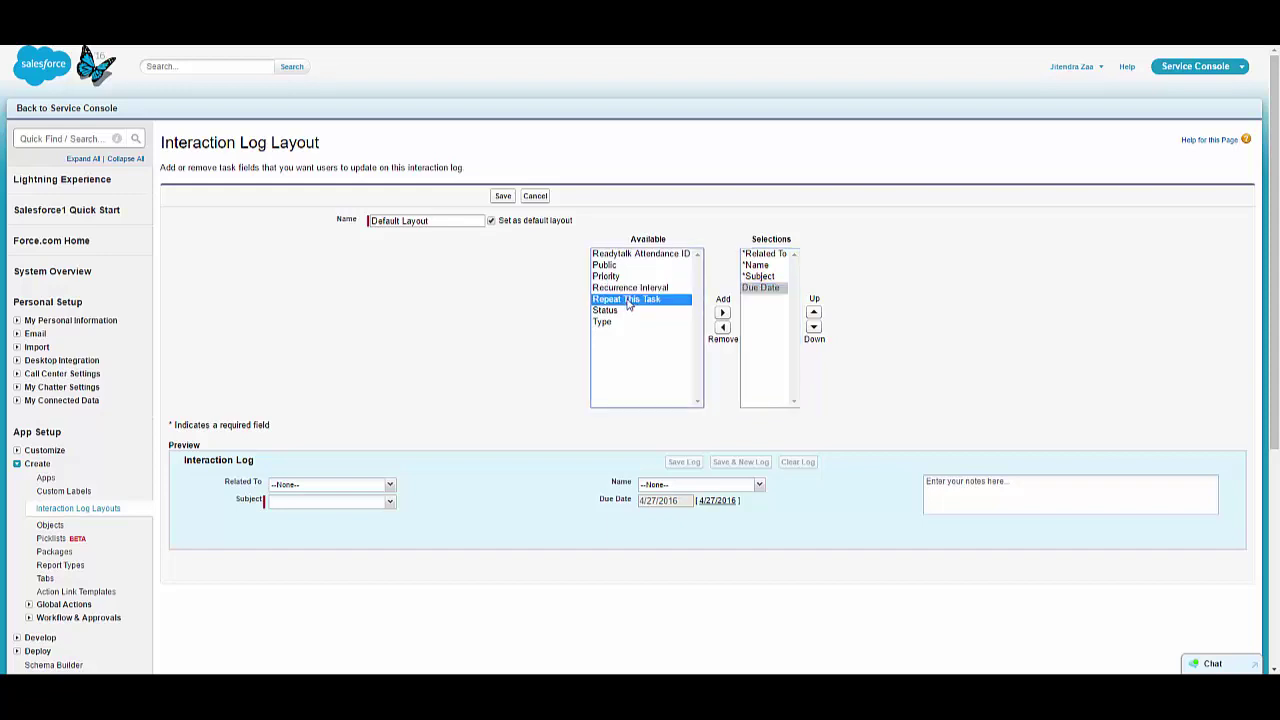
left_click(608, 311)
left_click(722, 312)
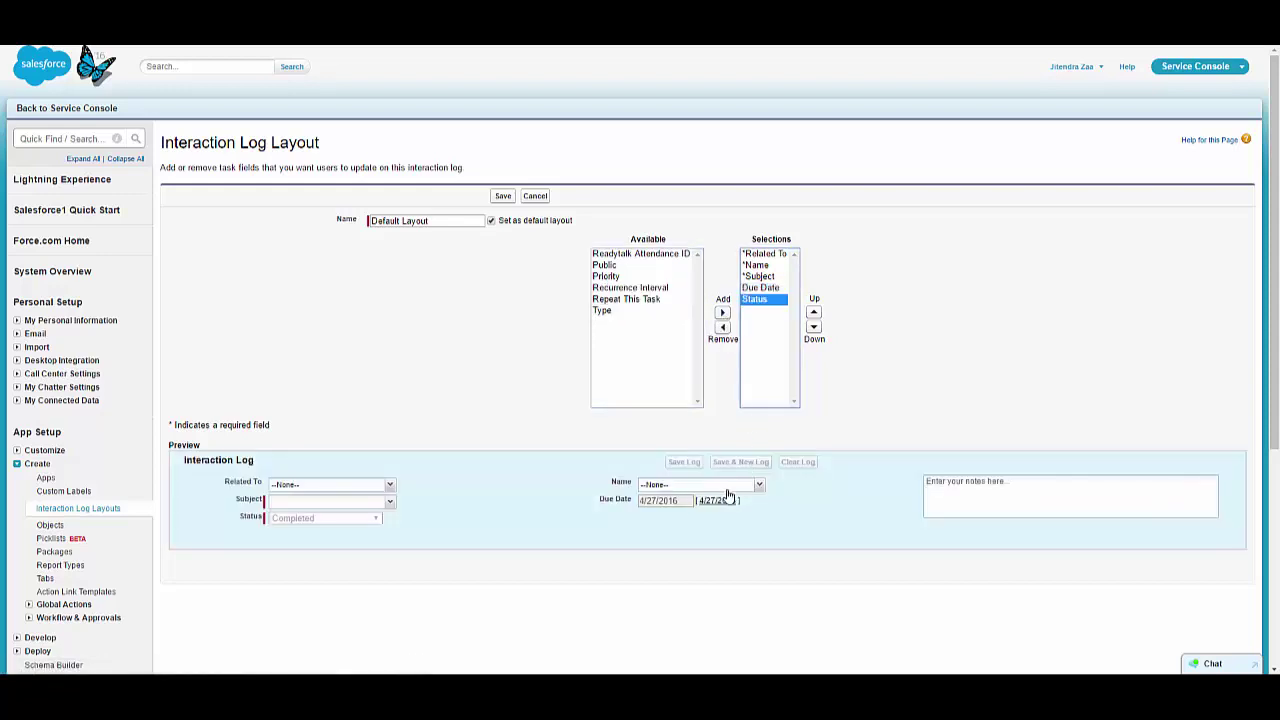
left_click(626, 312)
left_click(722, 312)
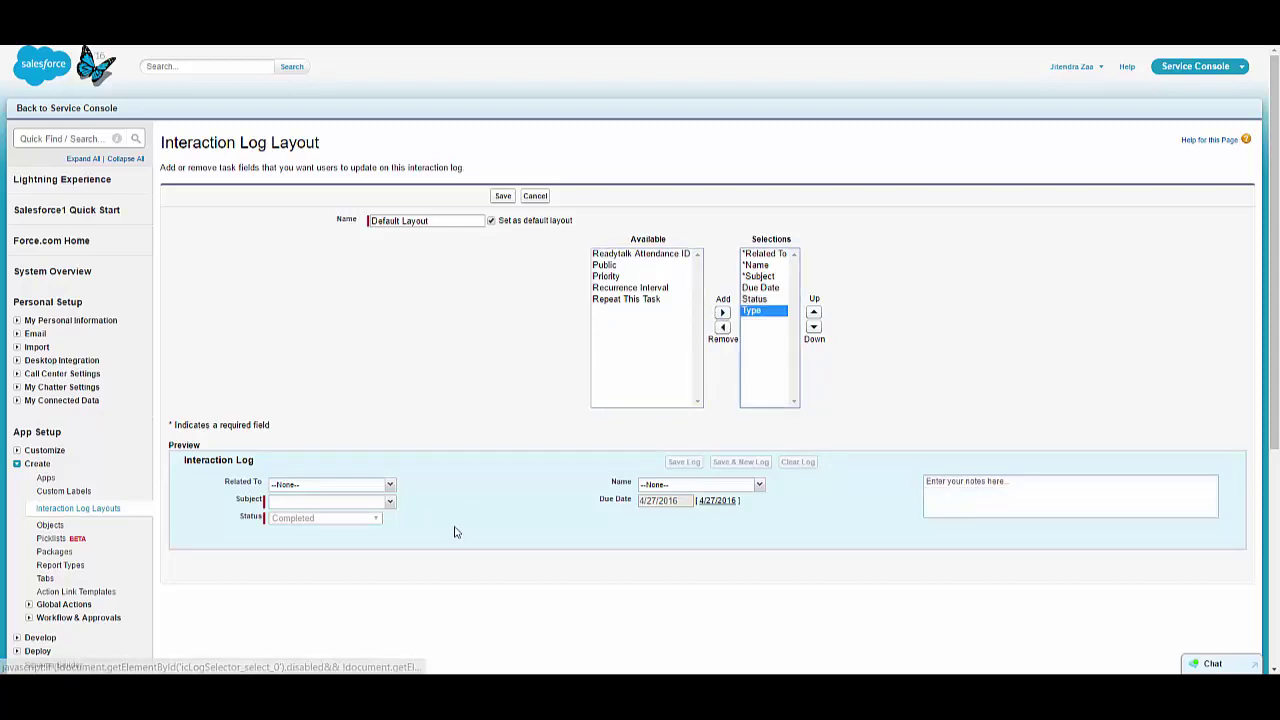
left_click(770, 316)
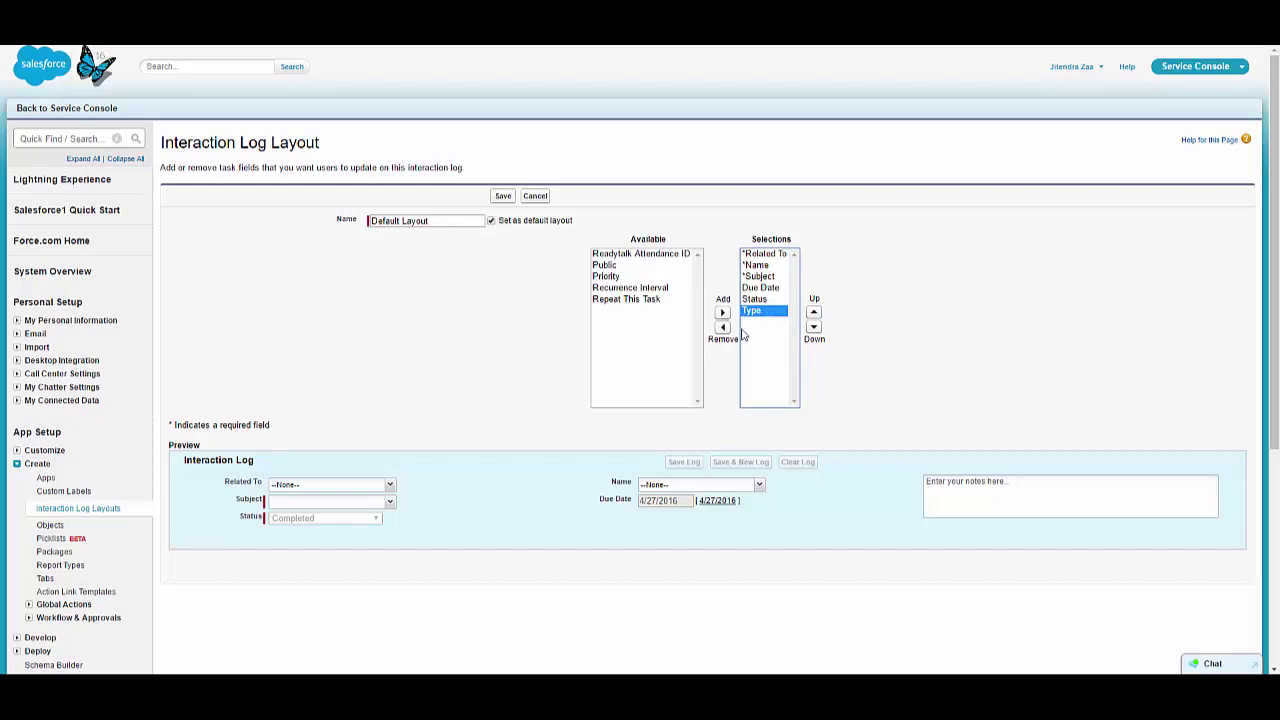
Remove Type from the layout's fields again and save Default Layout
left_click(765, 254)
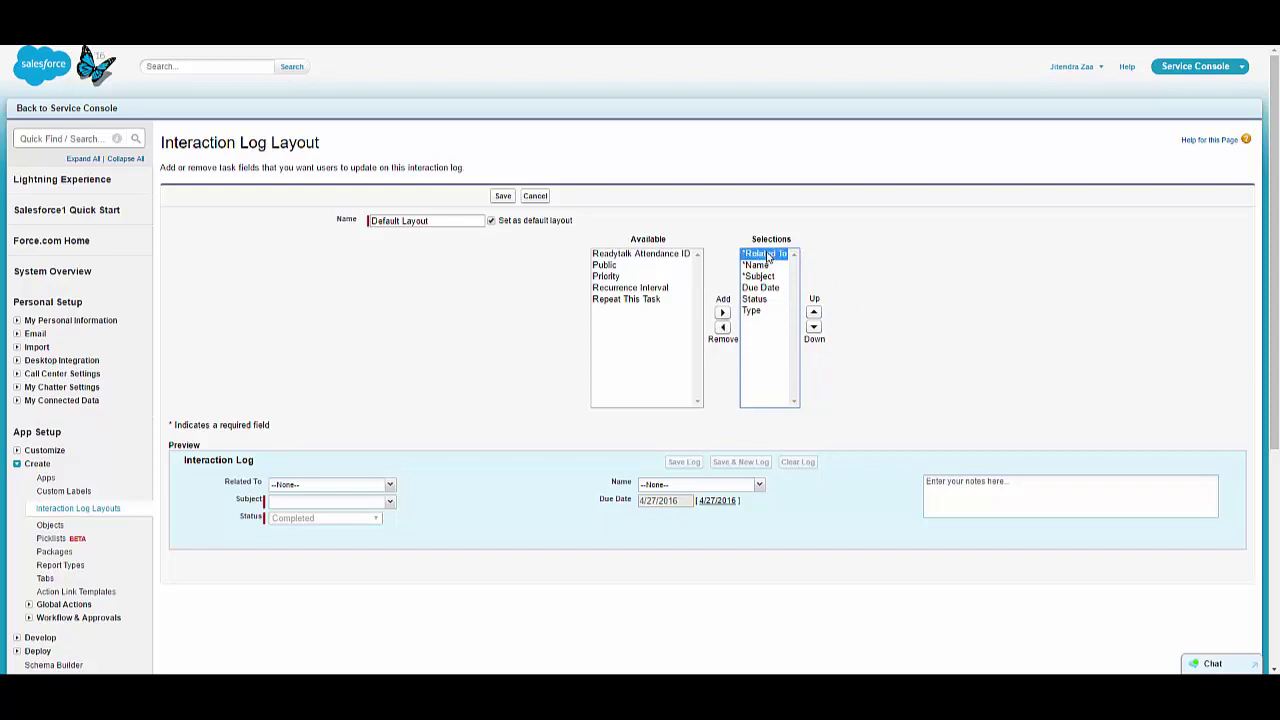
left_click(815, 327)
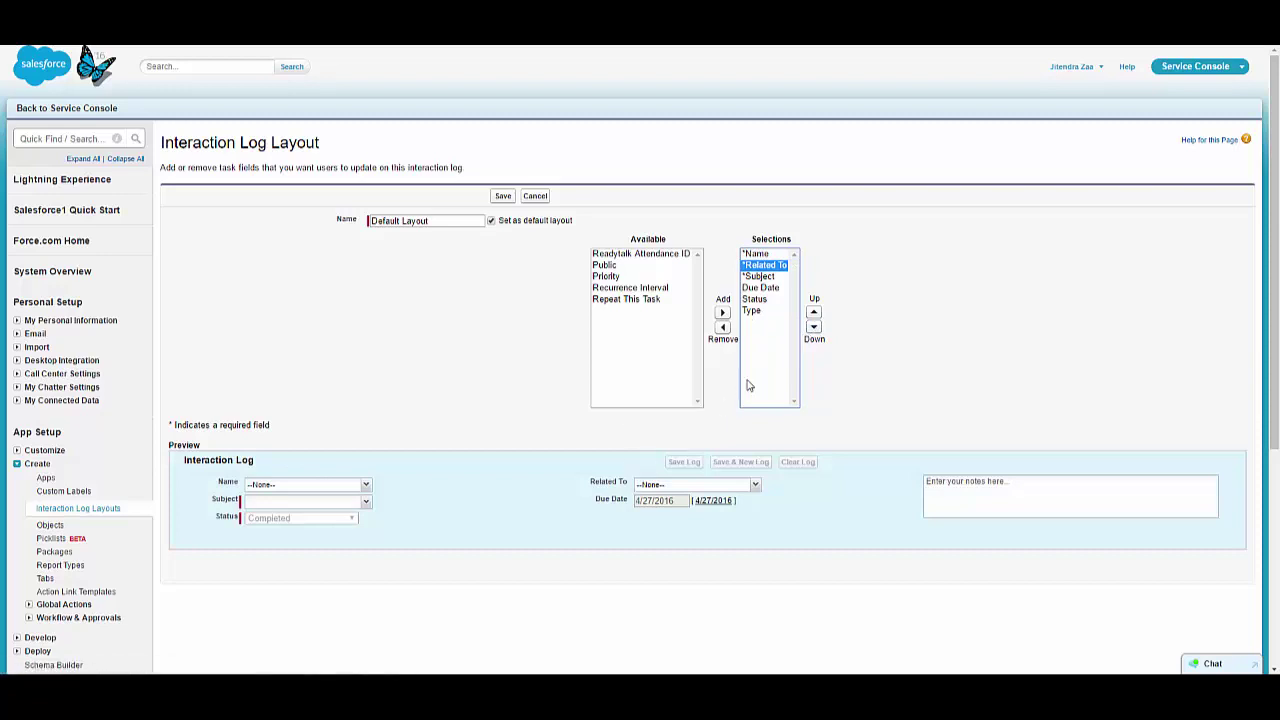
left_click(814, 312)
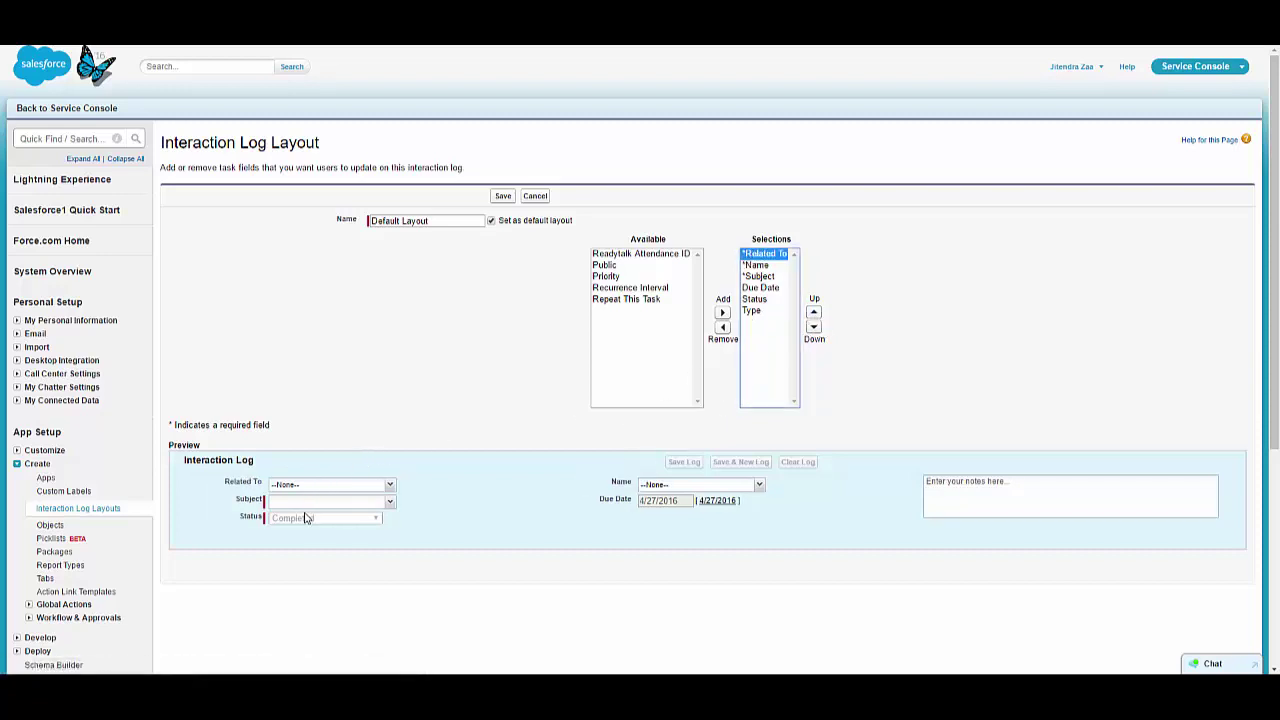
left_click(755, 311)
left_click(723, 327)
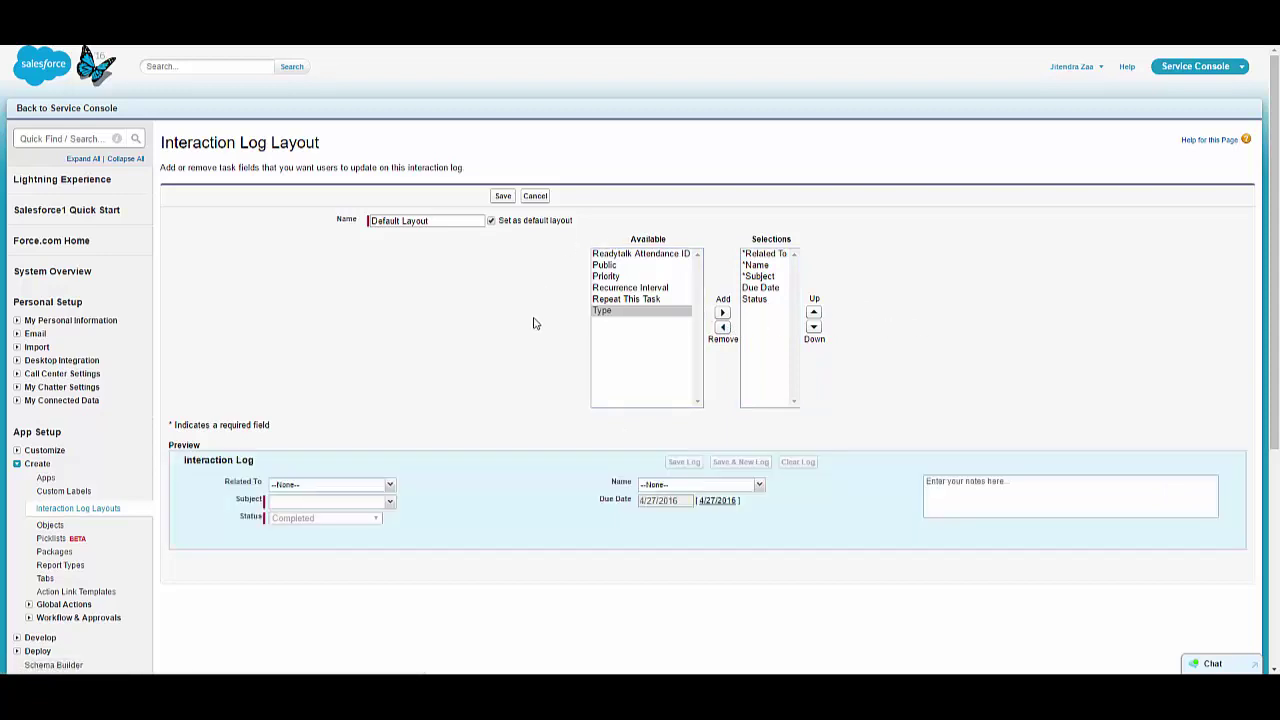
scroll(530, 360, "down", 2)
scroll(510, 260, "up", 2)
left_click(503, 197)
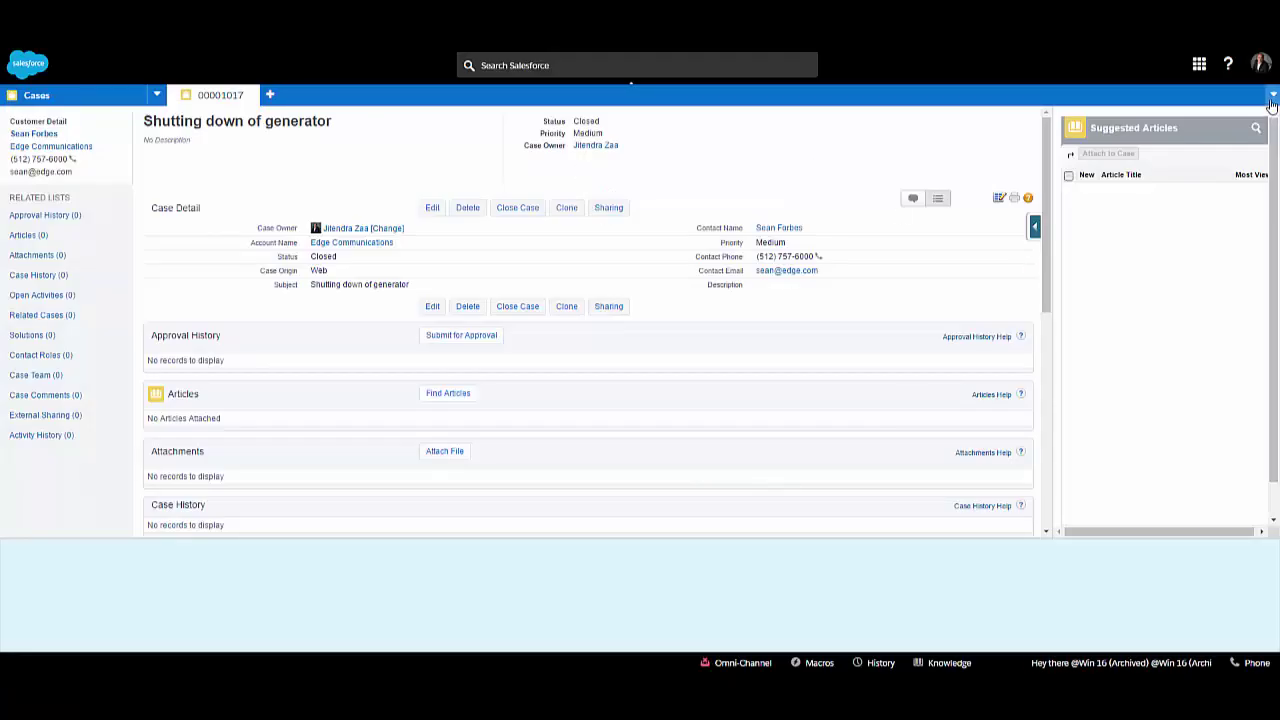
Enter log subject 'Sample Subject' and the note 'Its fast from Here.. saves time'
left_click(1272, 95)
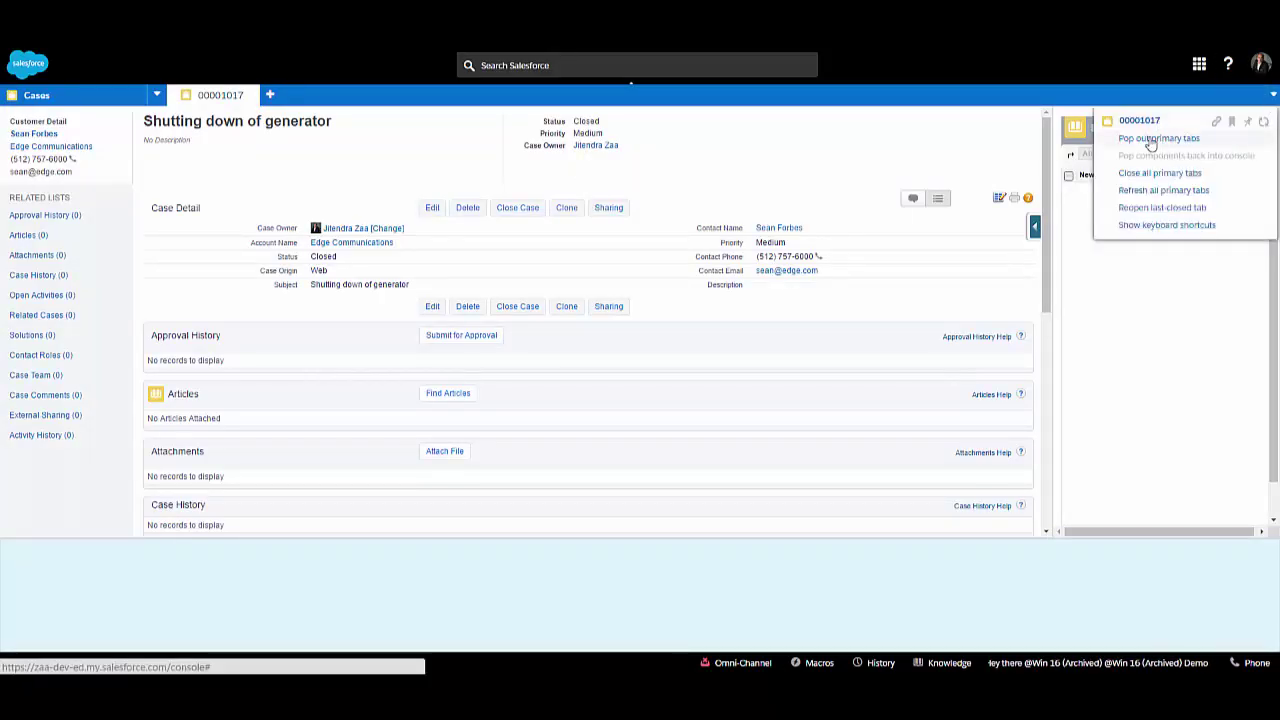
left_click(1262, 121)
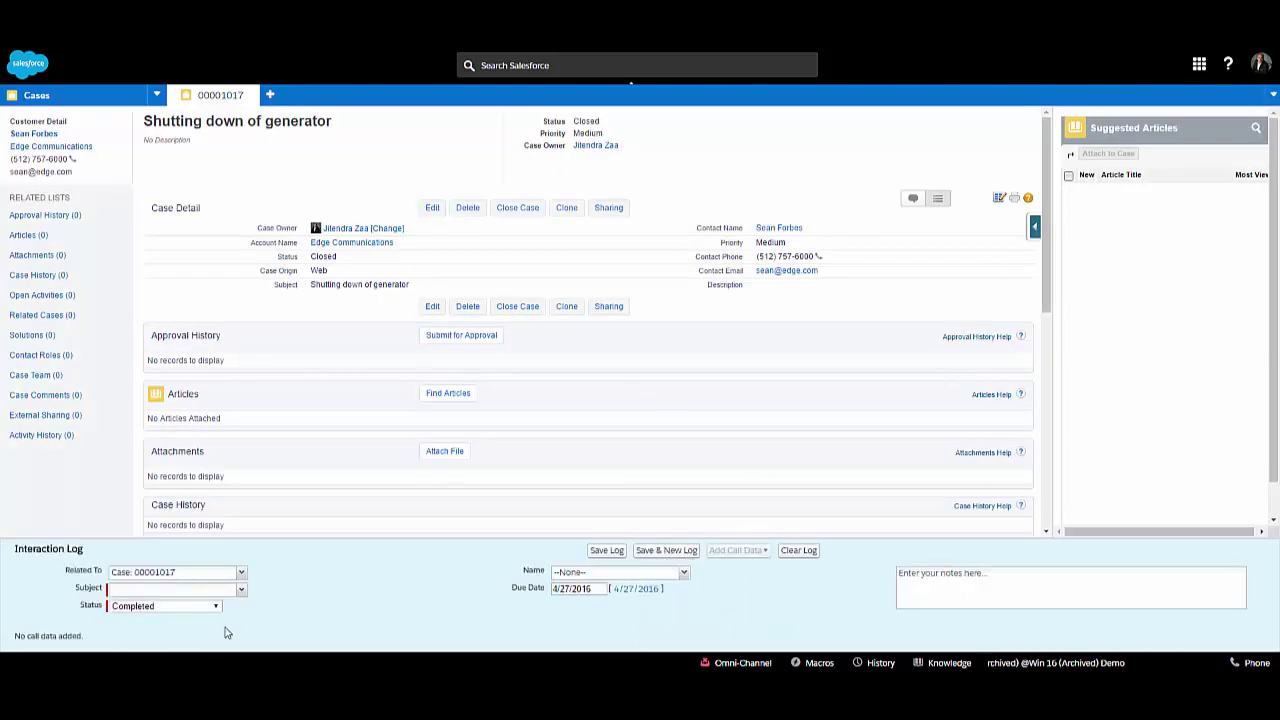
left_click(173, 589)
type("Sample Subject")
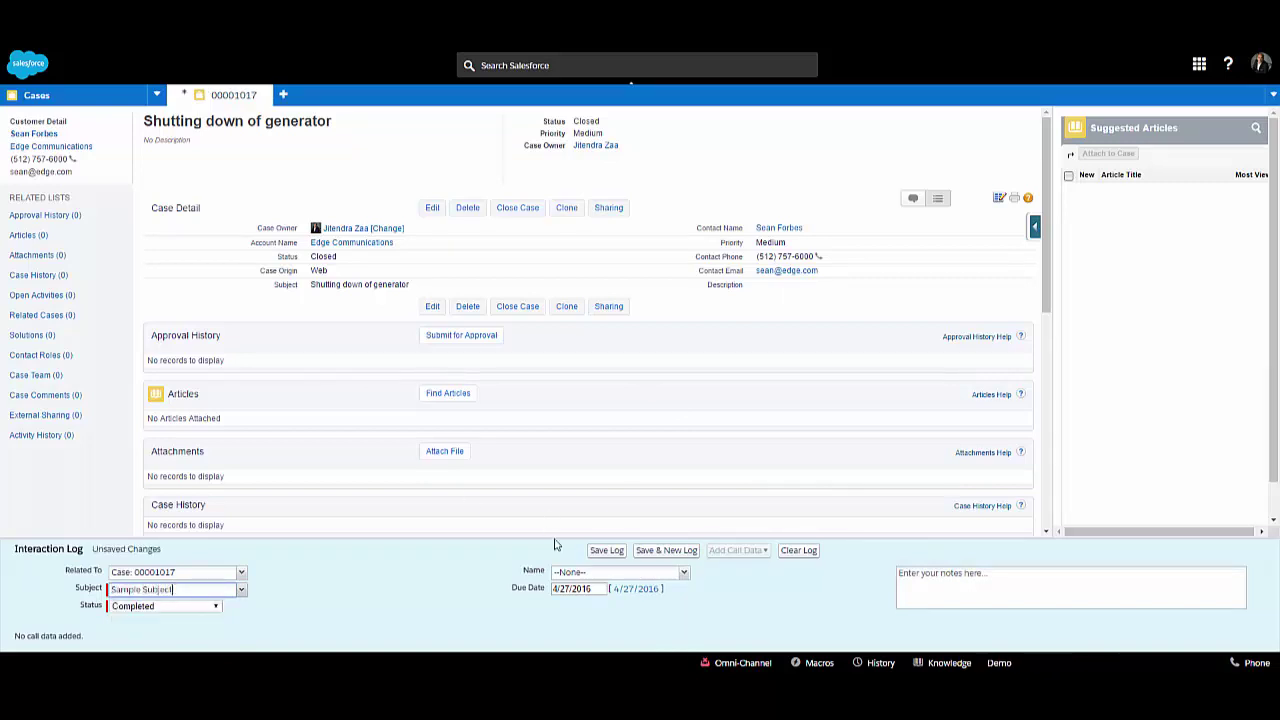
left_click(1009, 603)
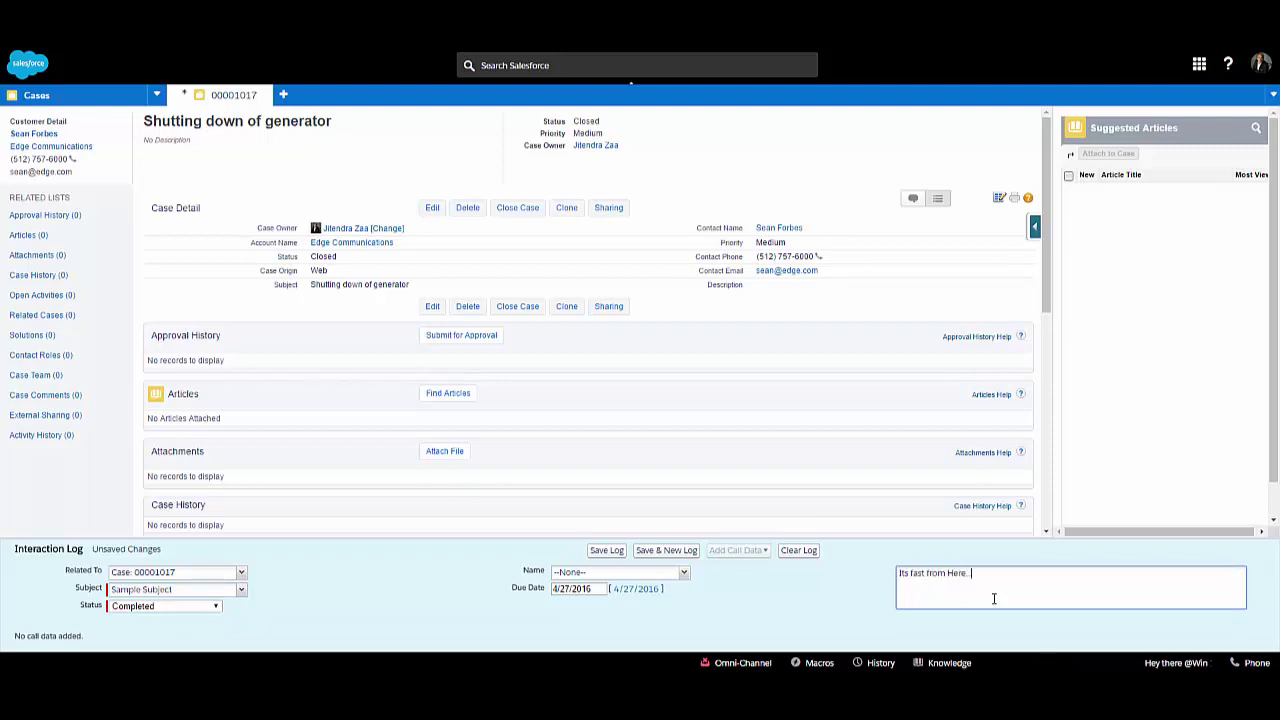
type("Its fast from Here.. saves time")
Leave the name as None, set due date 4/29/2016, and save the log
left_click(683, 572)
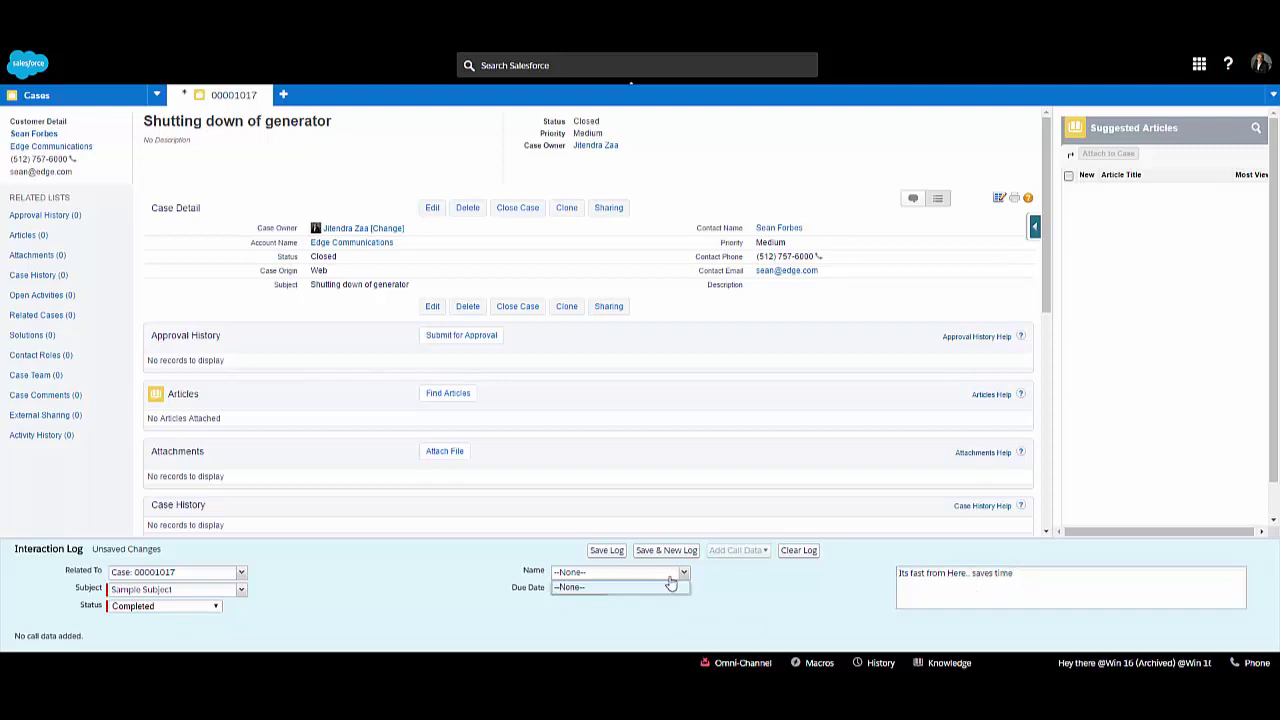
left_click(607, 590)
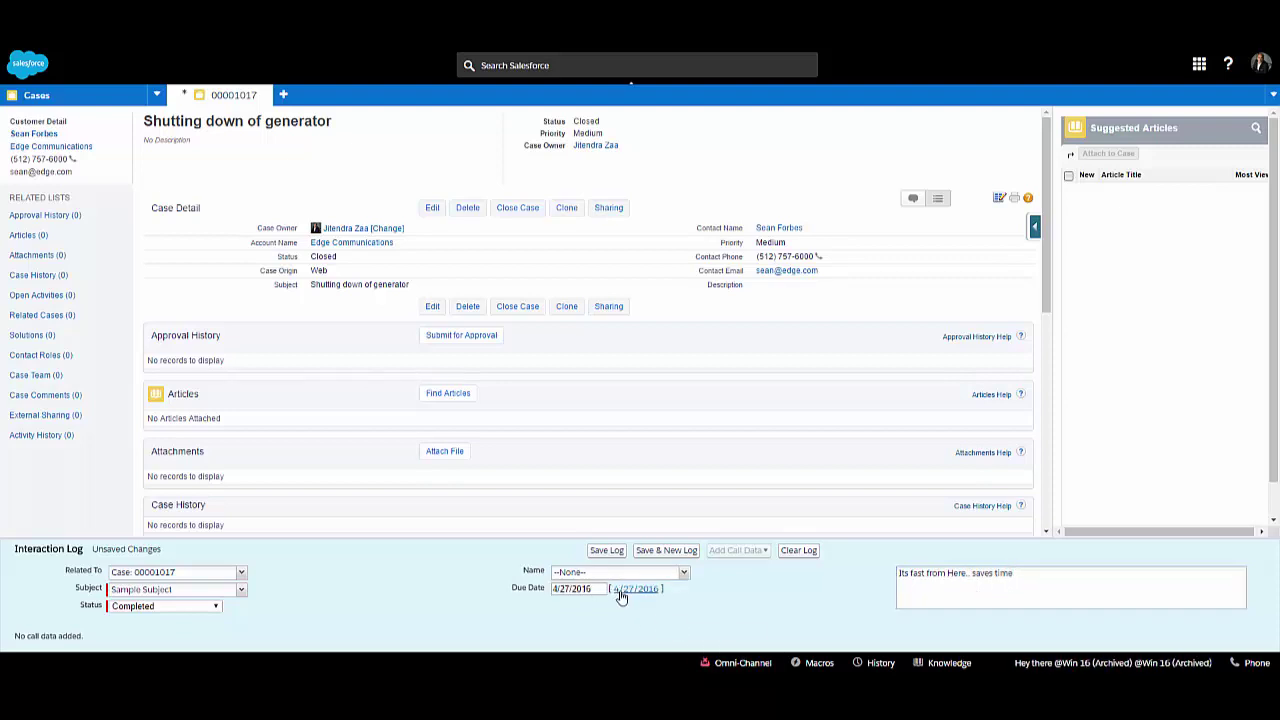
left_click(595, 590)
left_click(648, 564)
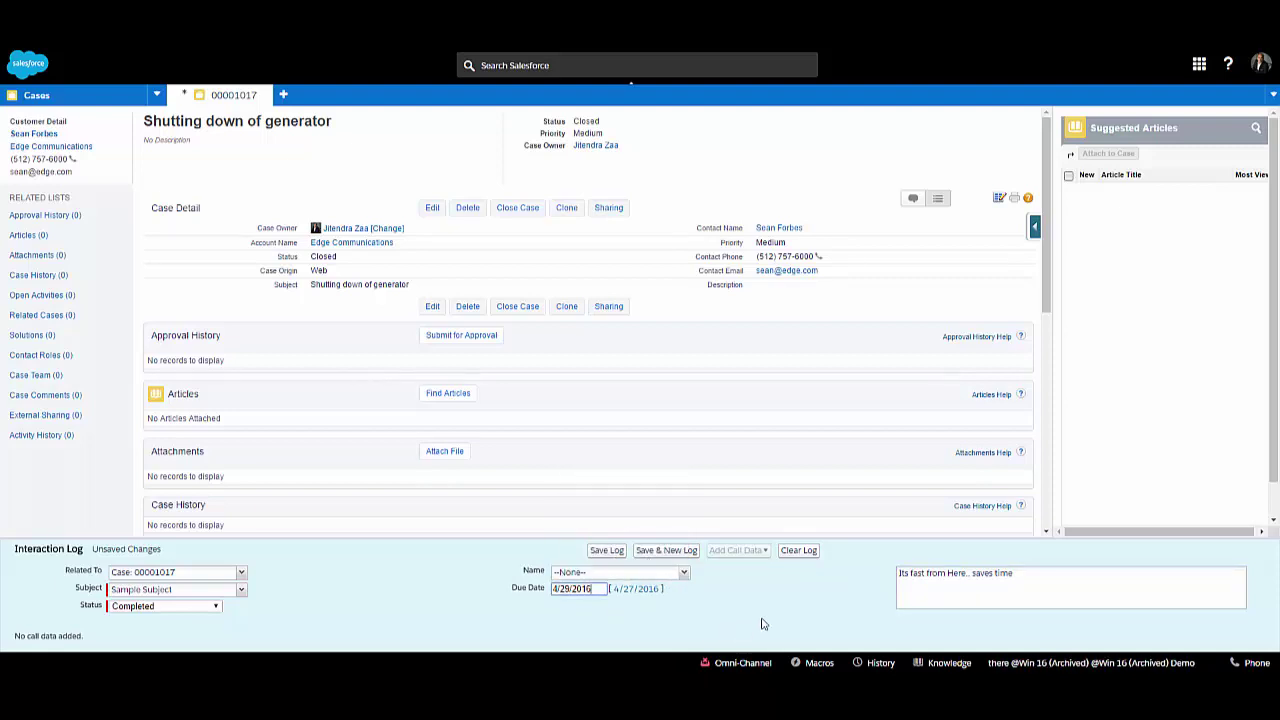
left_click(700, 620)
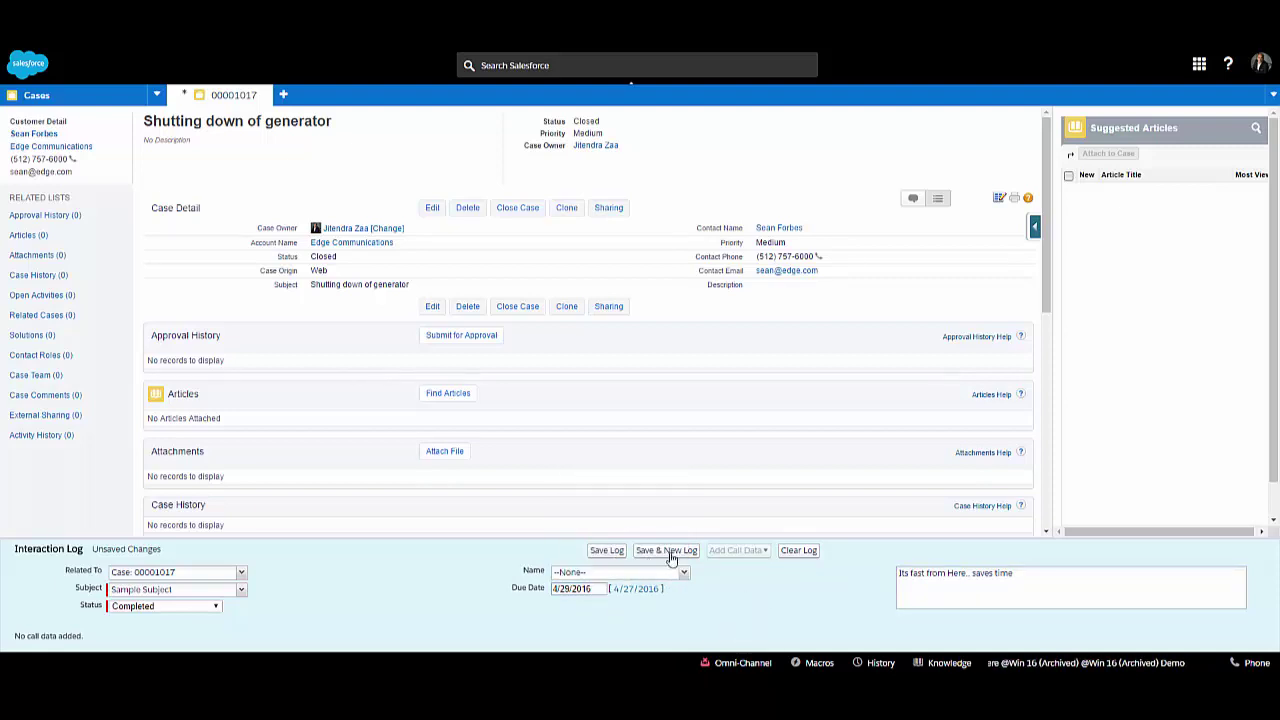
left_click(600, 553)
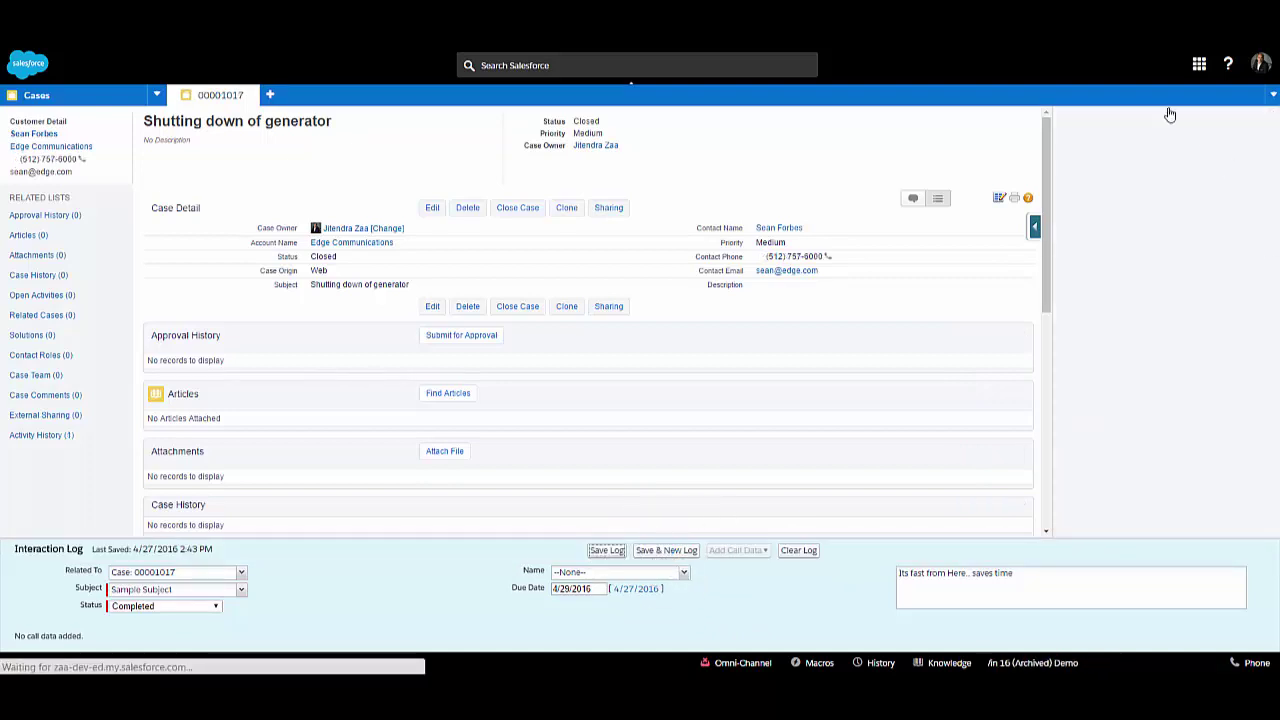
Open the Sample Subject task from Activity History and check its saved comment
scroll(498, 340, "down", 3)
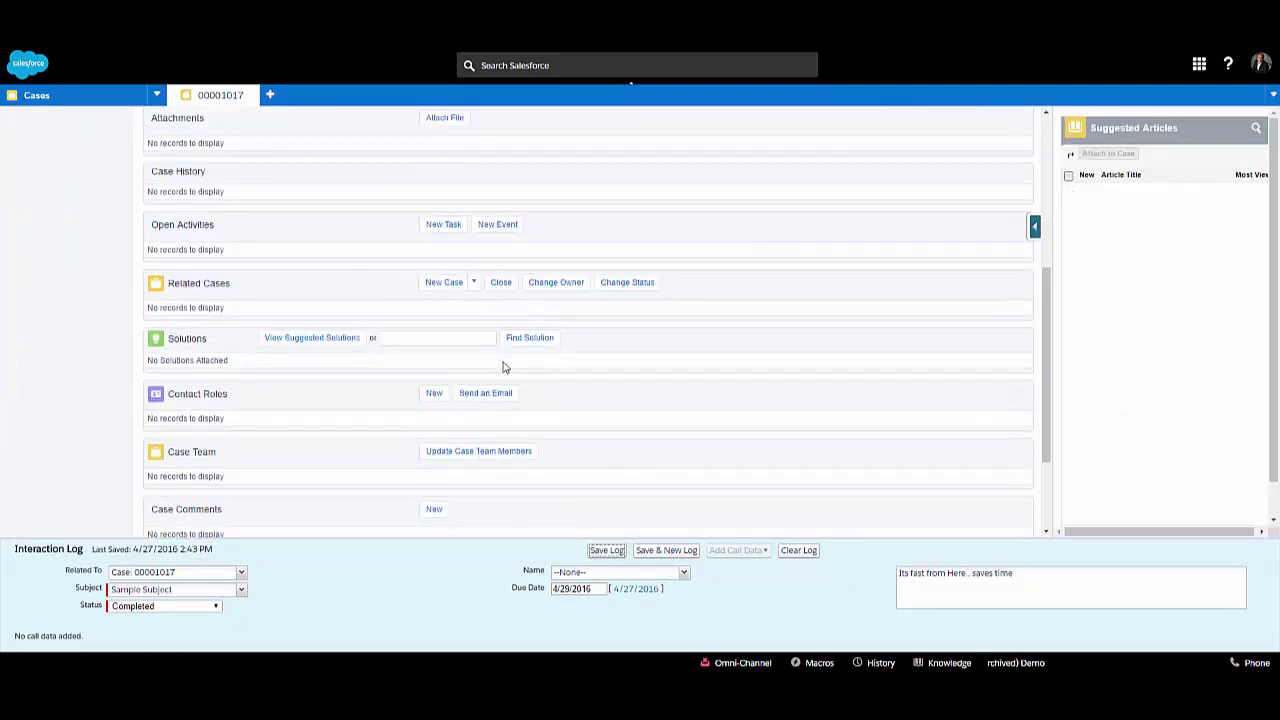
scroll(504, 368, "up", 5)
scroll(677, 329, "down", 10)
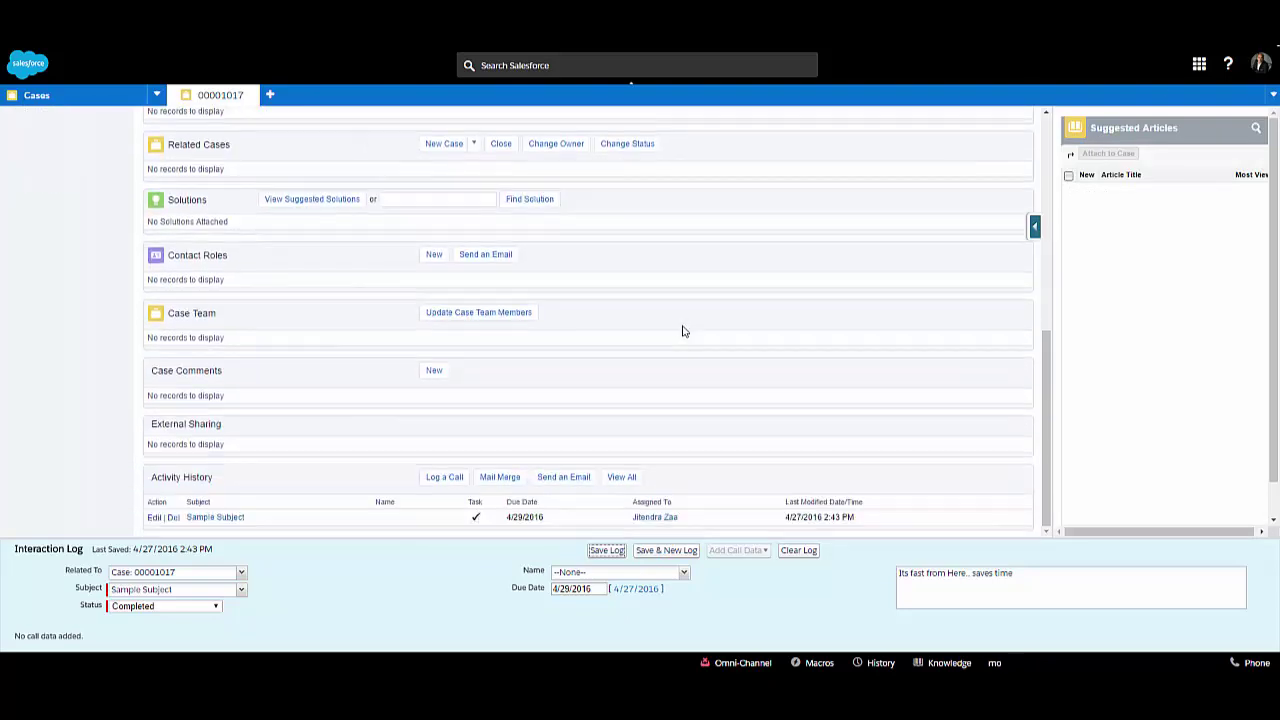
left_click(223, 518)
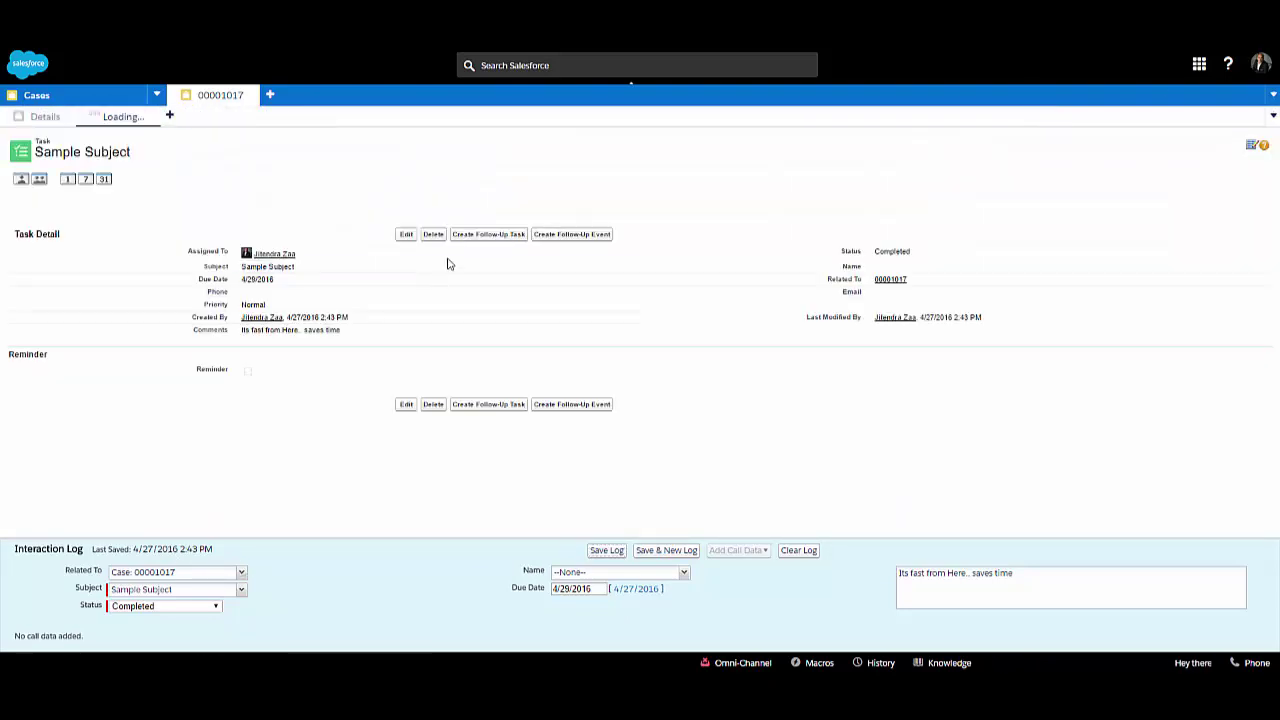
left_click_drag(254, 331, 360, 328)
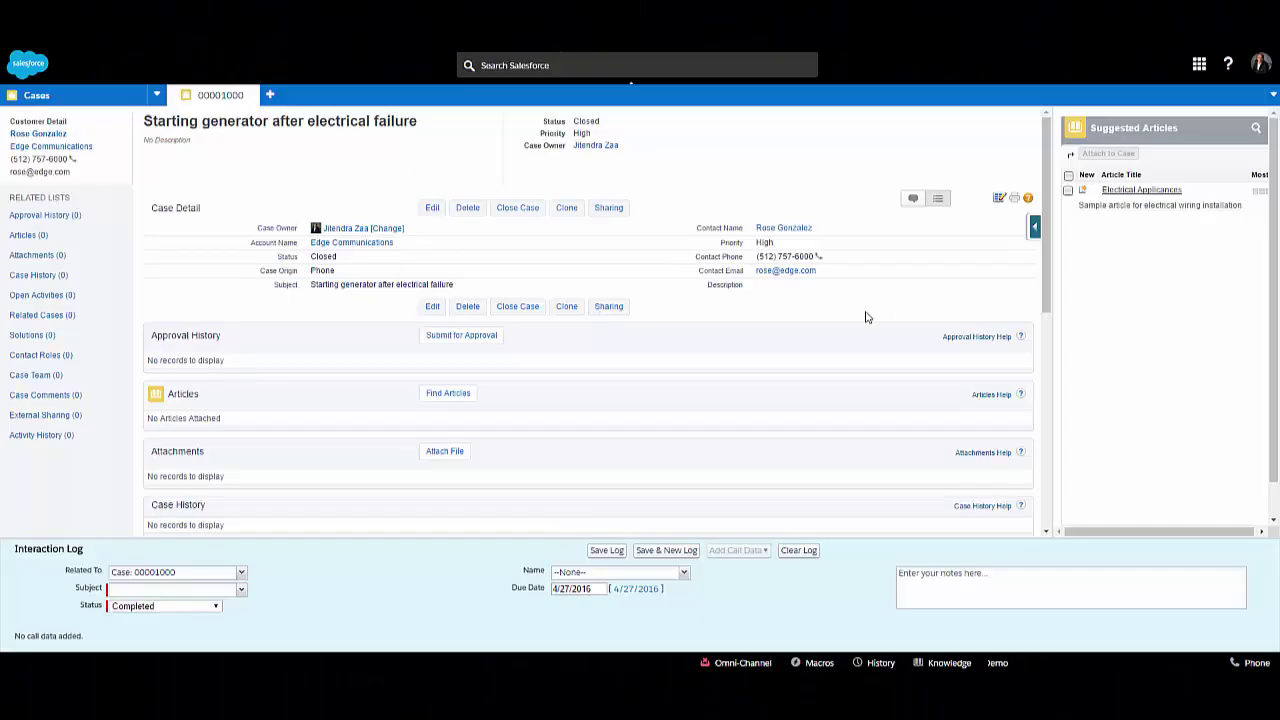
left_click(914, 200)
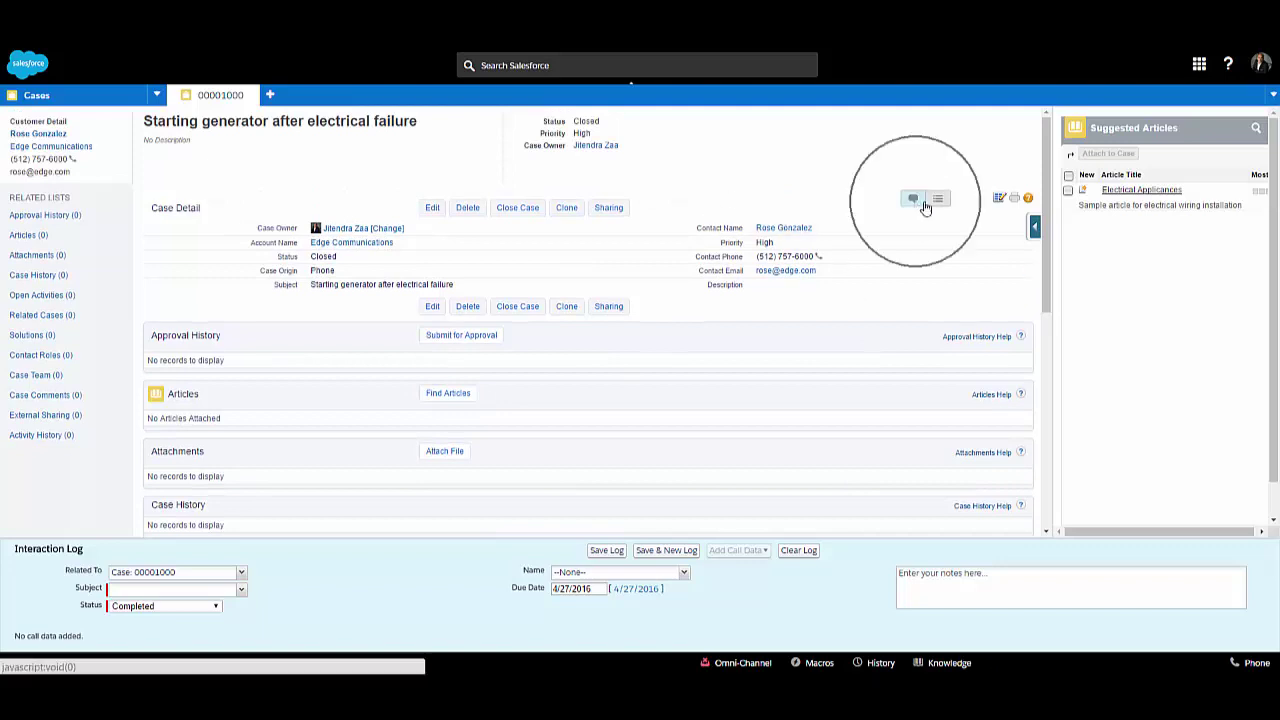
left_click(232, 209)
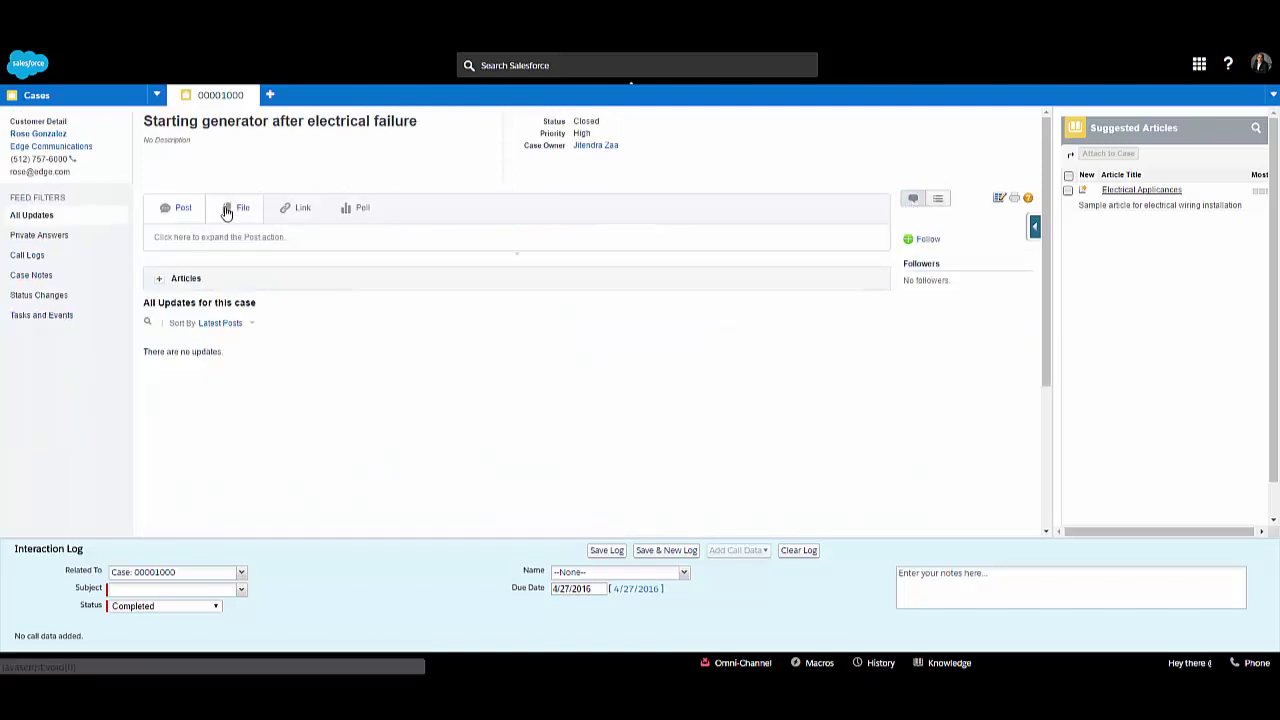
left_click(297, 209)
left_click(360, 208)
left_click(183, 209)
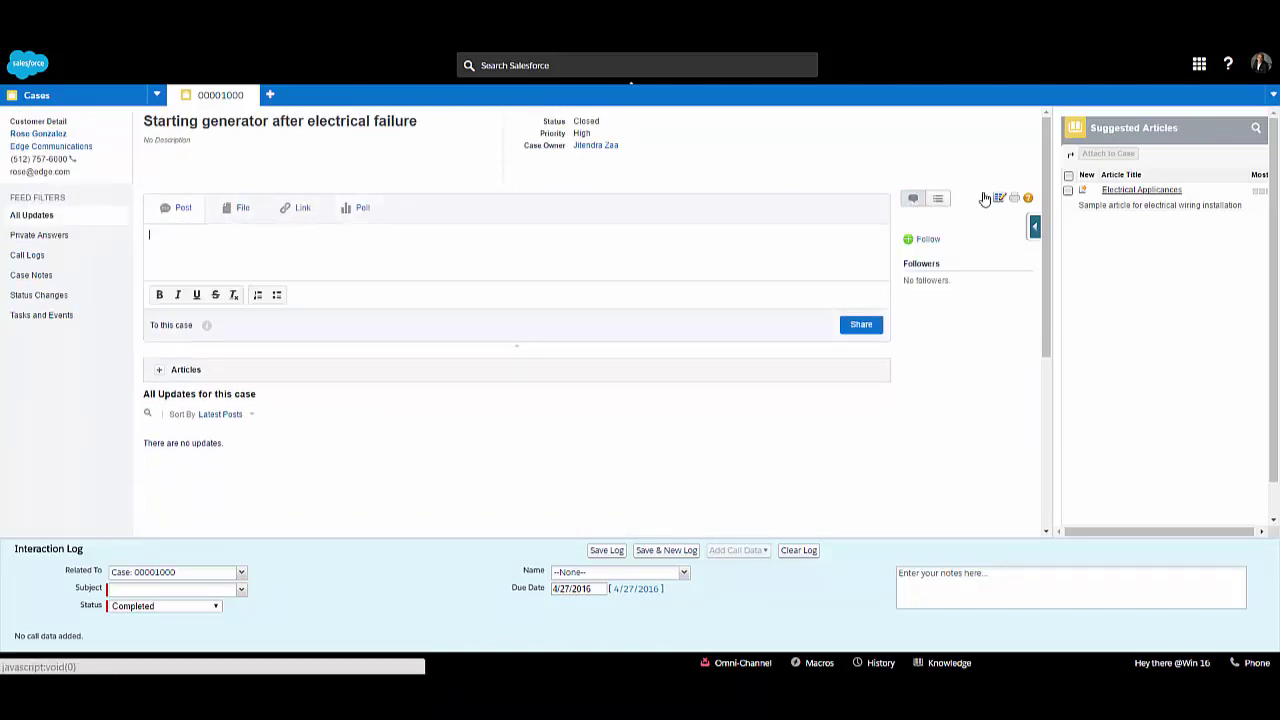
left_click(937, 198)
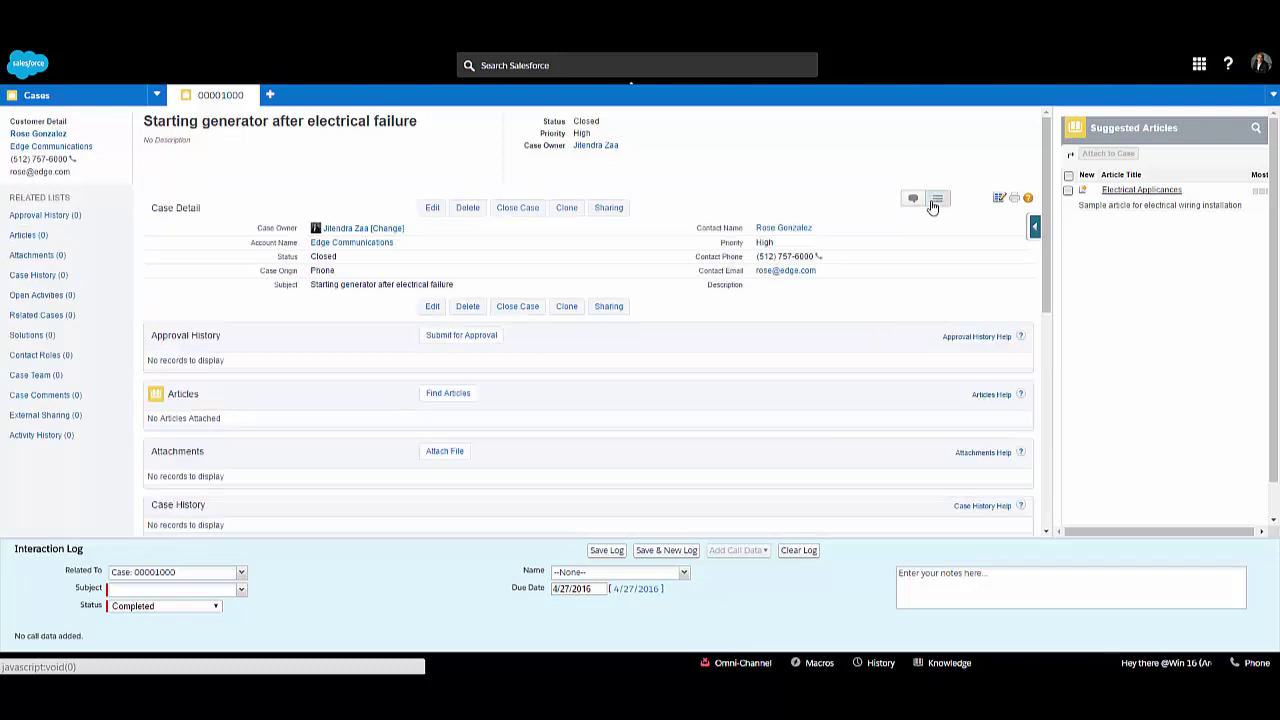
Set Feed View's Filters Appear to 'As a drop-down list in the center column' and save the layout
left_click(998, 200)
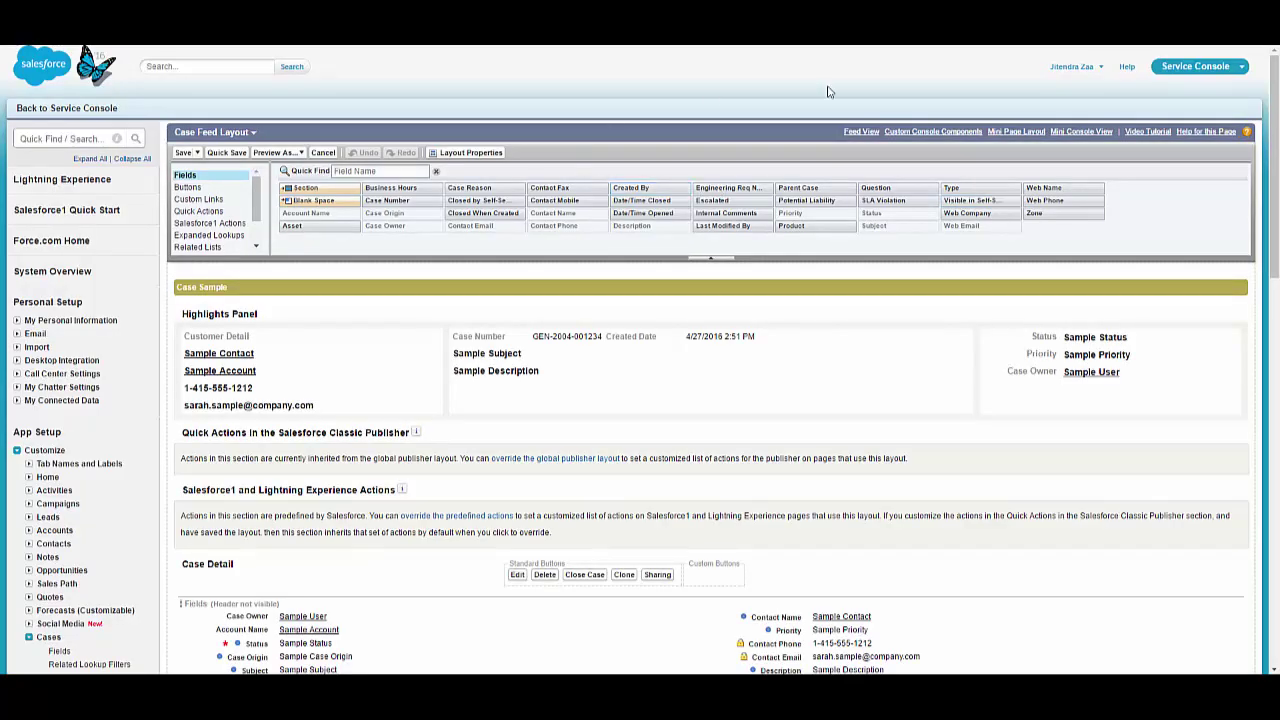
left_click(860, 133)
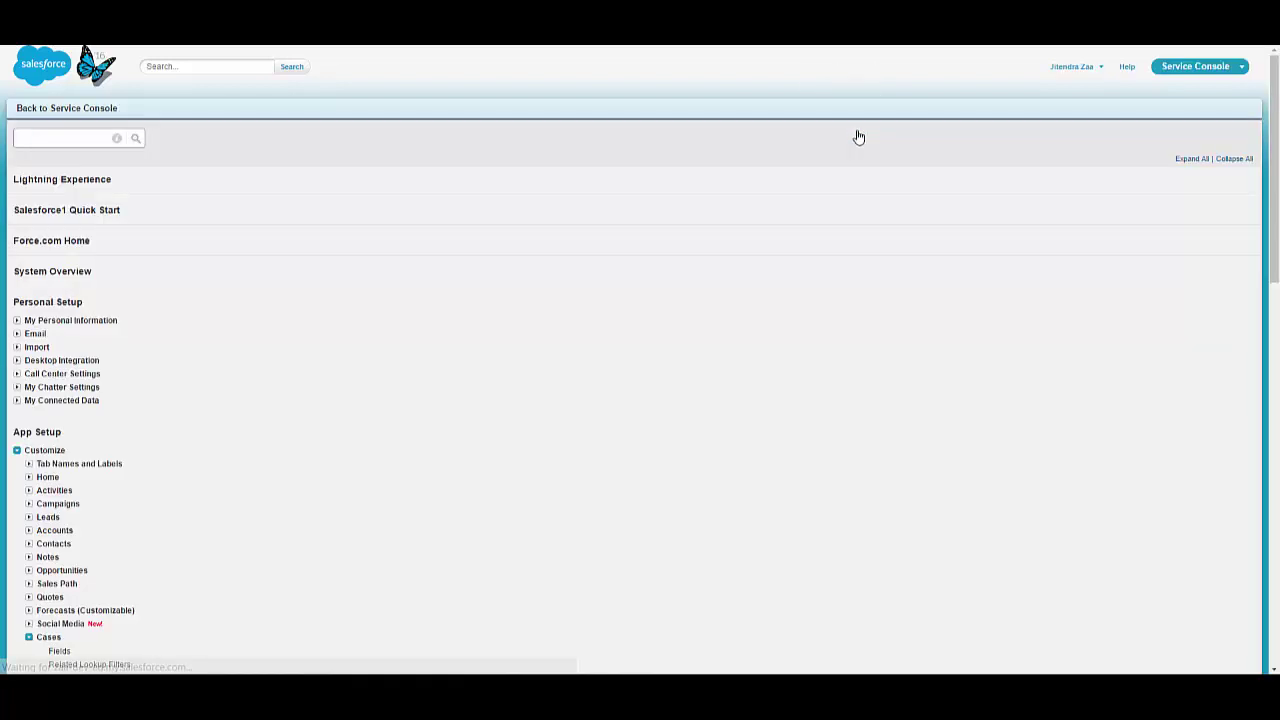
left_click_drag(1274, 92, 1276, 278)
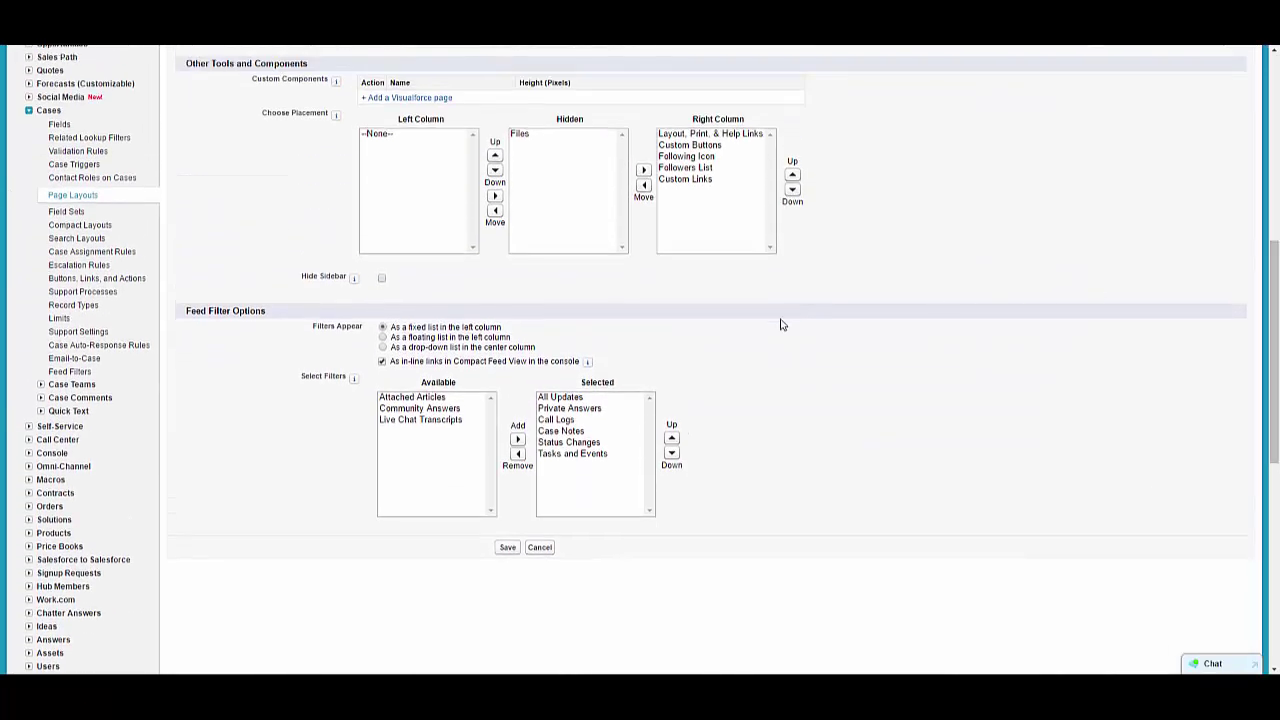
left_click(382, 348)
left_click(509, 549)
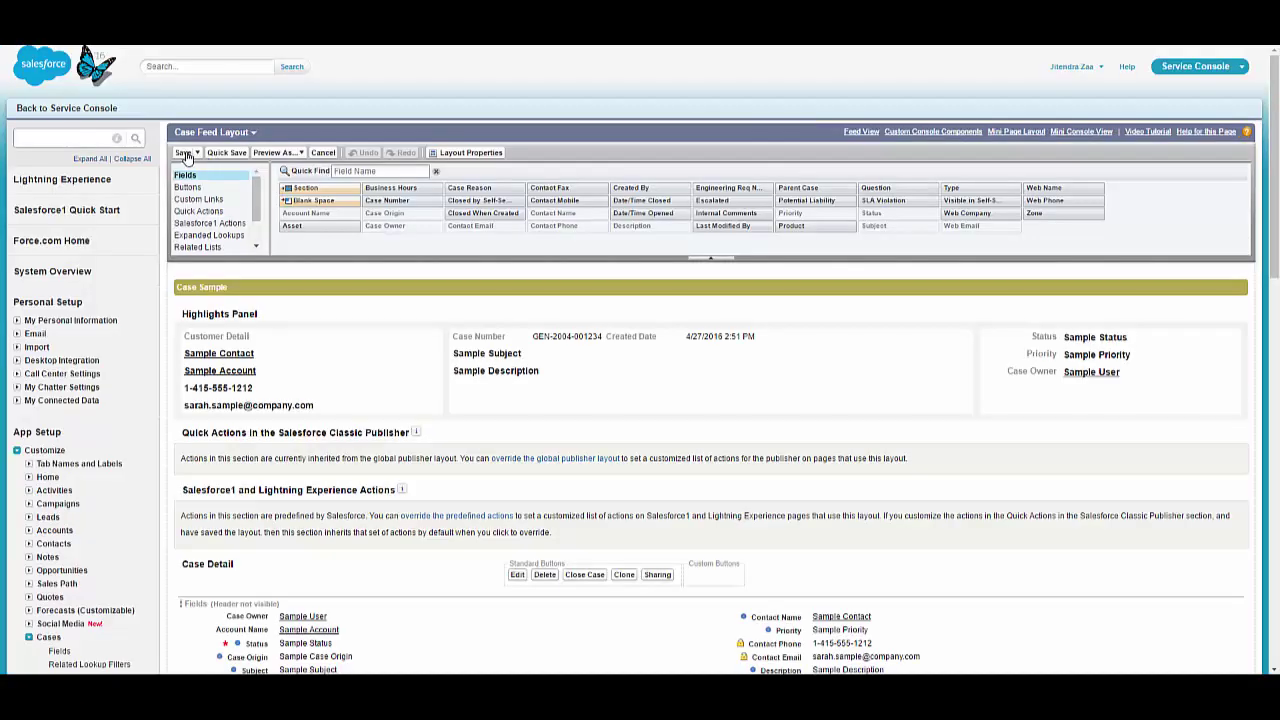
left_click(184, 153)
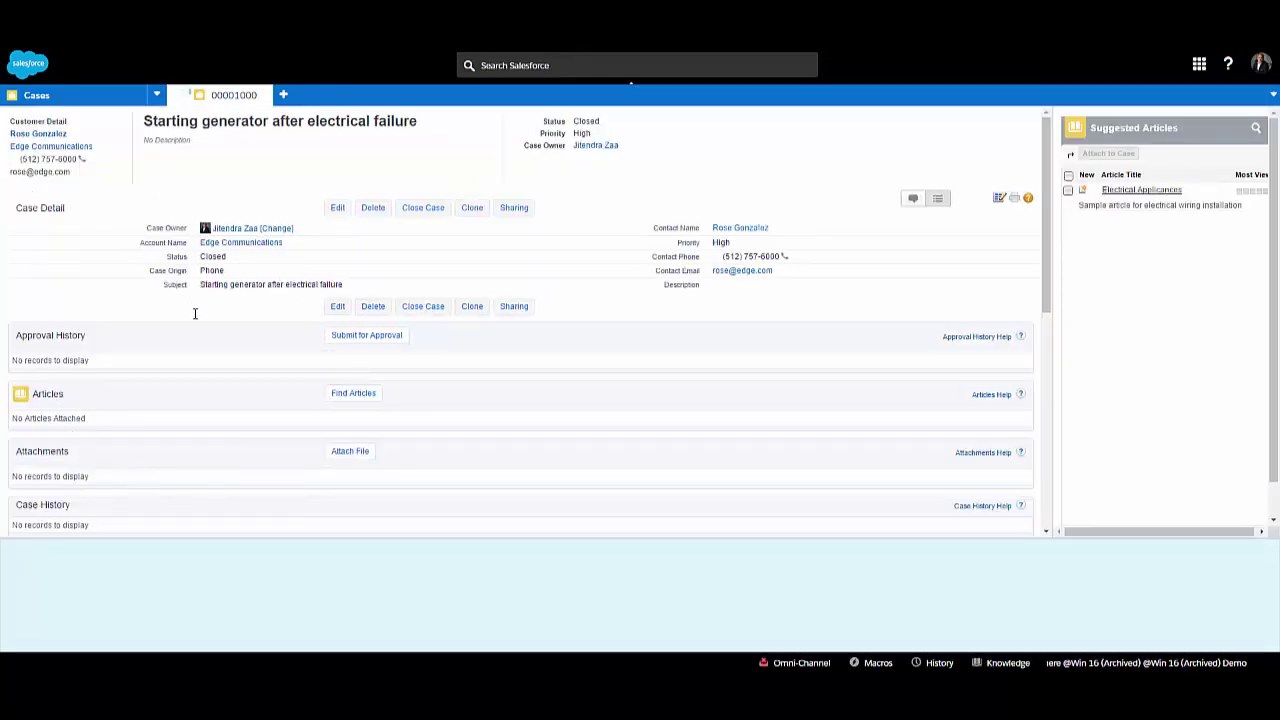
Check the case feed's new filter drop-down, return to the detail view, and open the layout editor
scroll(200, 337, "down", 3)
scroll(77, 294, "up", 3)
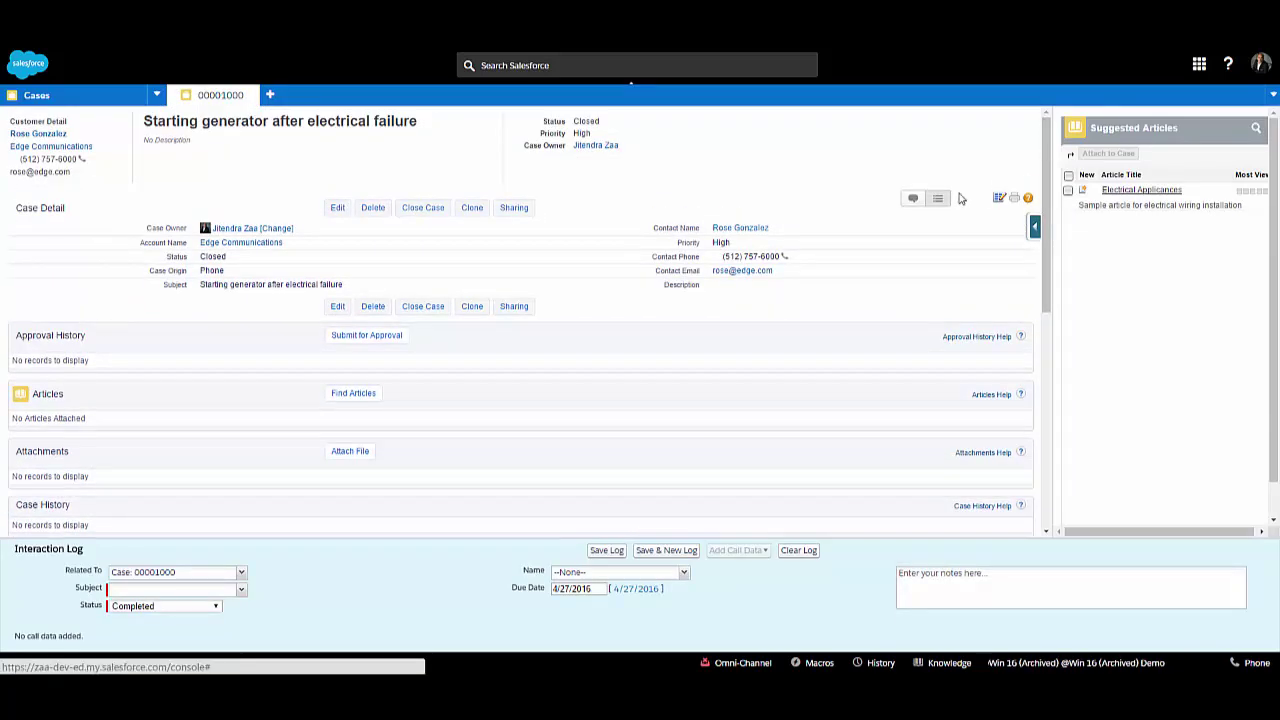
left_click(916, 200)
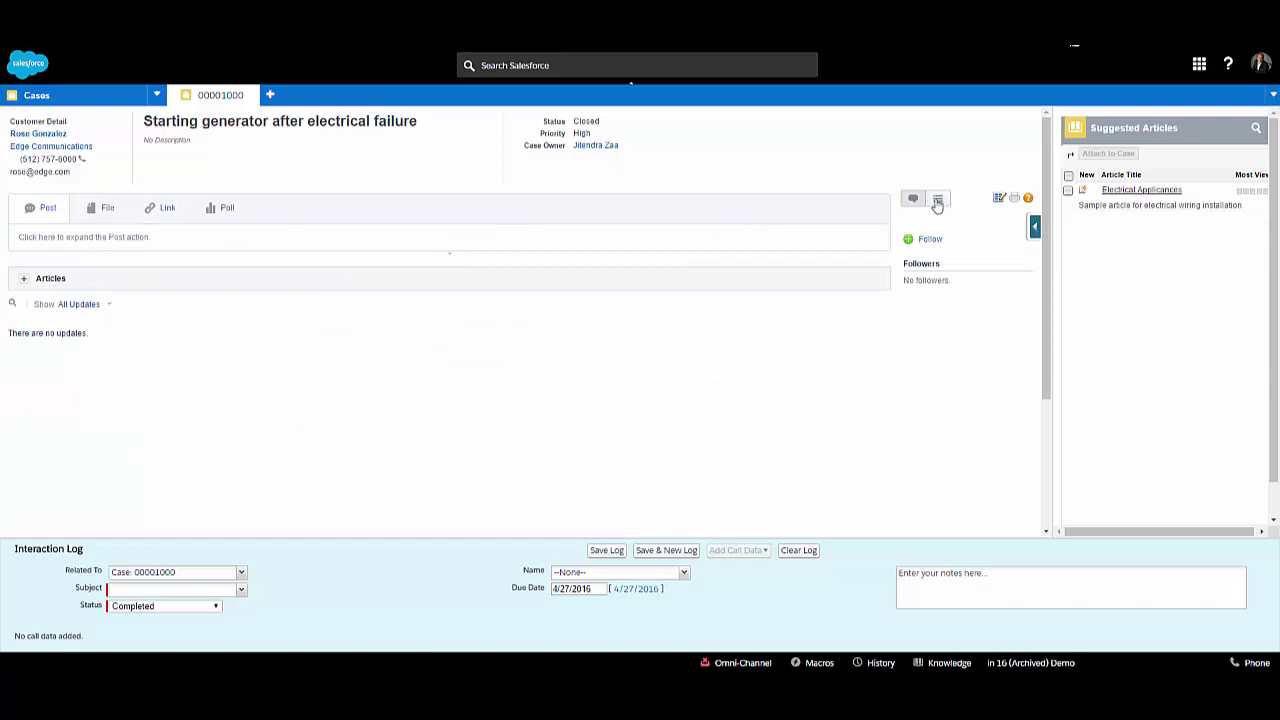
left_click(937, 200)
scroll(423, 309, "down", 10)
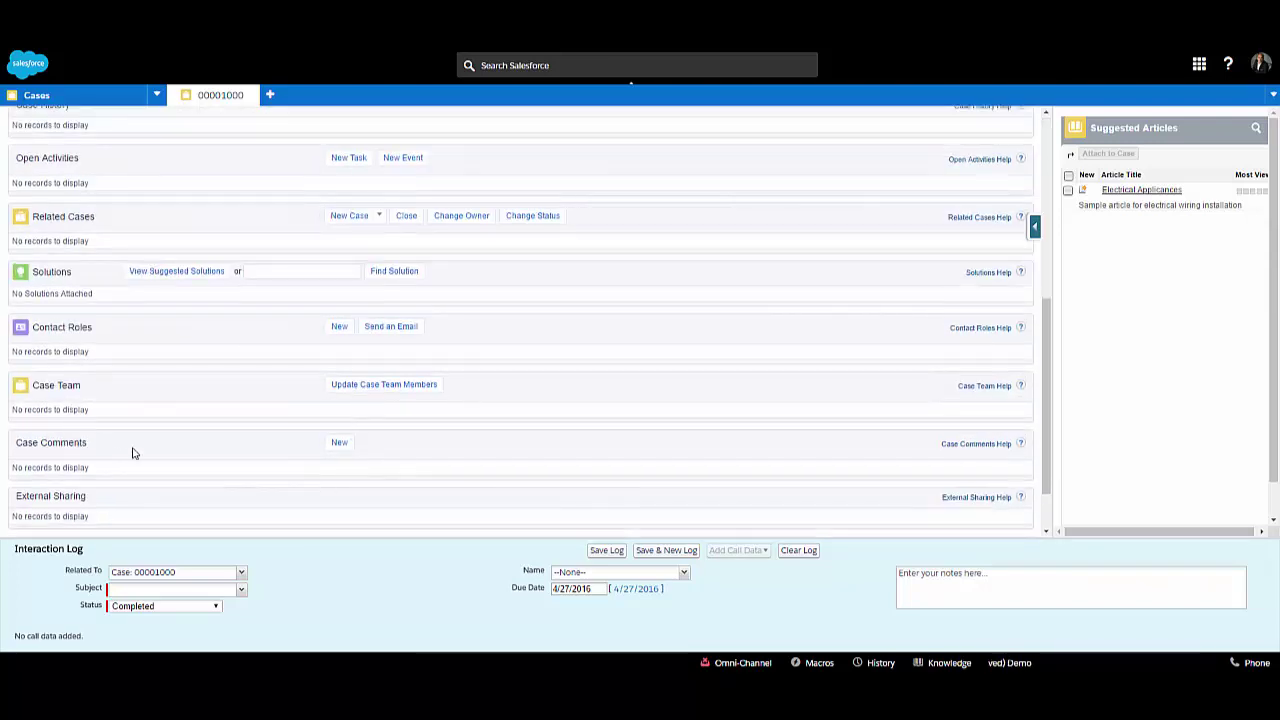
scroll(220, 404, "up", 15)
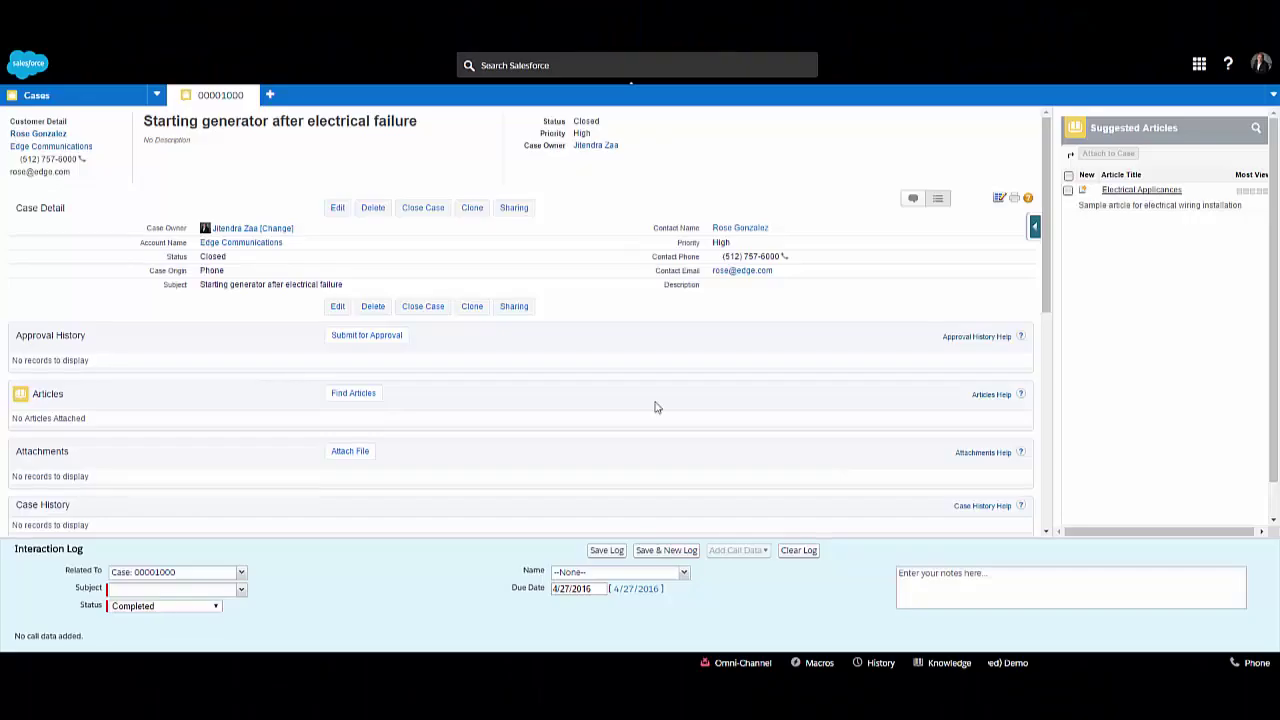
scroll(295, 340, "down", 3)
scroll(340, 370, "up", 3)
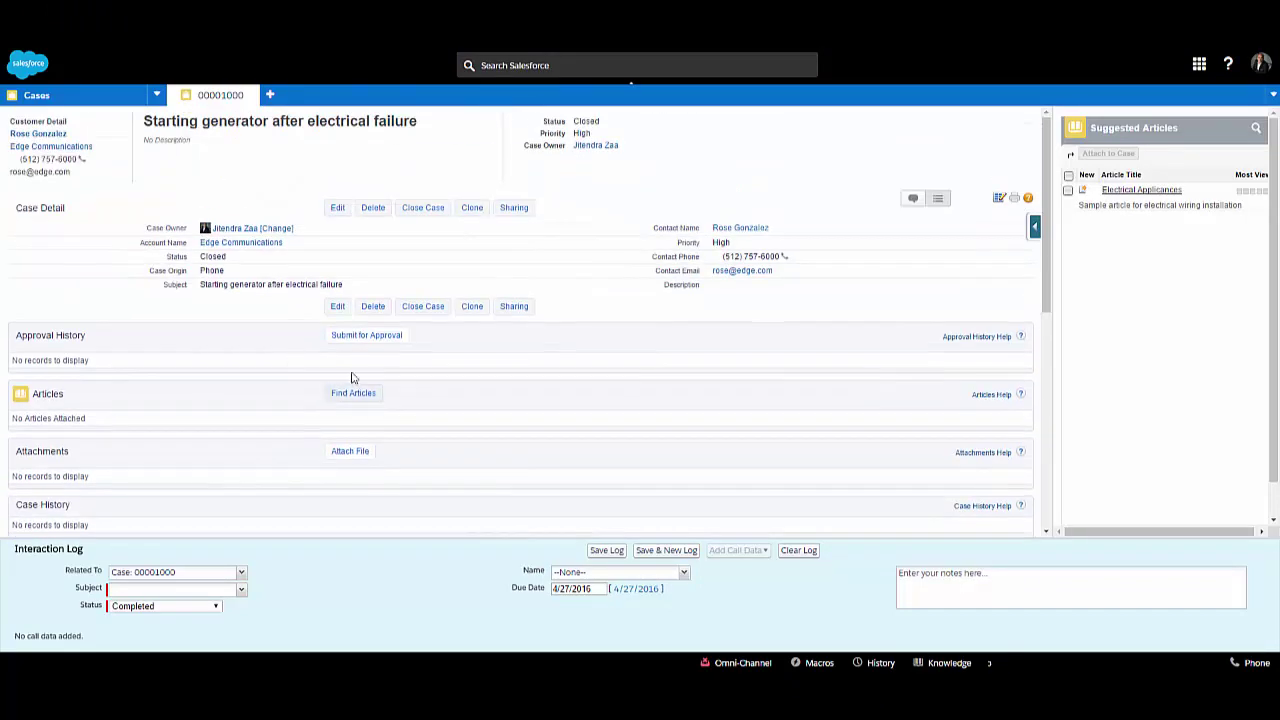
left_click(999, 200)
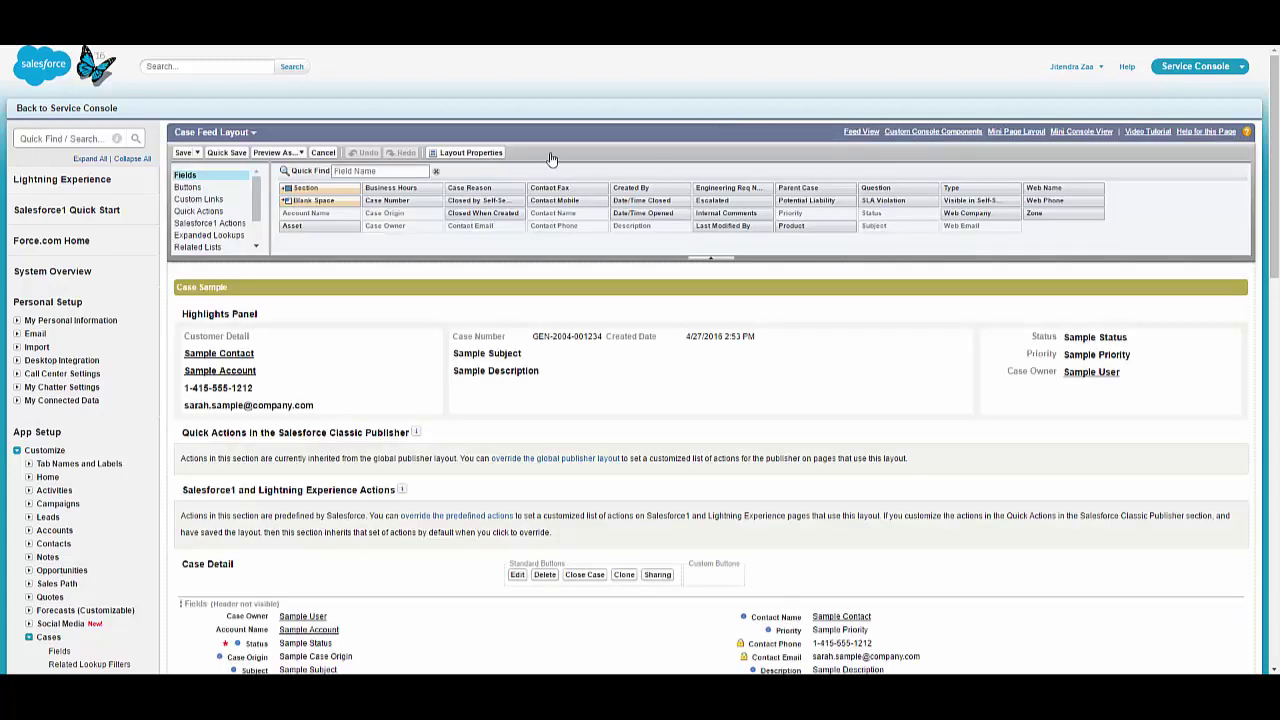
Add a 300 px Left Sidebar Lookup on Contact Name labelled Contact, with linking disabled, and save
left_click(945, 132)
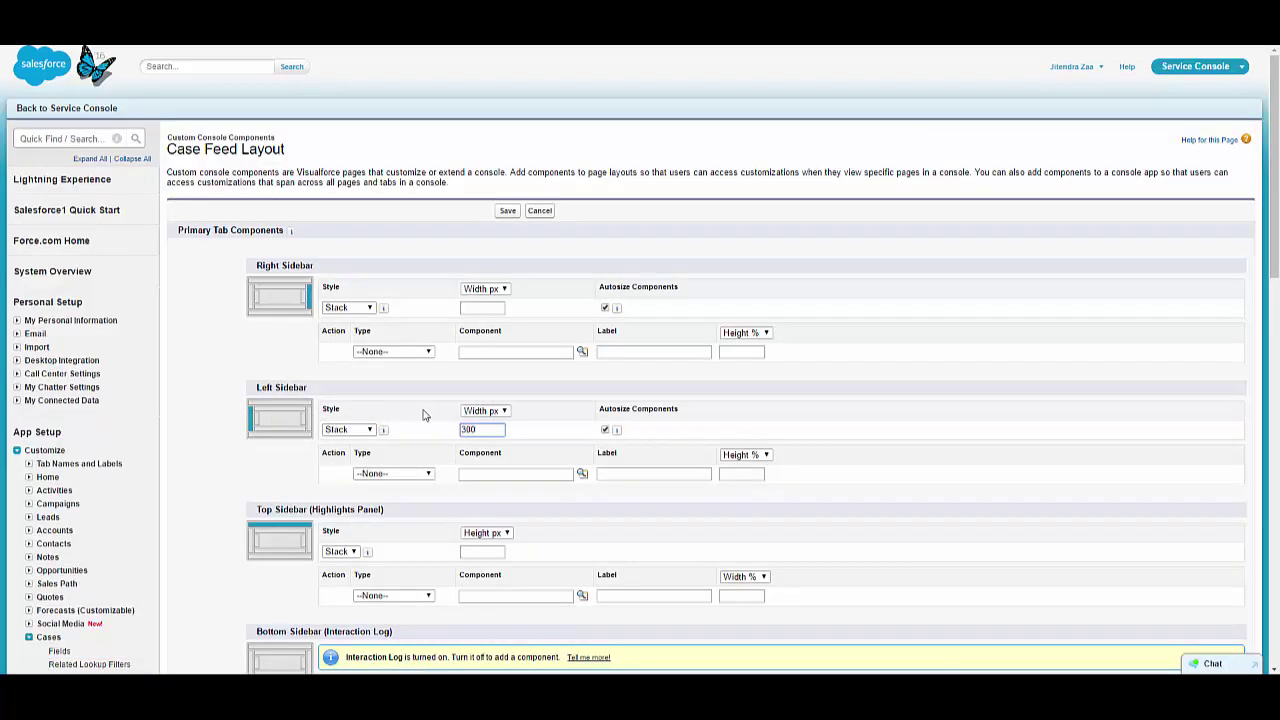
left_click(391, 476)
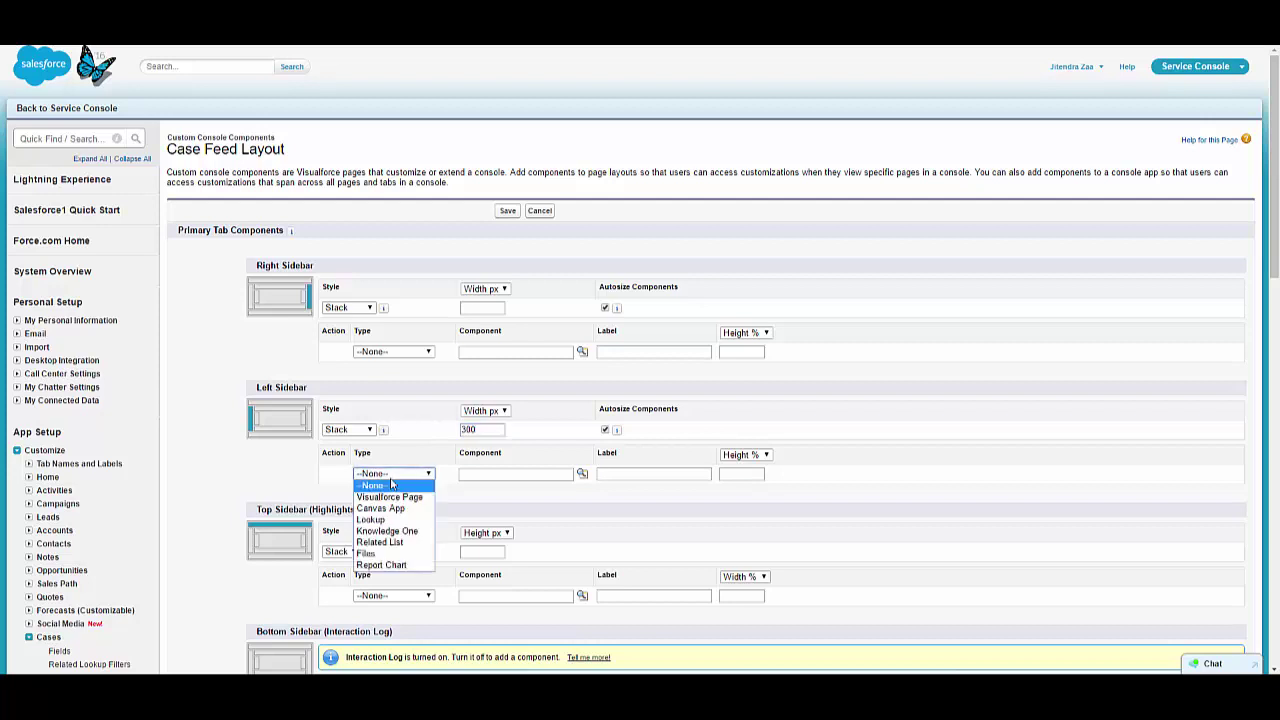
left_click(392, 520)
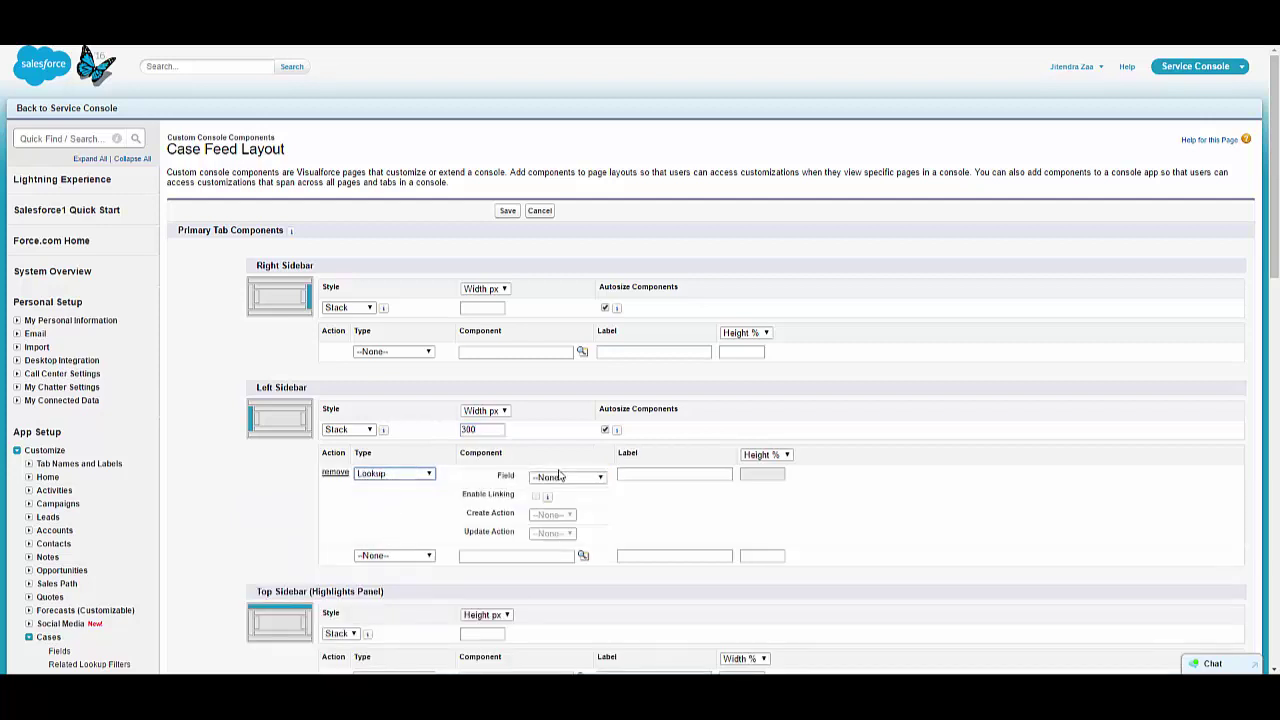
left_click(568, 478)
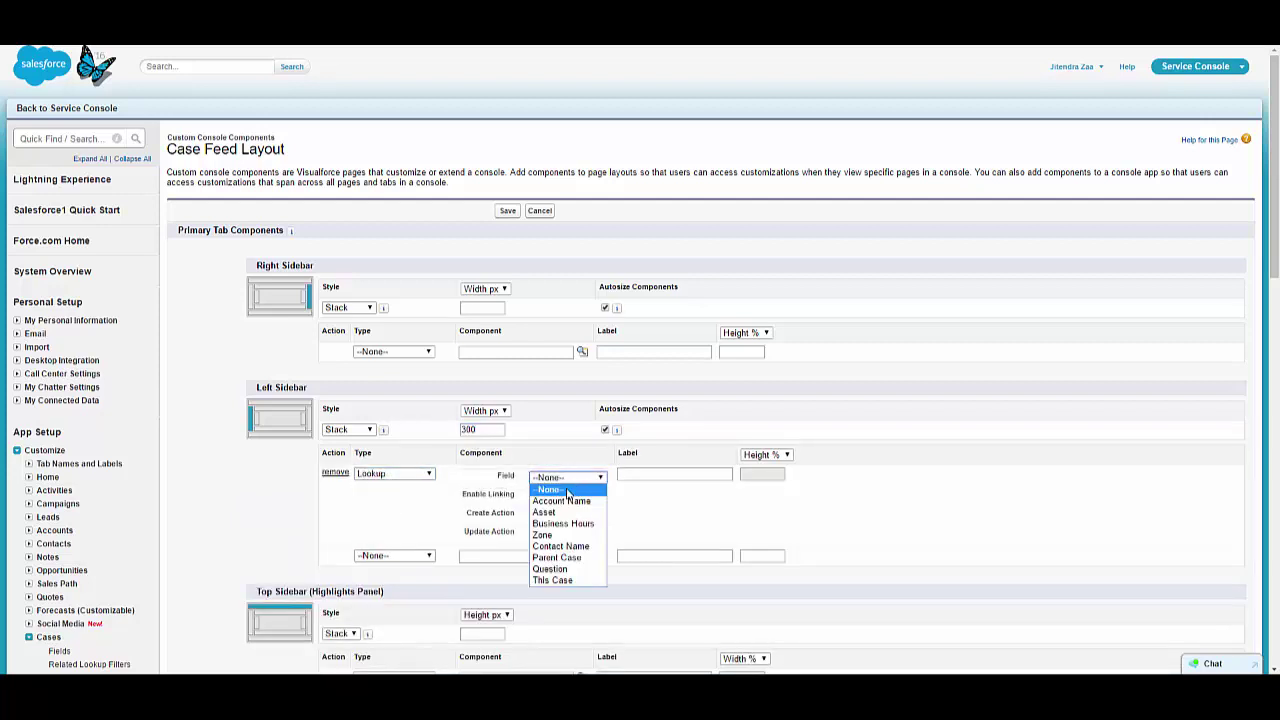
left_click(563, 547)
left_click(636, 475)
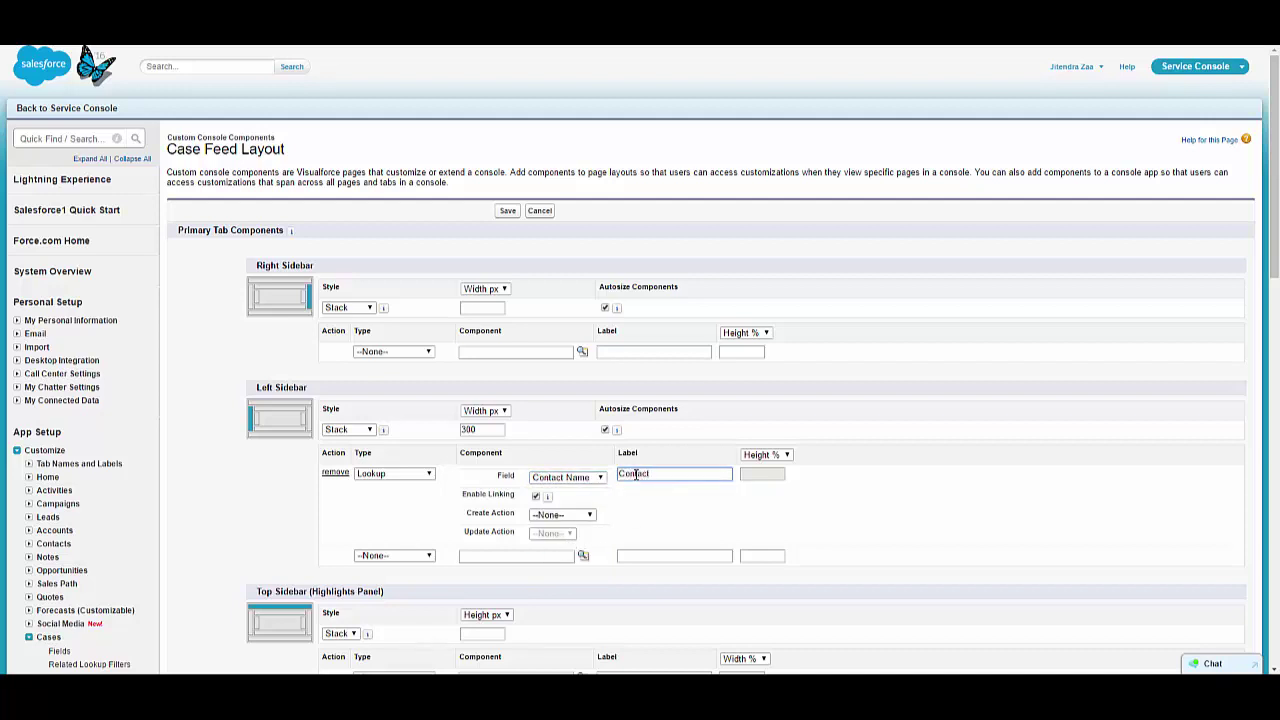
left_click(537, 497)
left_click(509, 213)
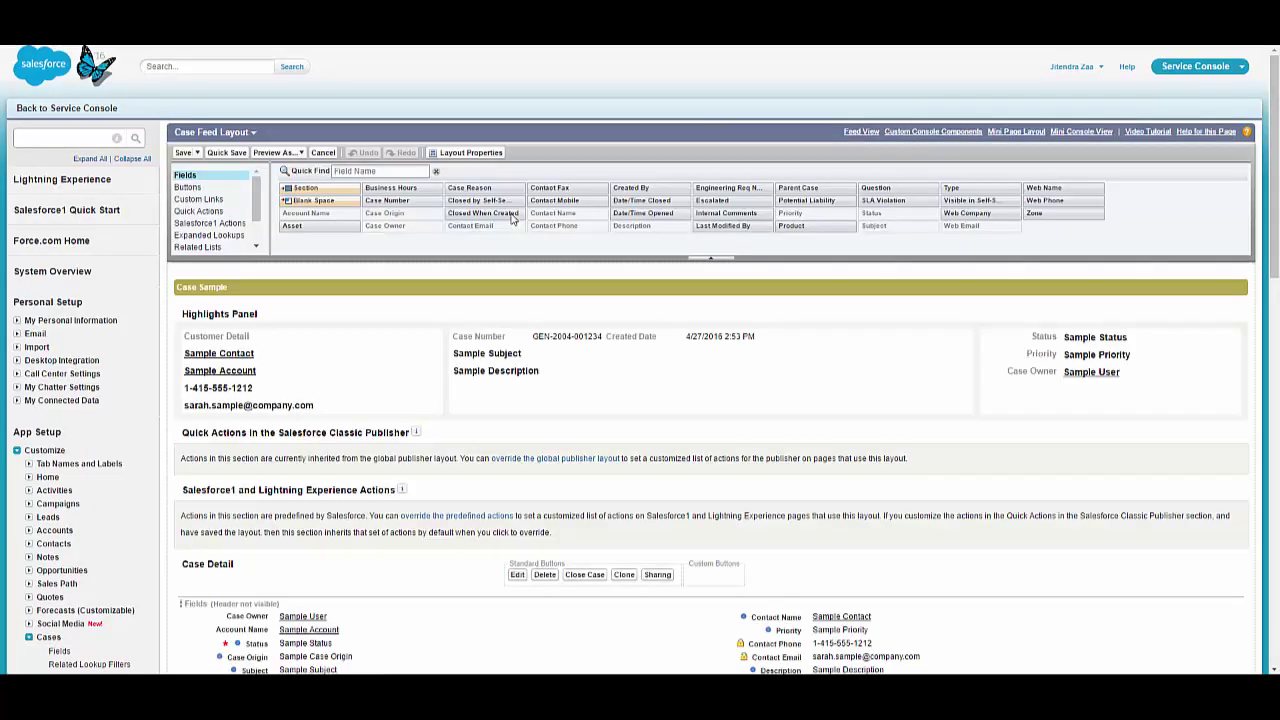
Save the Case Feed Layout, close case 00001000, and open closed case 00001010
left_click(183, 153)
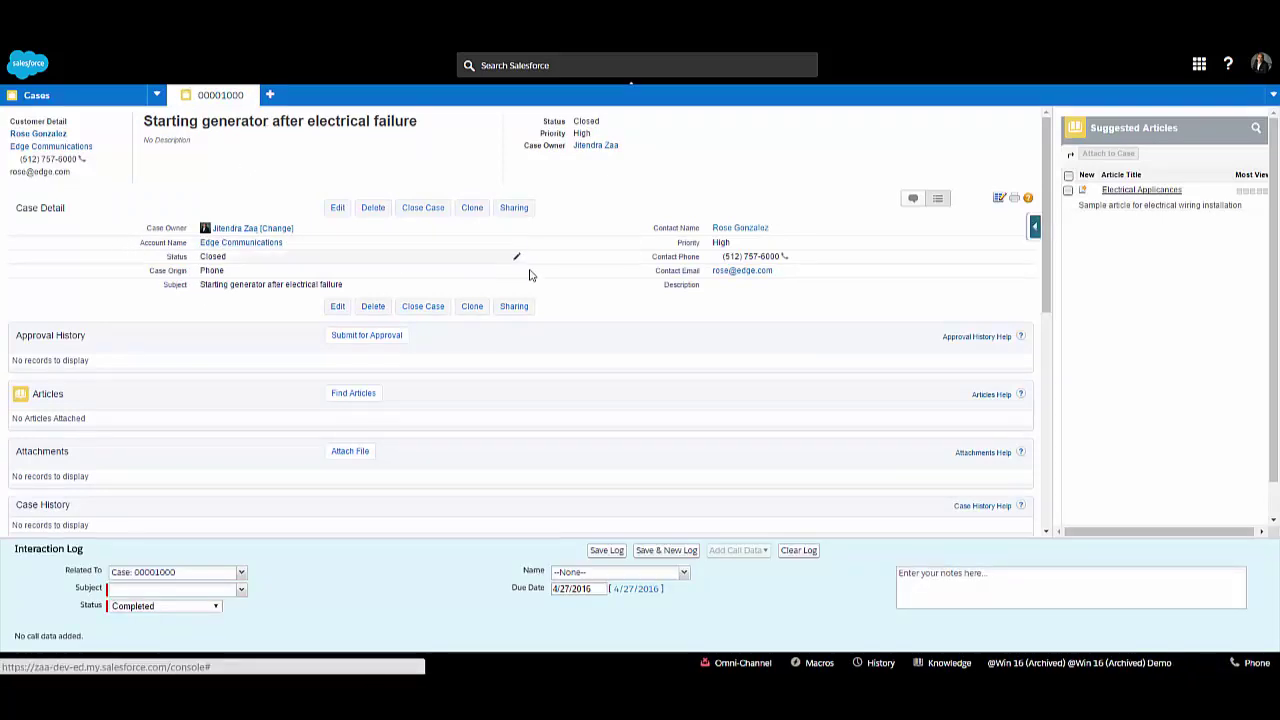
left_click(252, 95)
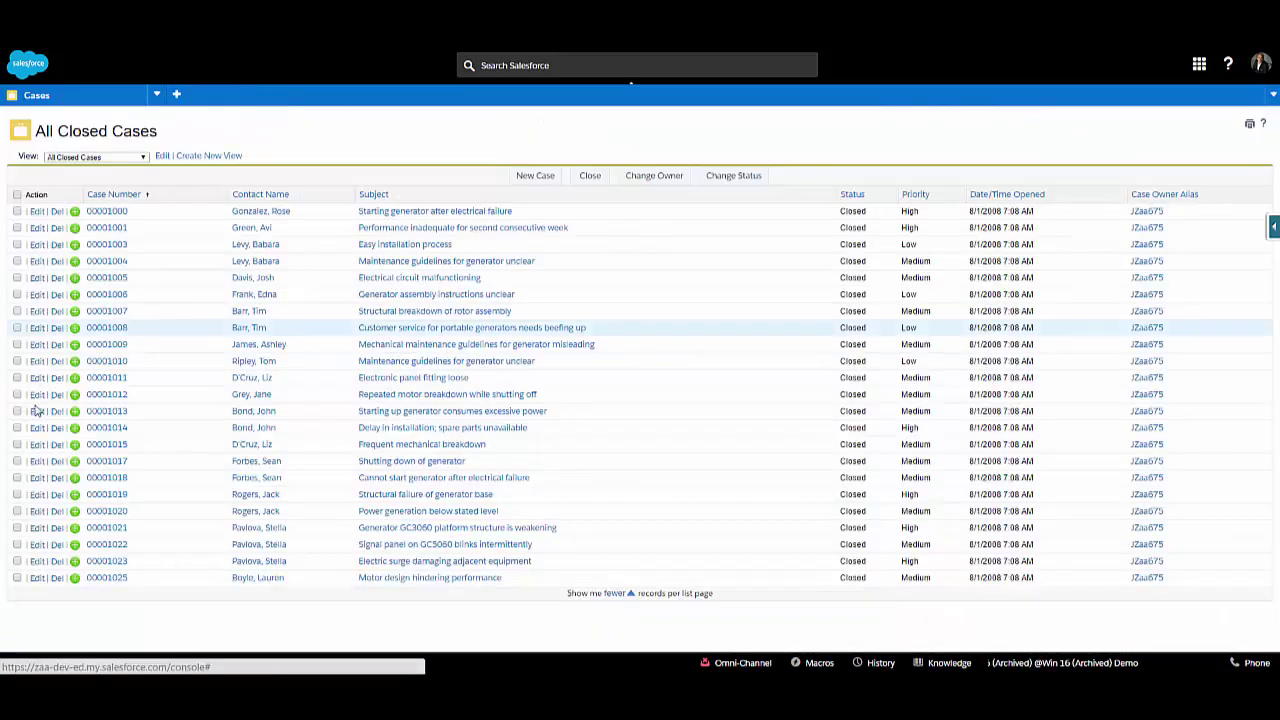
left_click(114, 365)
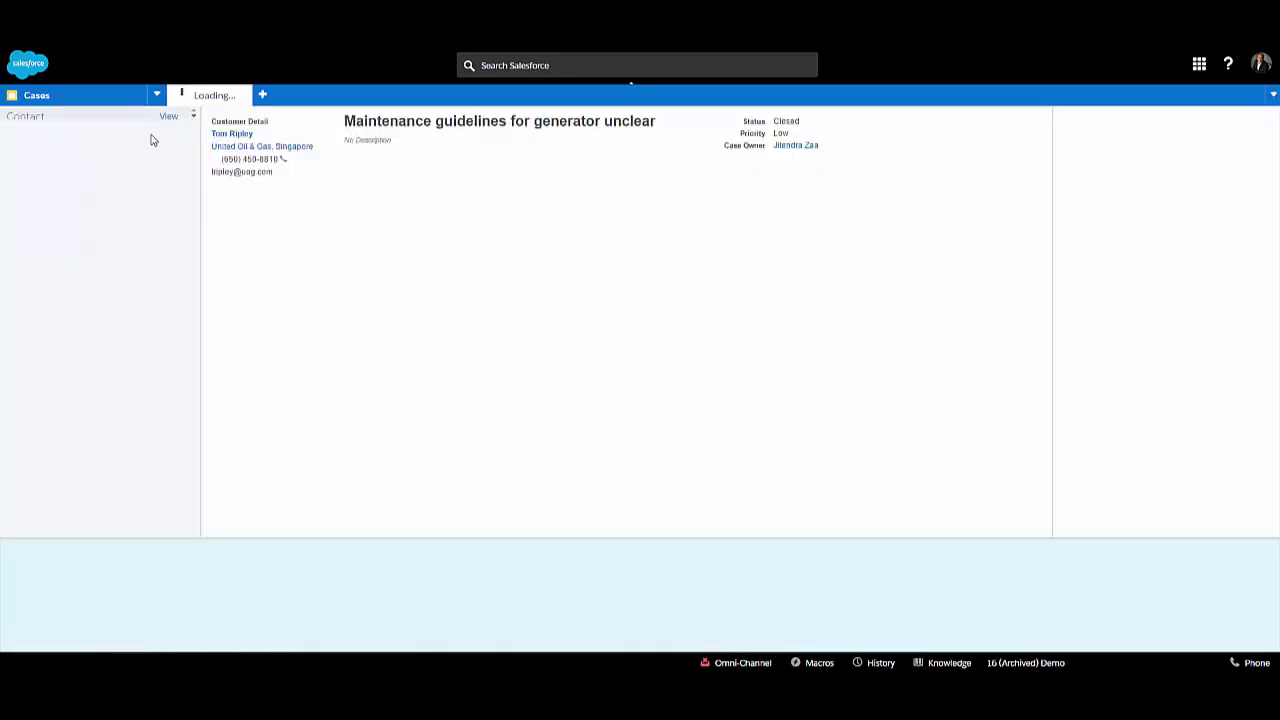
Open the case's linked contact from the Contact sidebar in a subtab
left_click(168, 118)
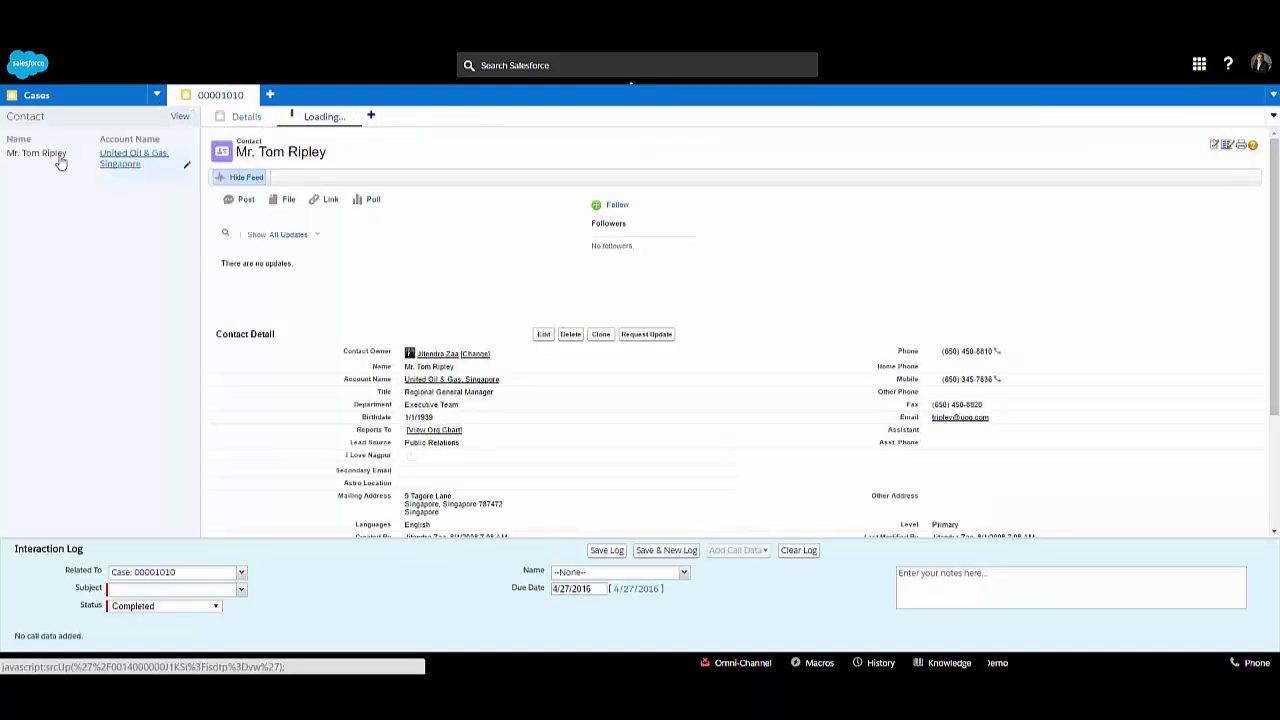
left_click(246, 116)
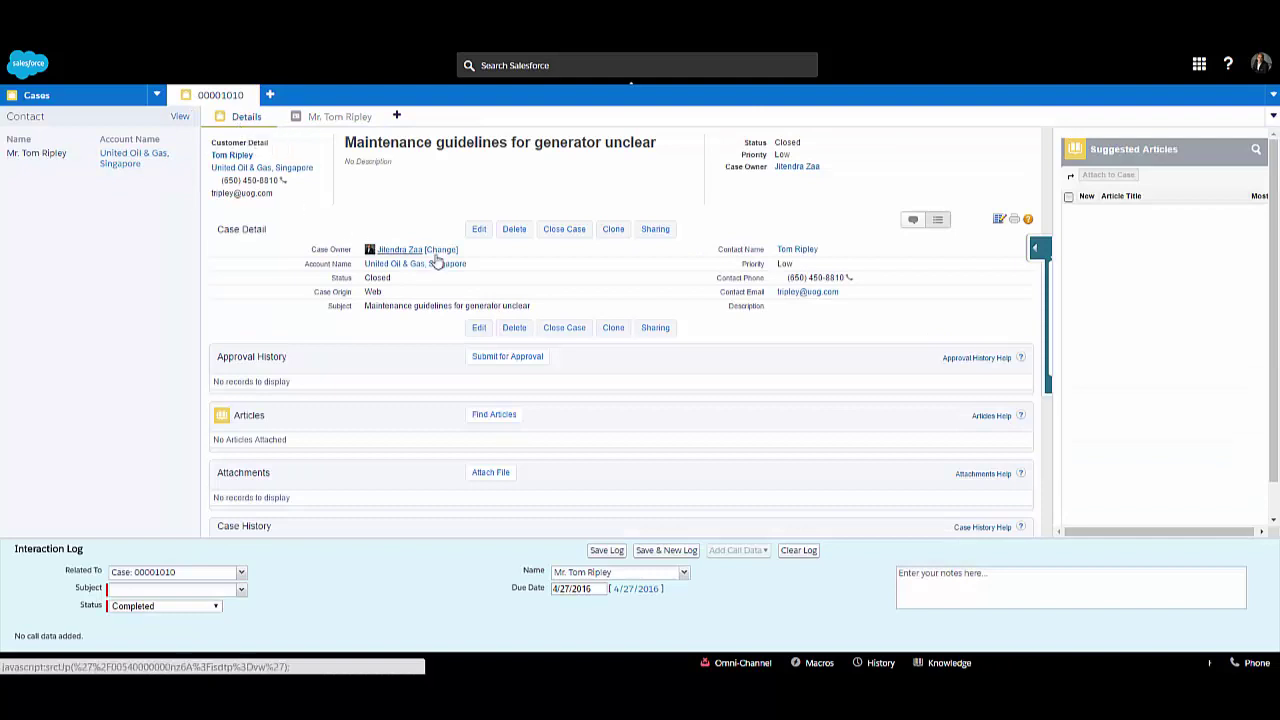
scroll(240, 143, "down", 1)
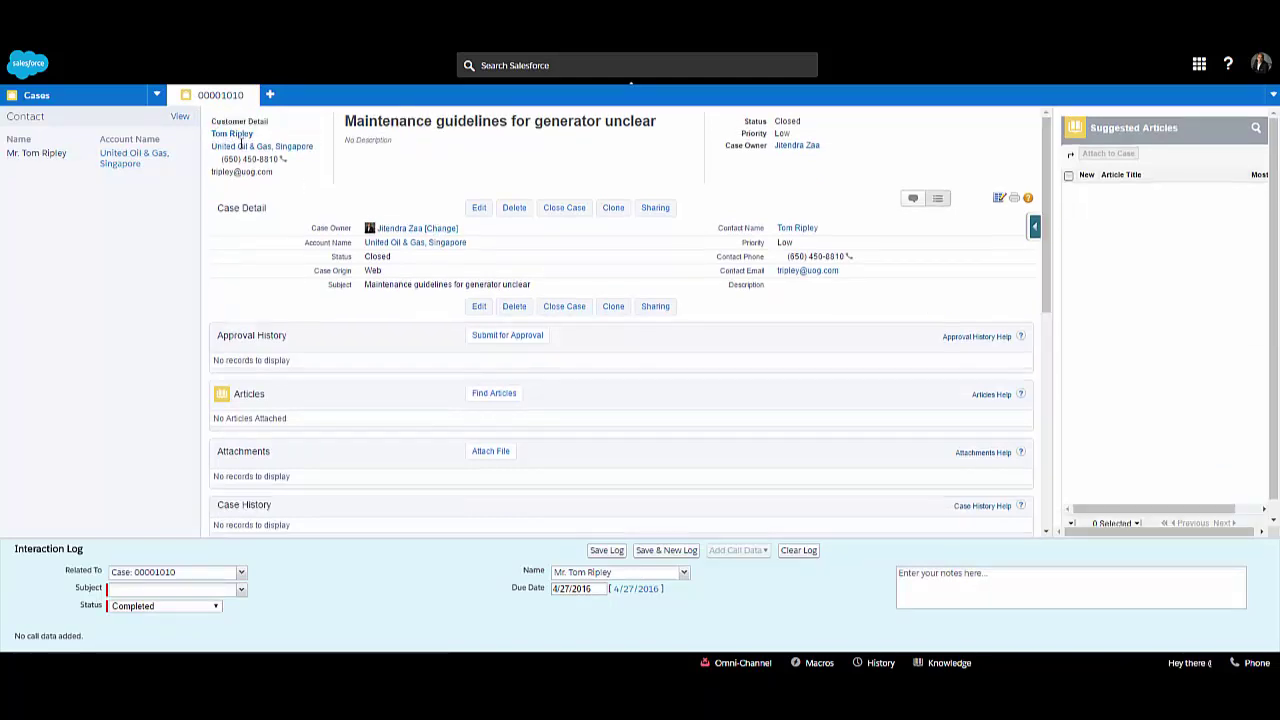
left_click(132, 158)
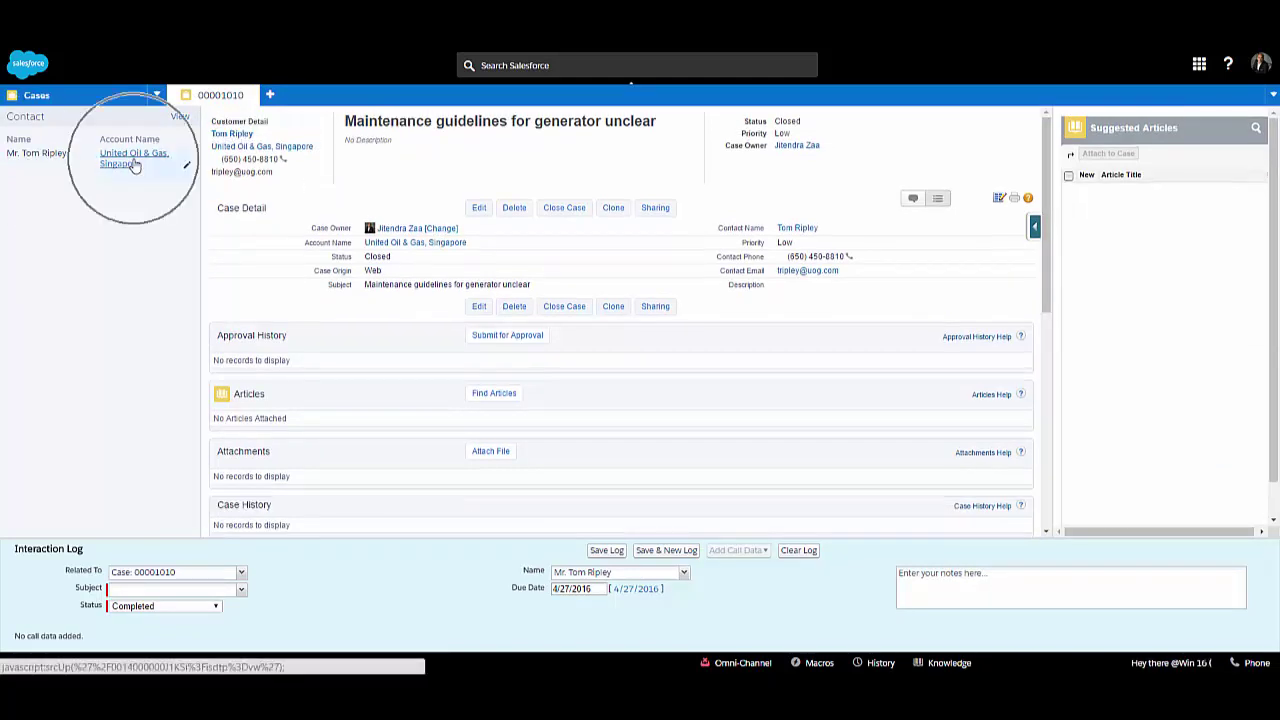
left_click(180, 117)
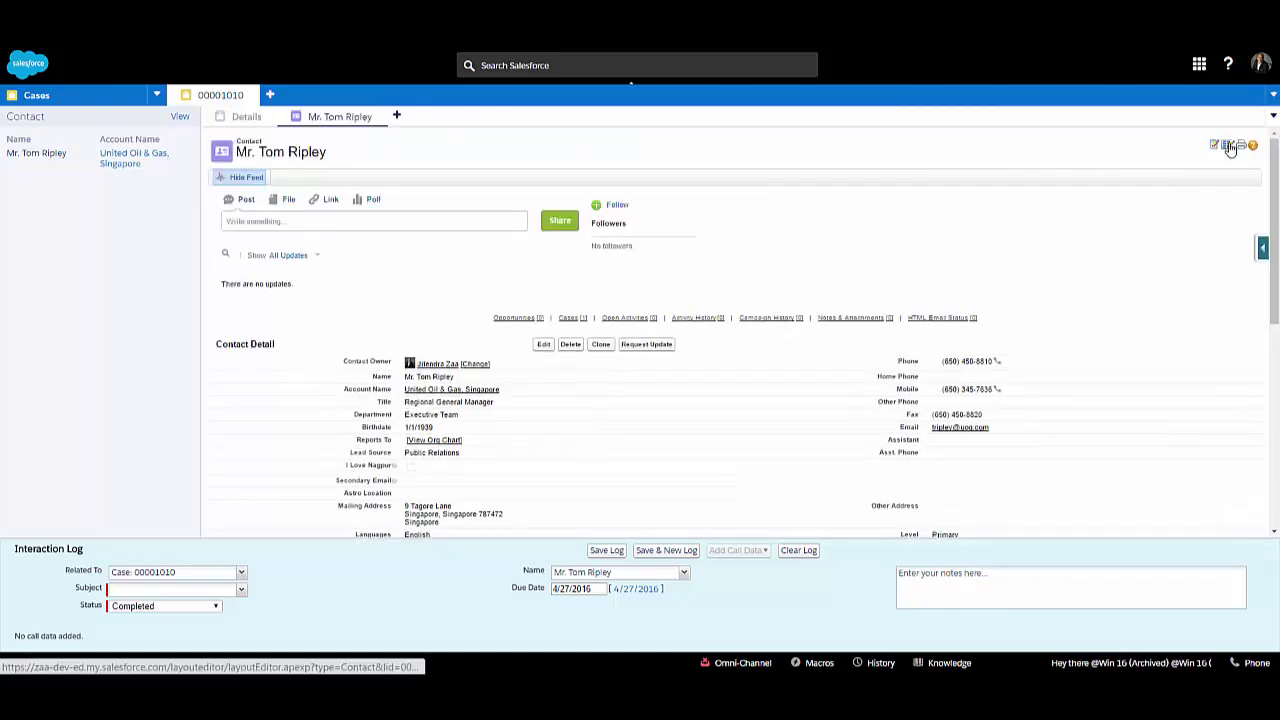
Add Email, Home Phone and Phone to the contact's Mini Page Layout fields
left_click(1230, 147)
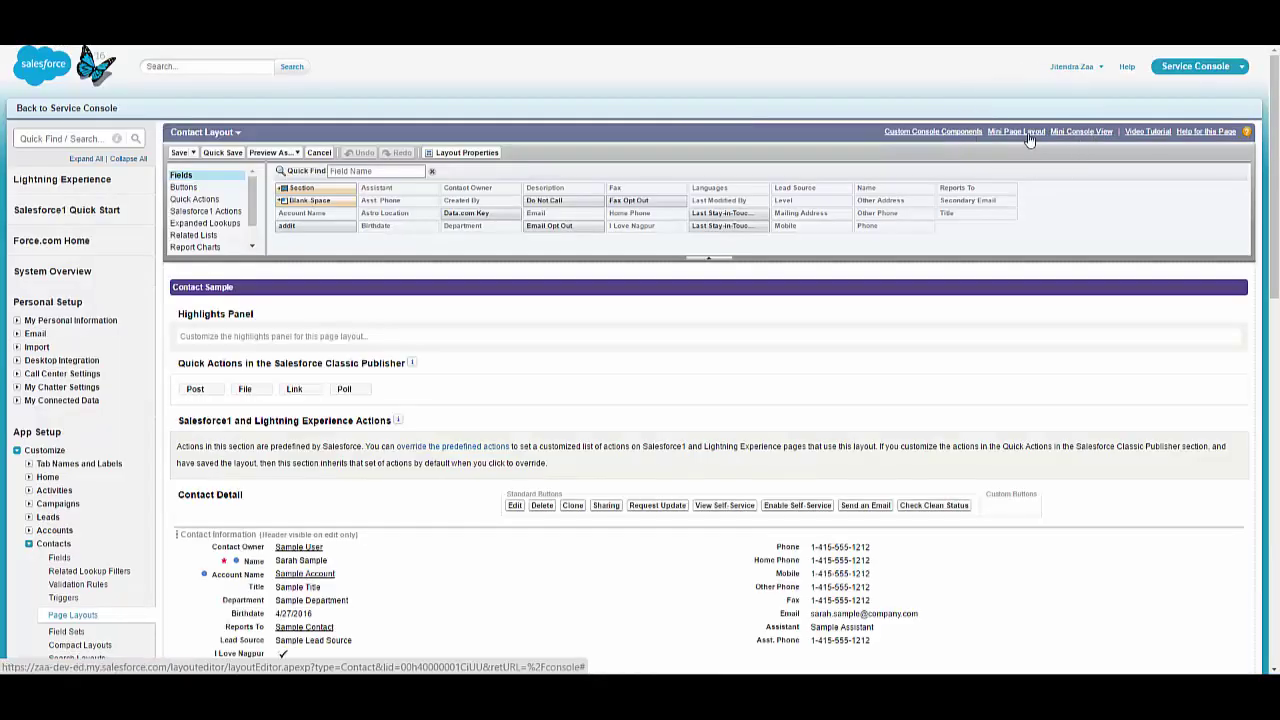
left_click(1027, 136)
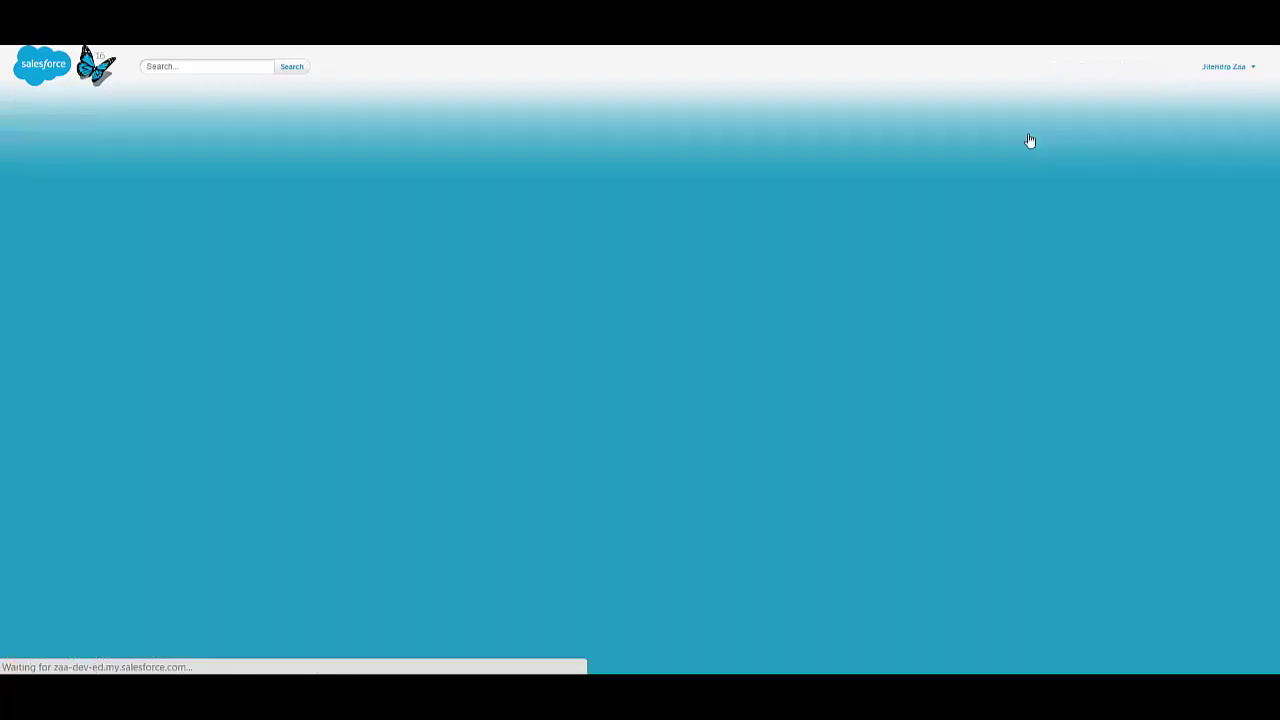
left_click(518, 271)
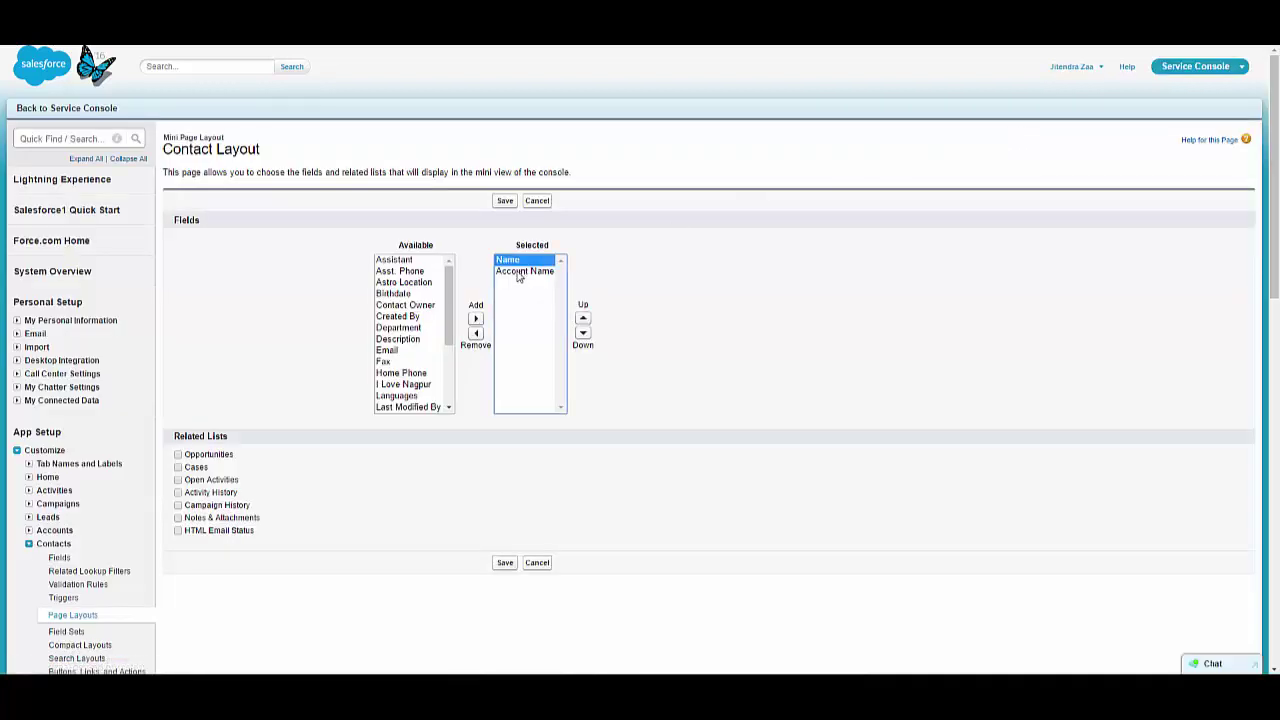
left_click(419, 317)
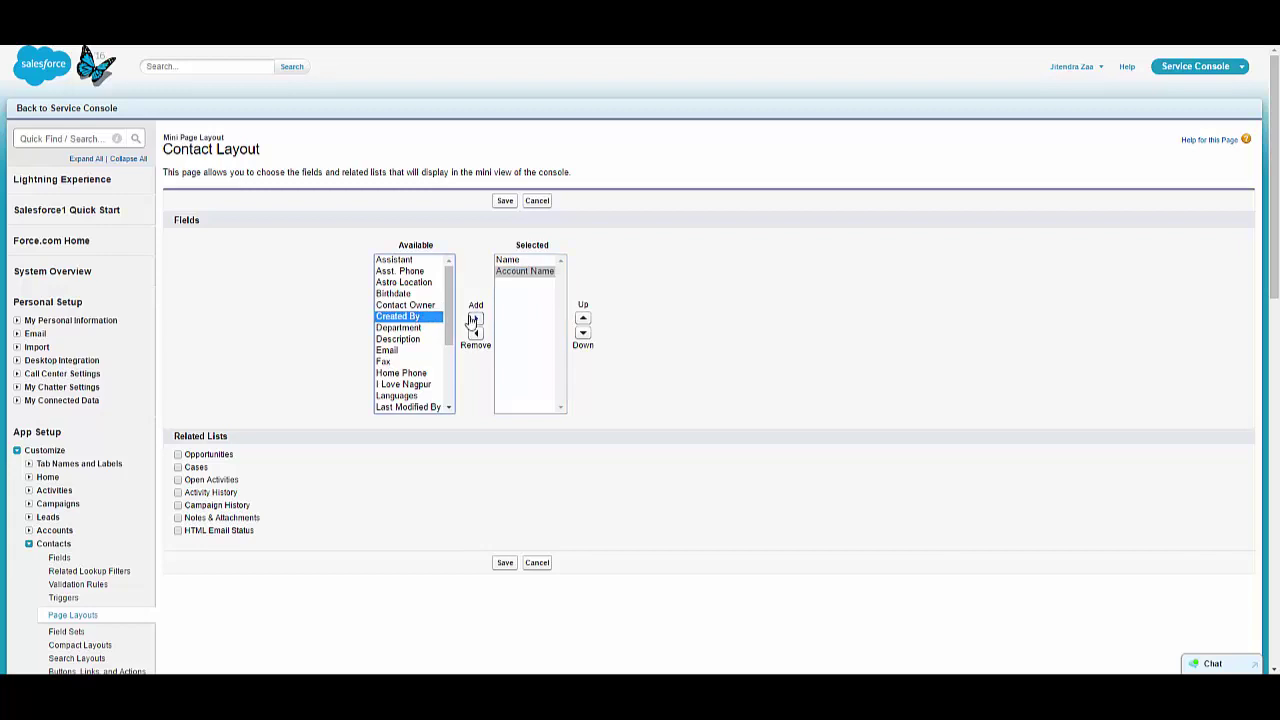
left_click(399, 351)
left_click(475, 318)
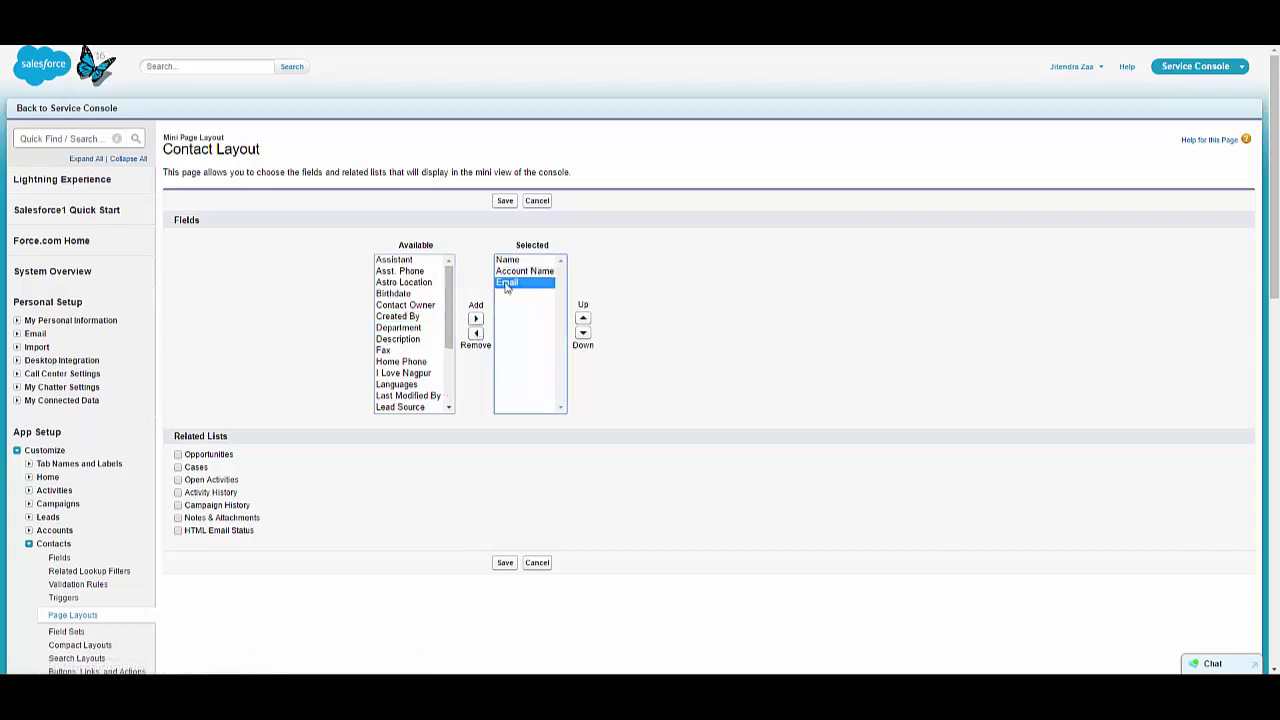
left_click(401, 361)
left_click(475, 318)
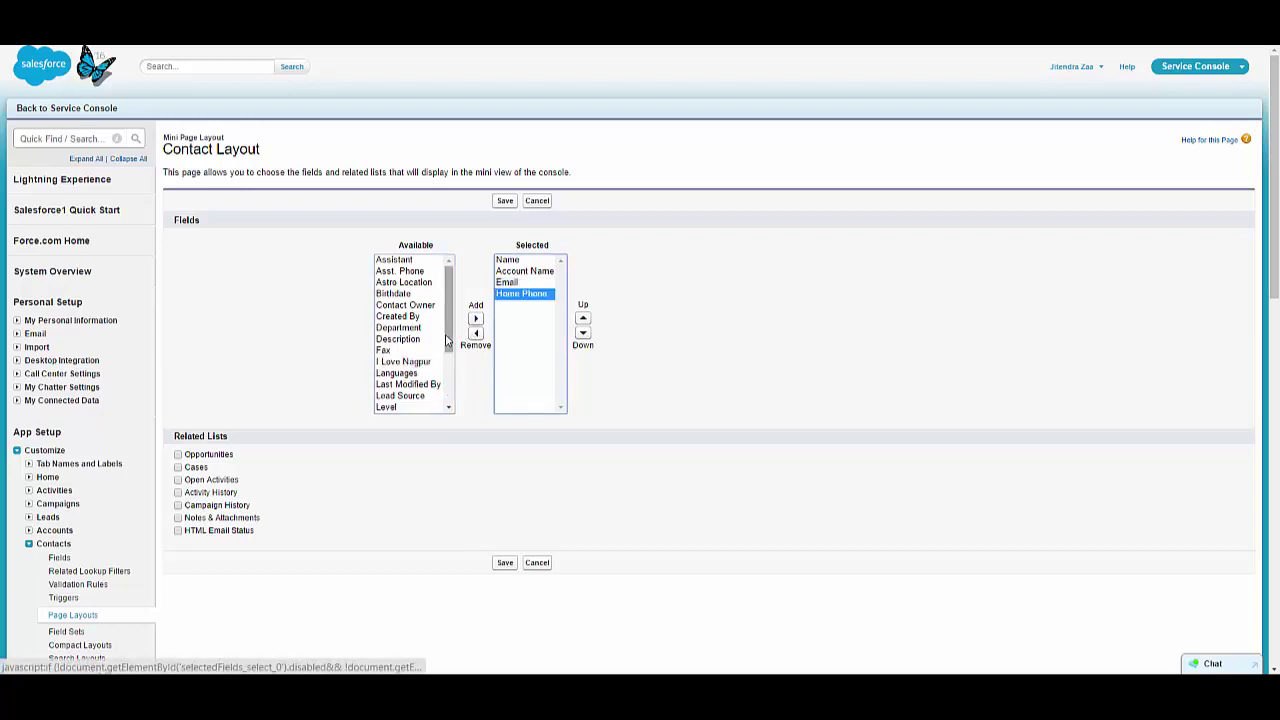
left_click_drag(449, 302, 449, 352)
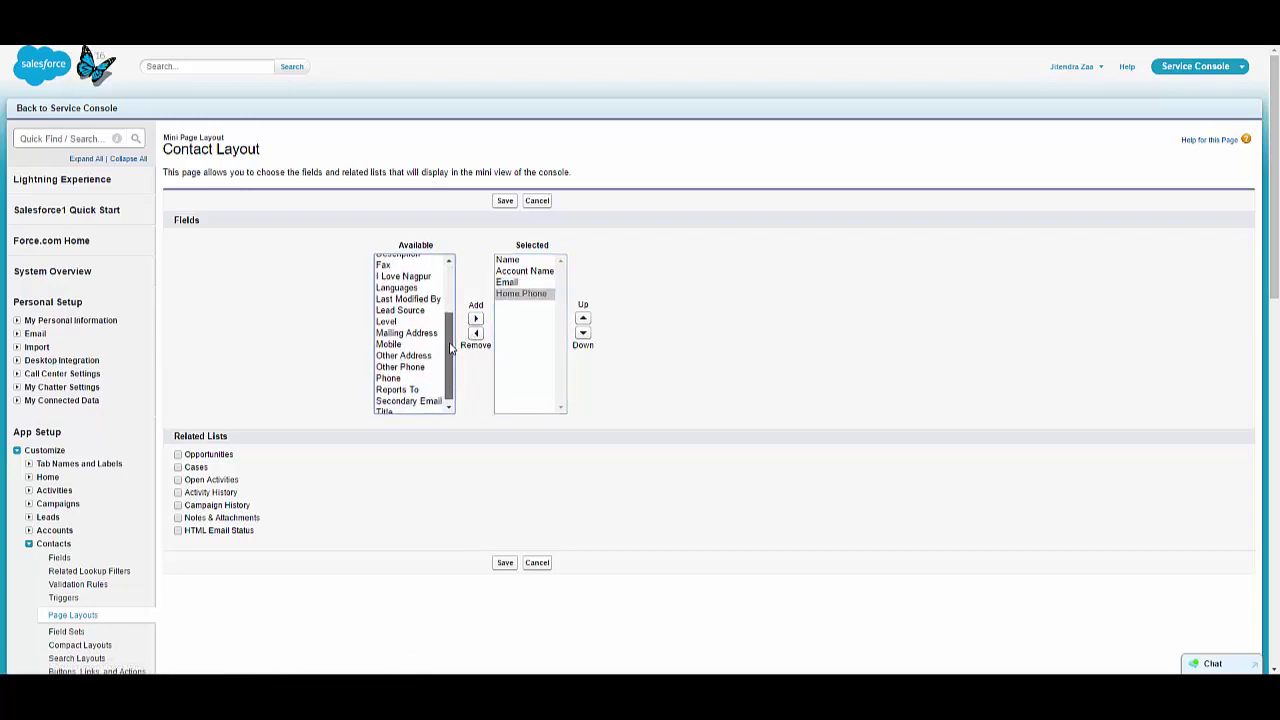
left_click(409, 373)
left_click(475, 318)
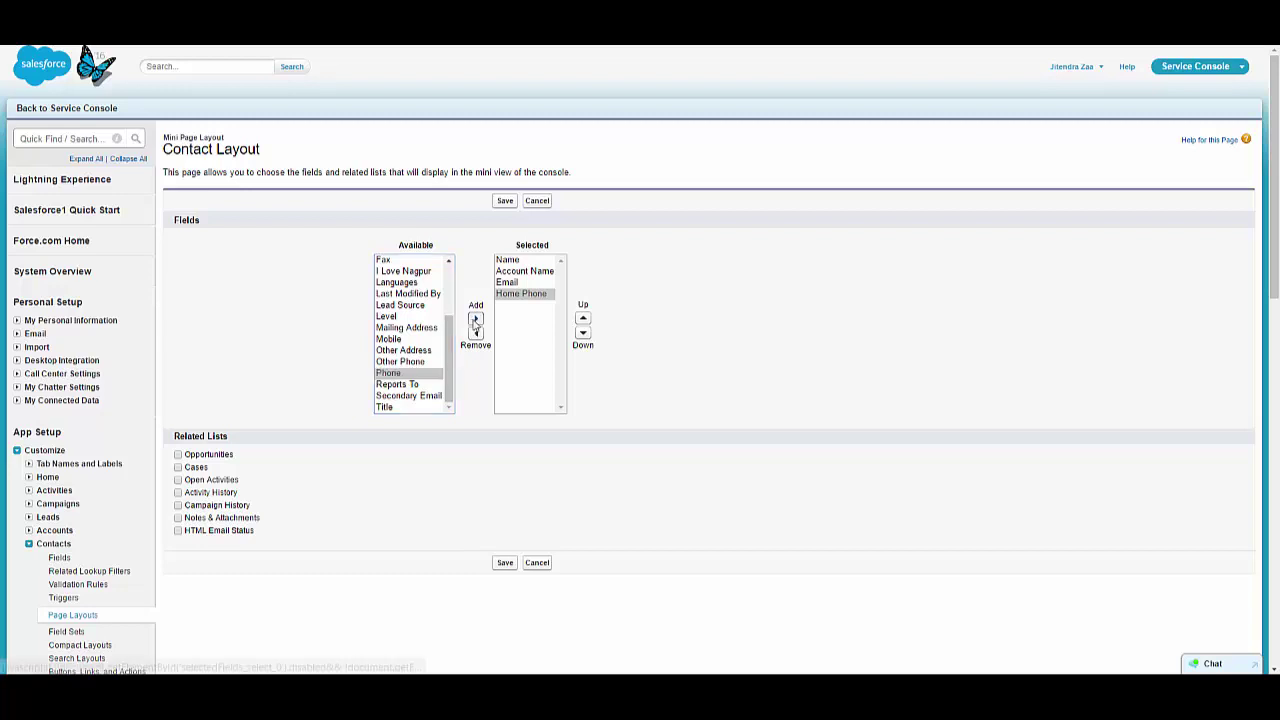
Include the Cases list with its Subject column and the Open Activities list, then save
left_click(178, 467)
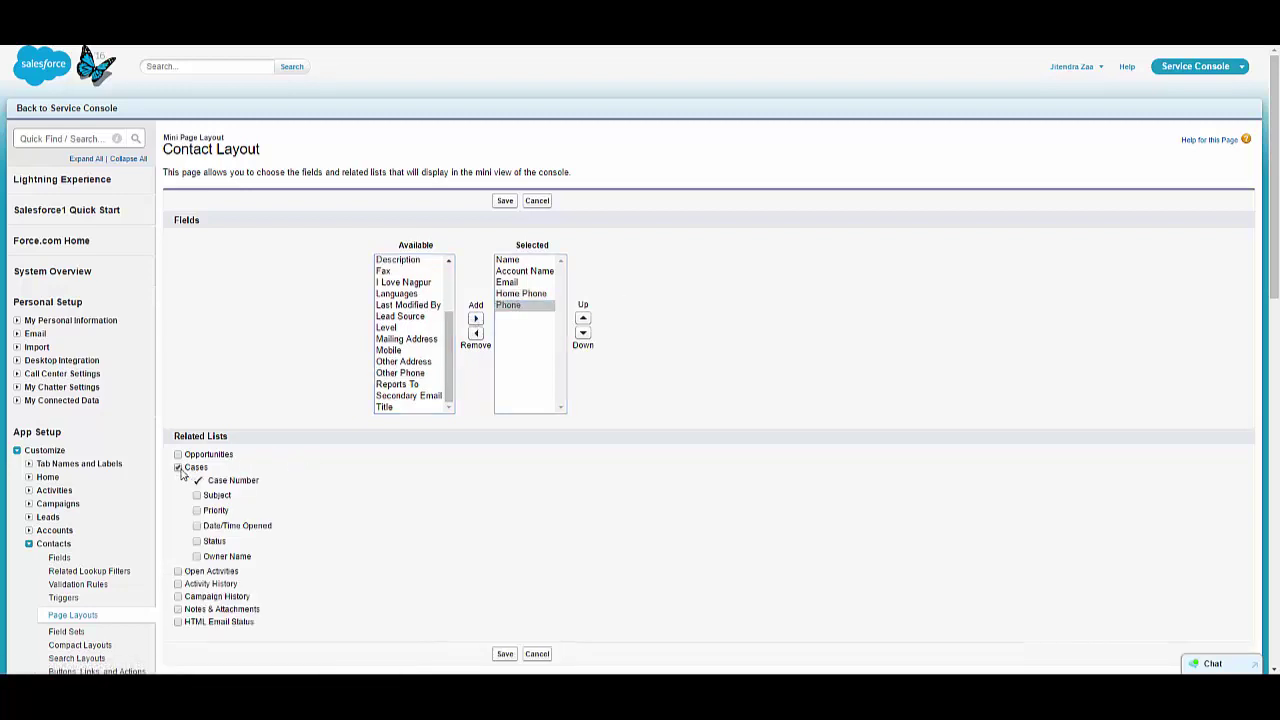
scroll(389, 507, "down", 1)
left_click(198, 428)
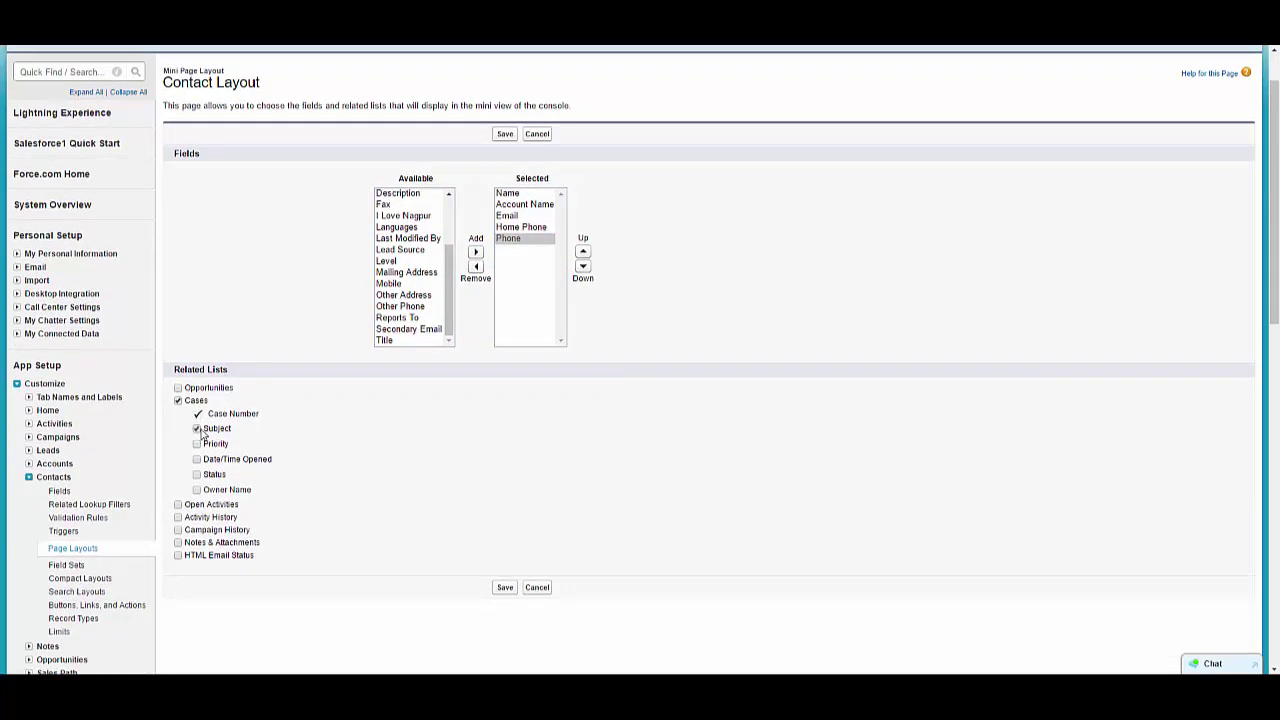
left_click(178, 505)
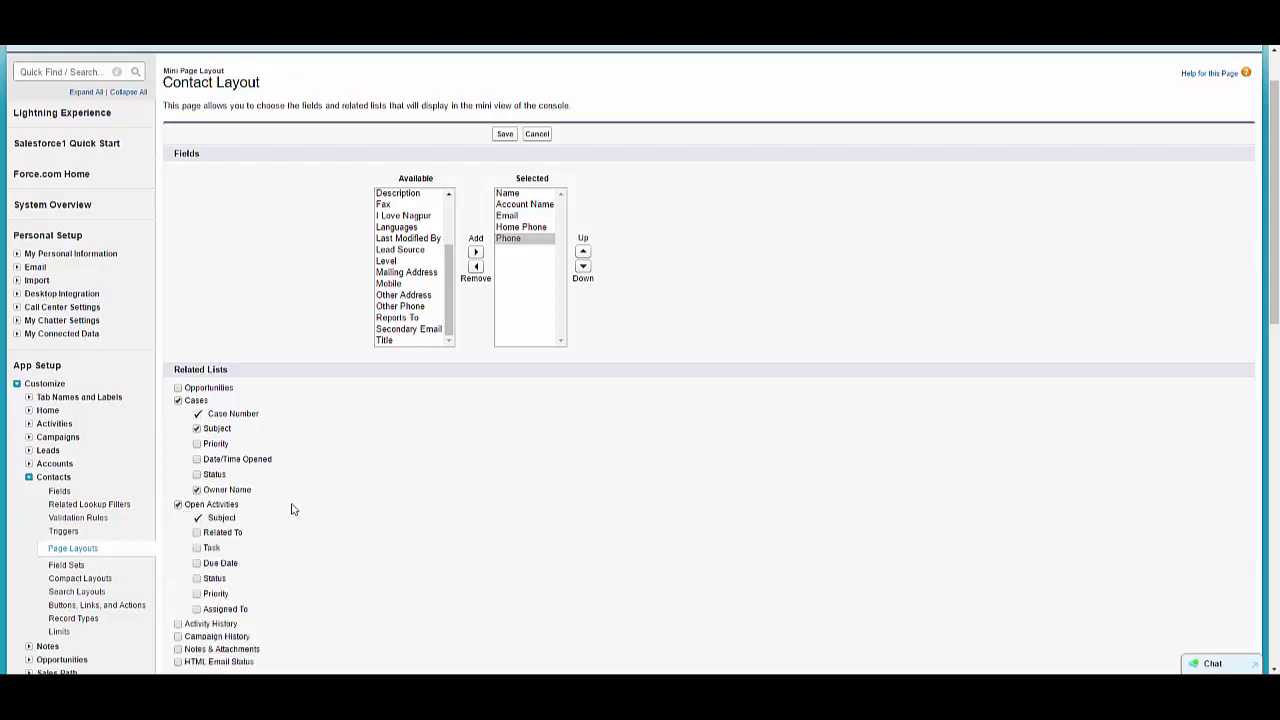
scroll(292, 510, "down", 2)
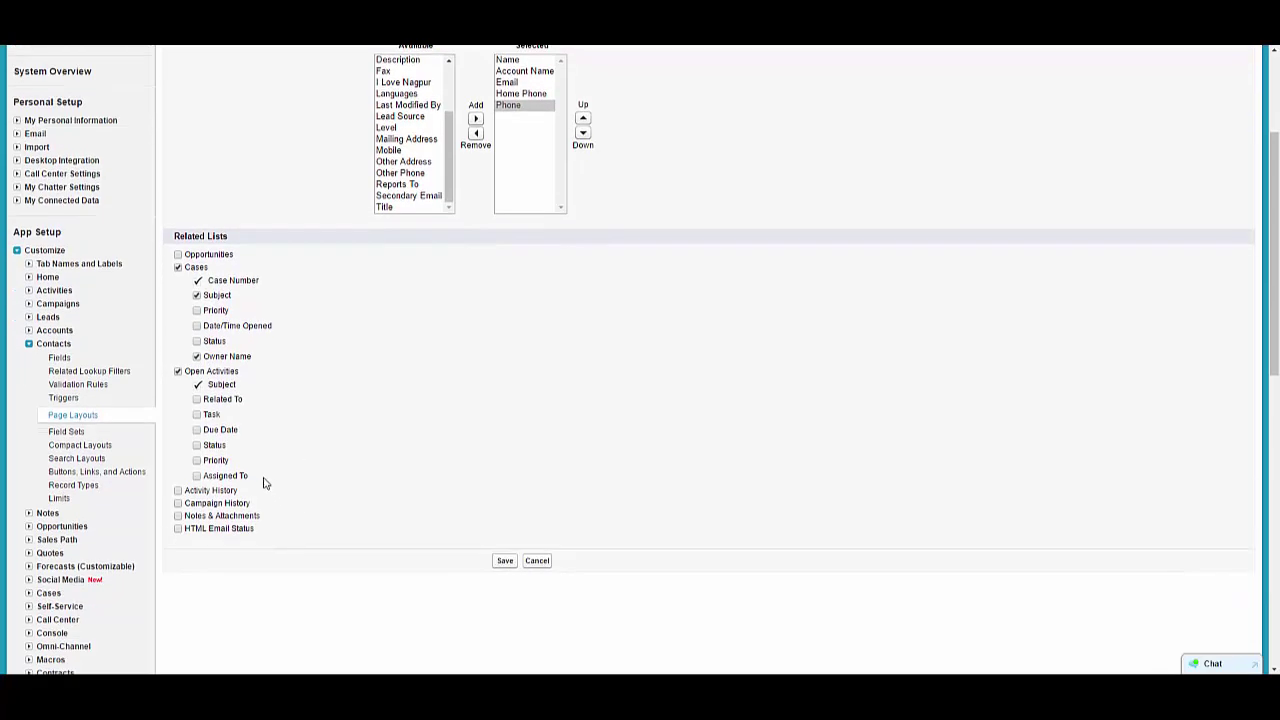
left_click(500, 564)
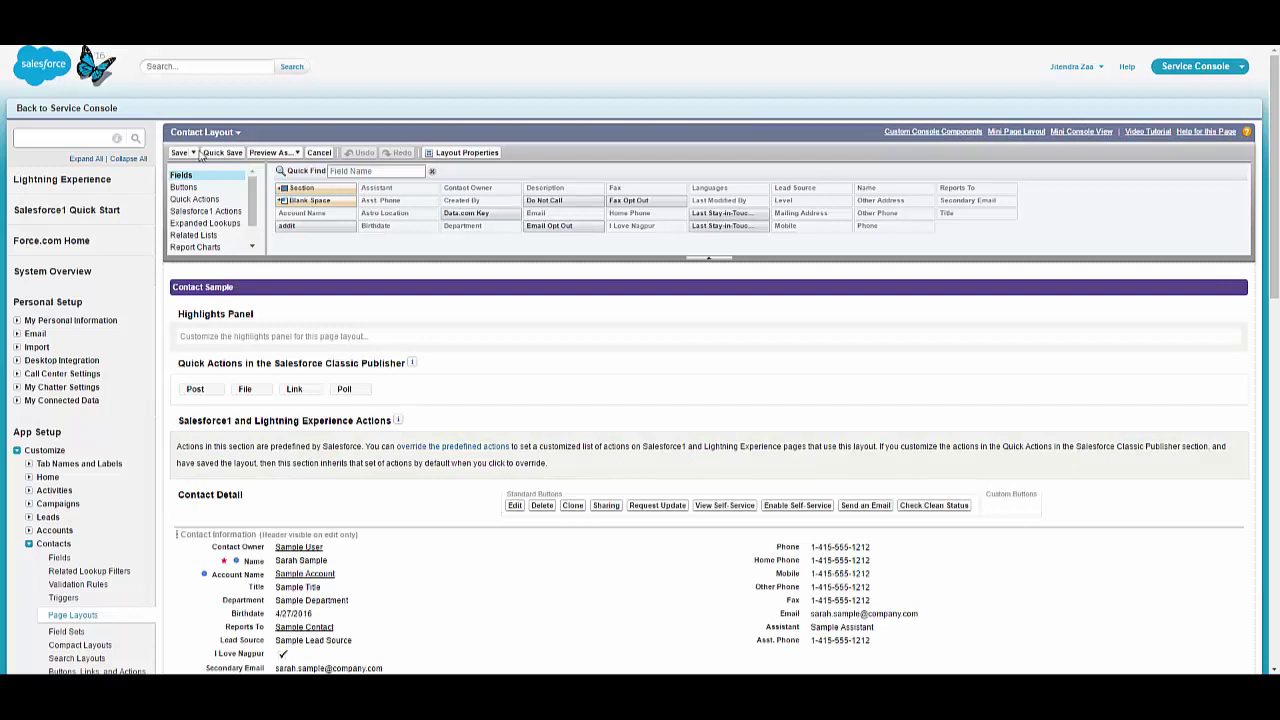
Quick-save the contact layout and close the contact subtab to return to the case
left_click(205, 153)
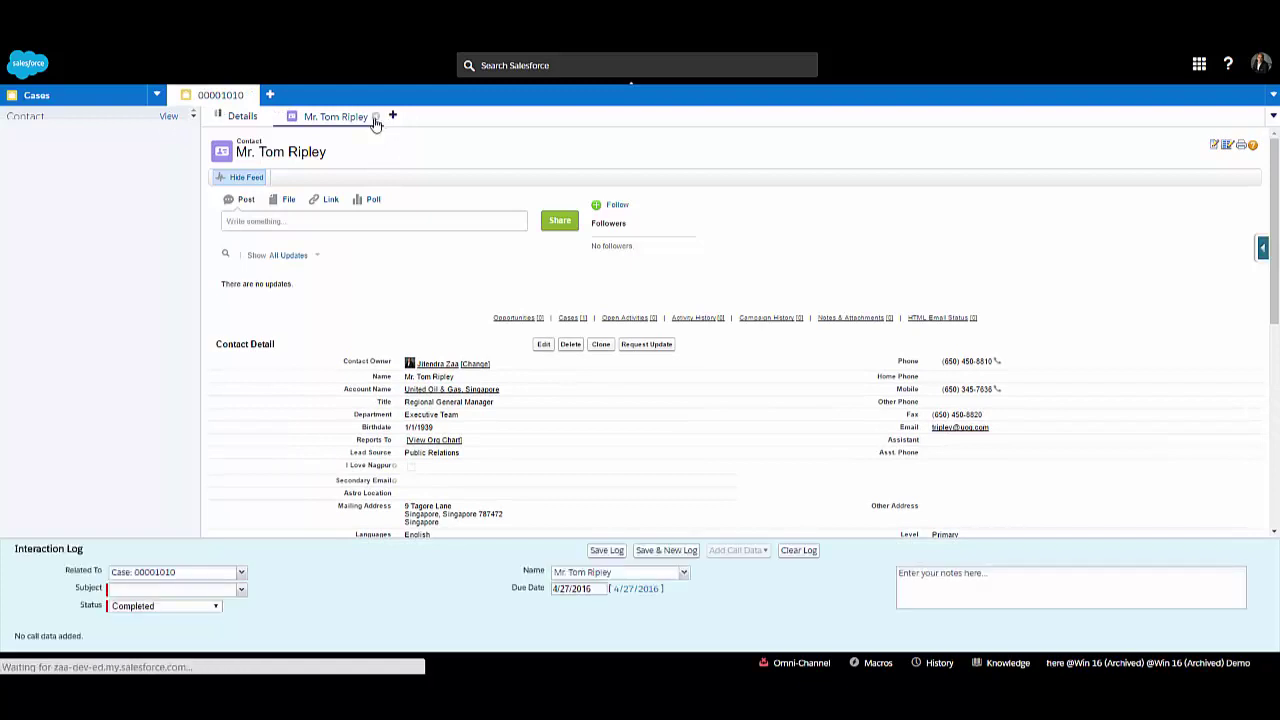
left_click(375, 117)
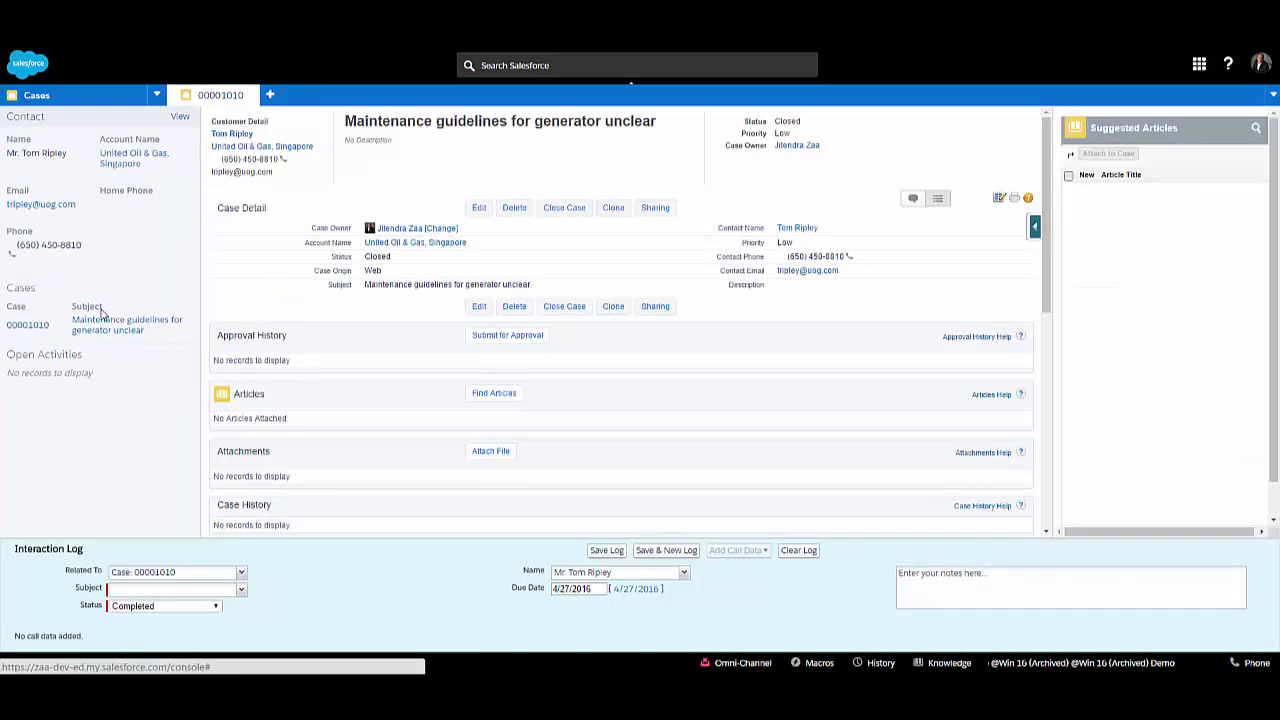
left_click_drag(93, 373, 20, 373)
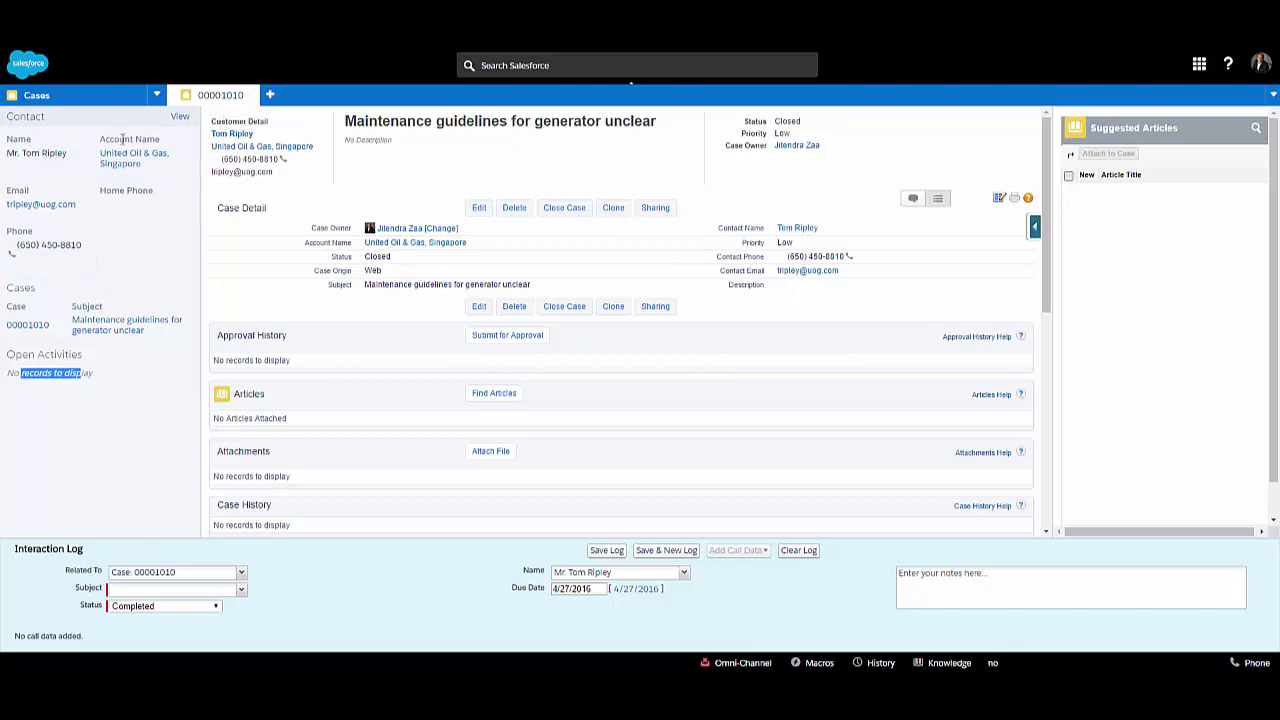
left_click(100, 435)
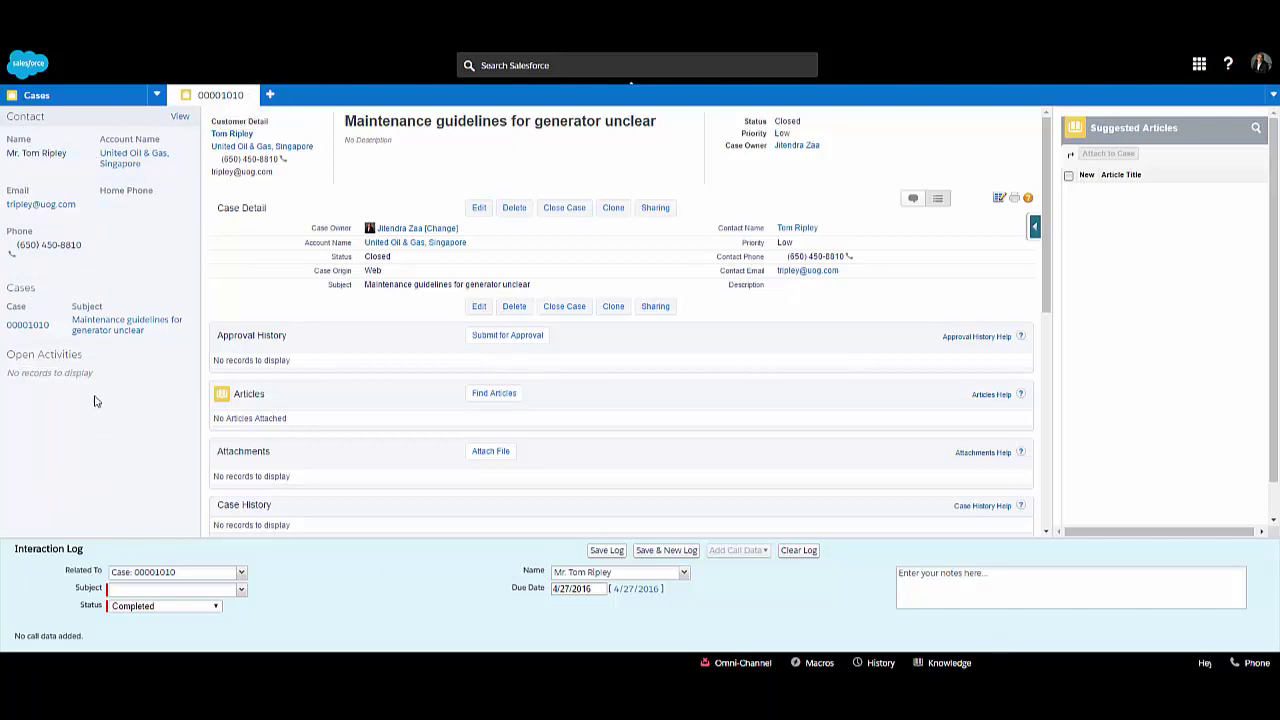
Review the case's updated contact sidebar and its Suggested Articles list
mouse_move(97, 340)
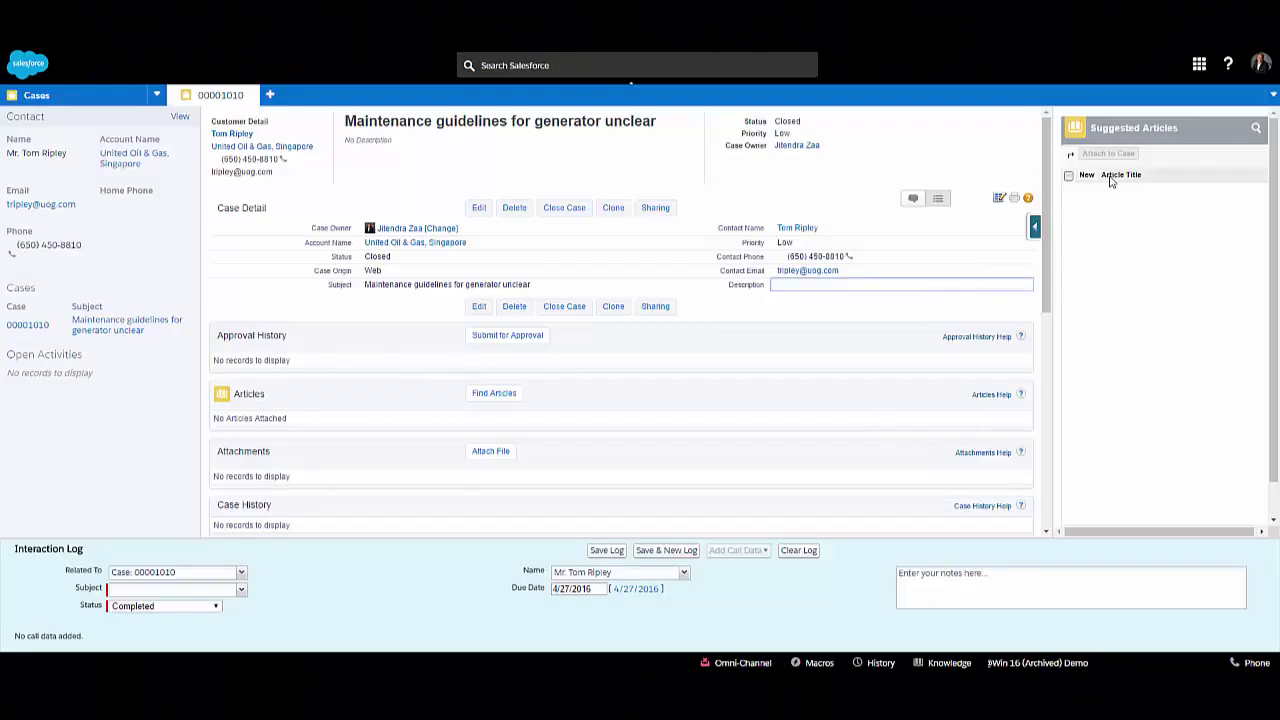
left_click(1188, 256)
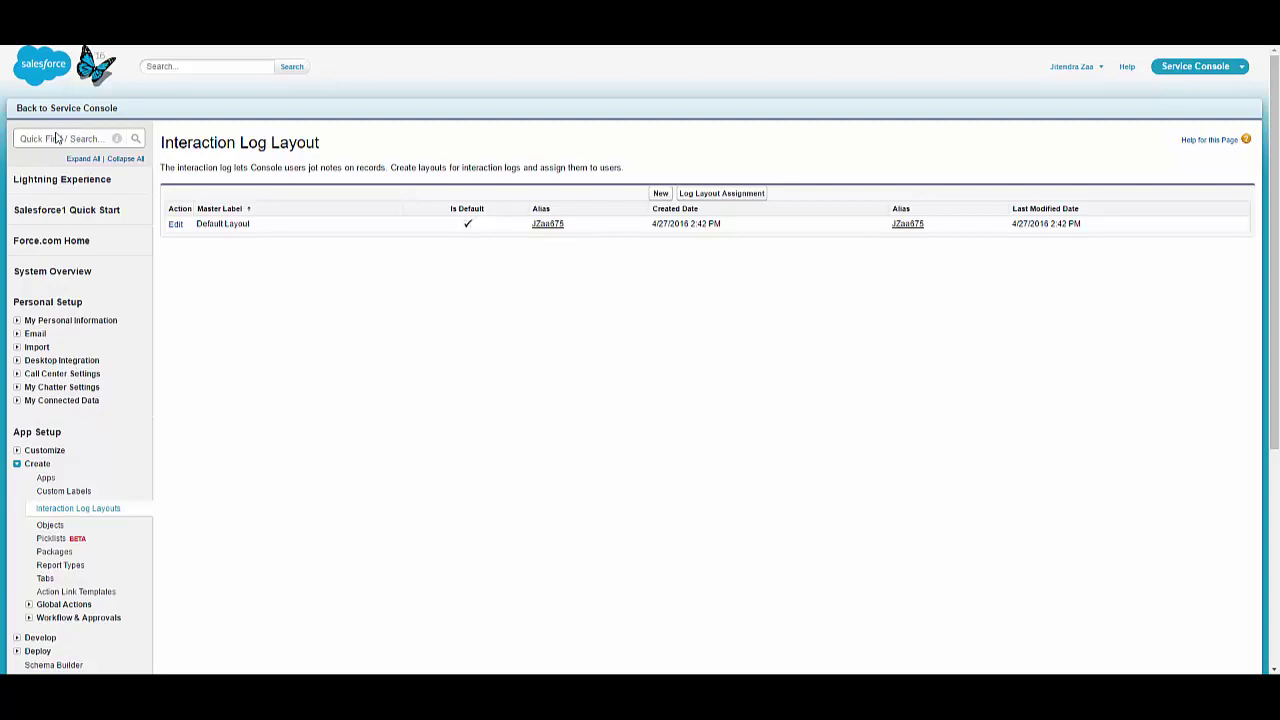
left_click(57, 139)
Find Knowledge Settings via Quick Find 'know', edit them, and uncheck Auto-complete keyword search
type("know")
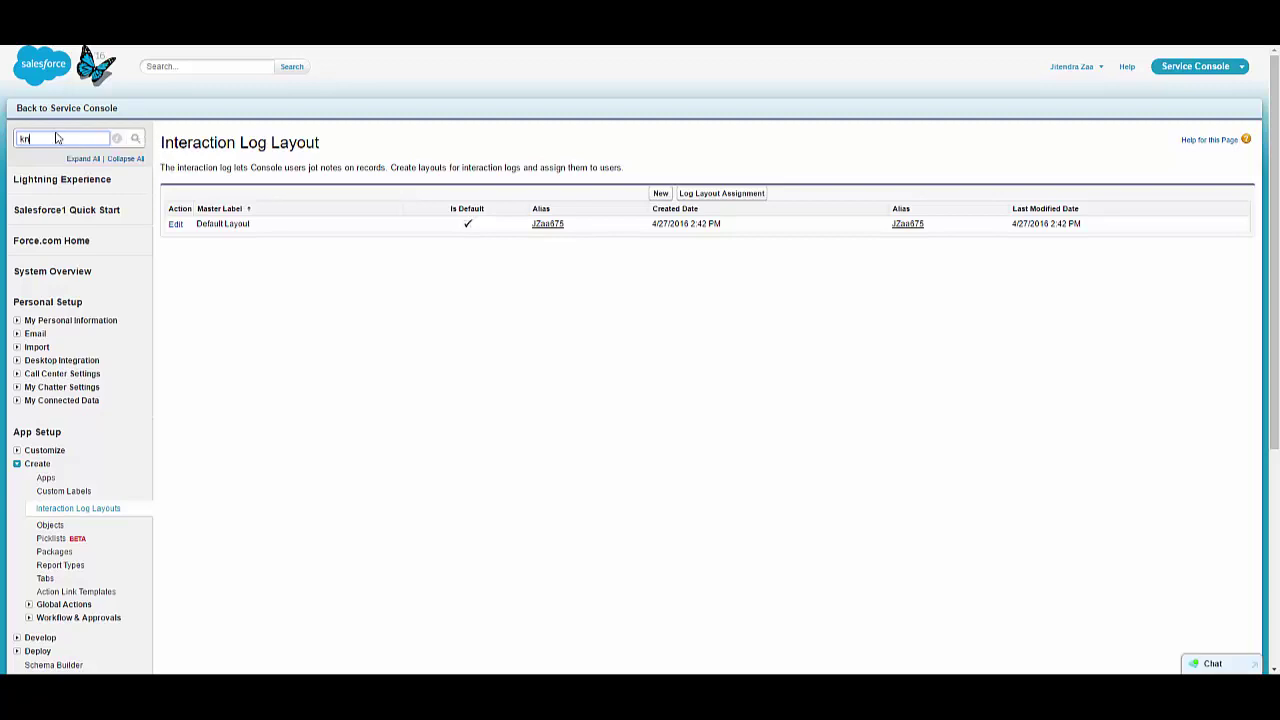
left_click(84, 251)
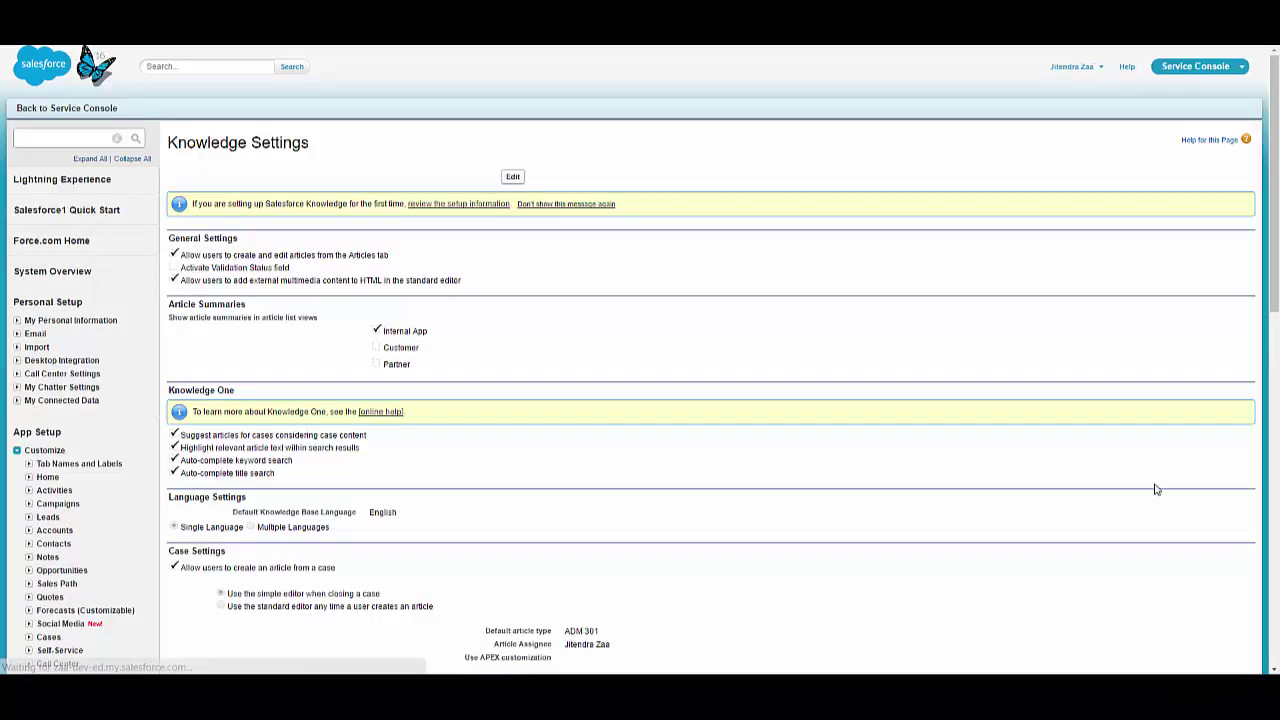
left_click(515, 177)
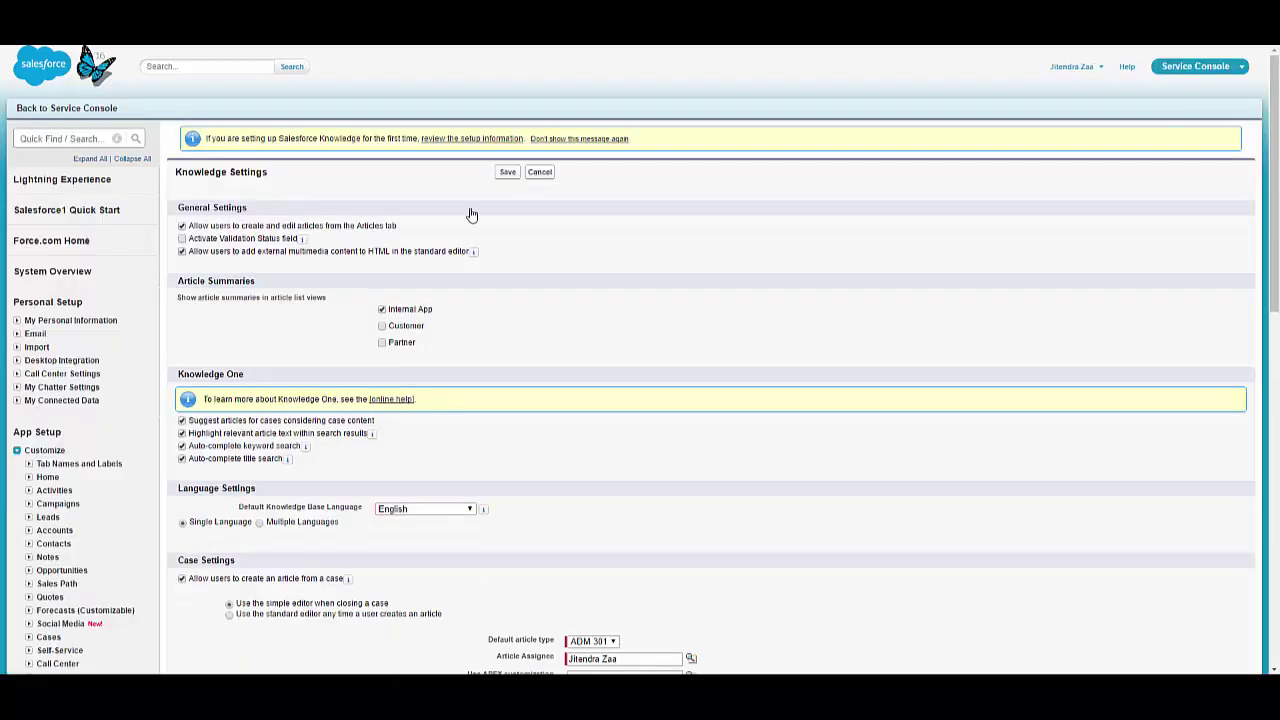
left_click_drag(192, 371, 179, 372)
left_click_drag(356, 422, 272, 440)
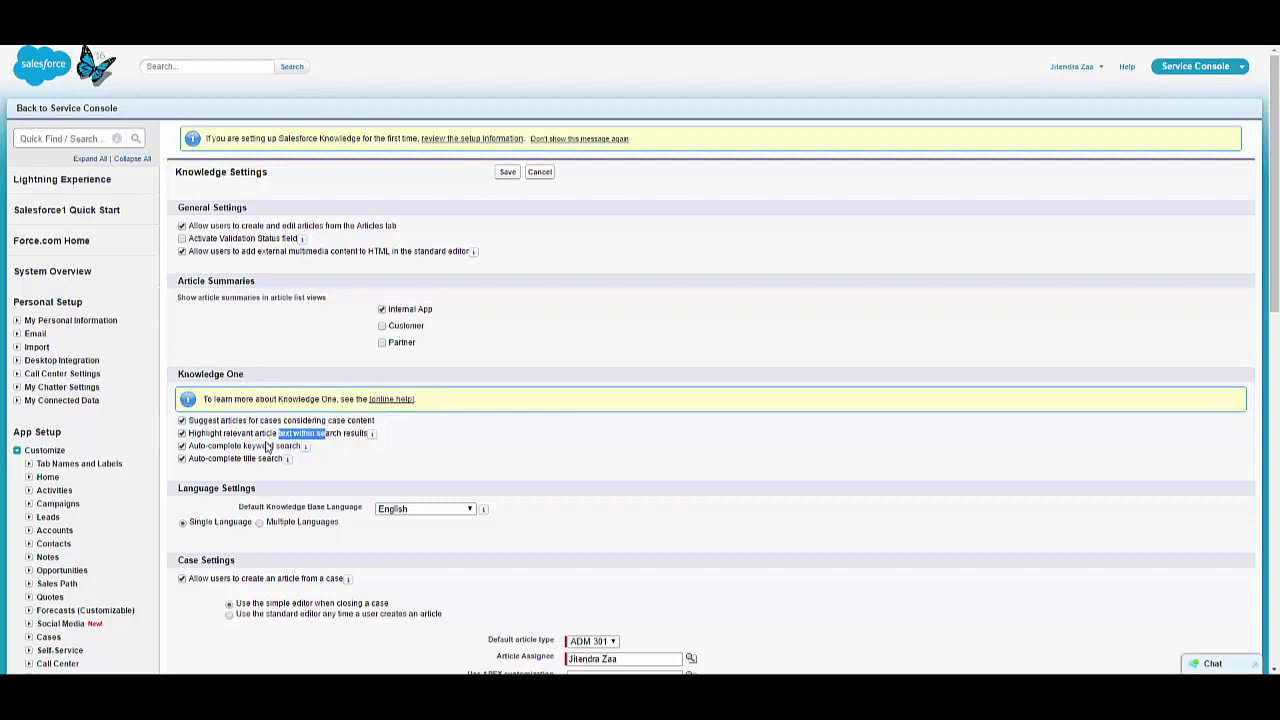
left_click(266, 446)
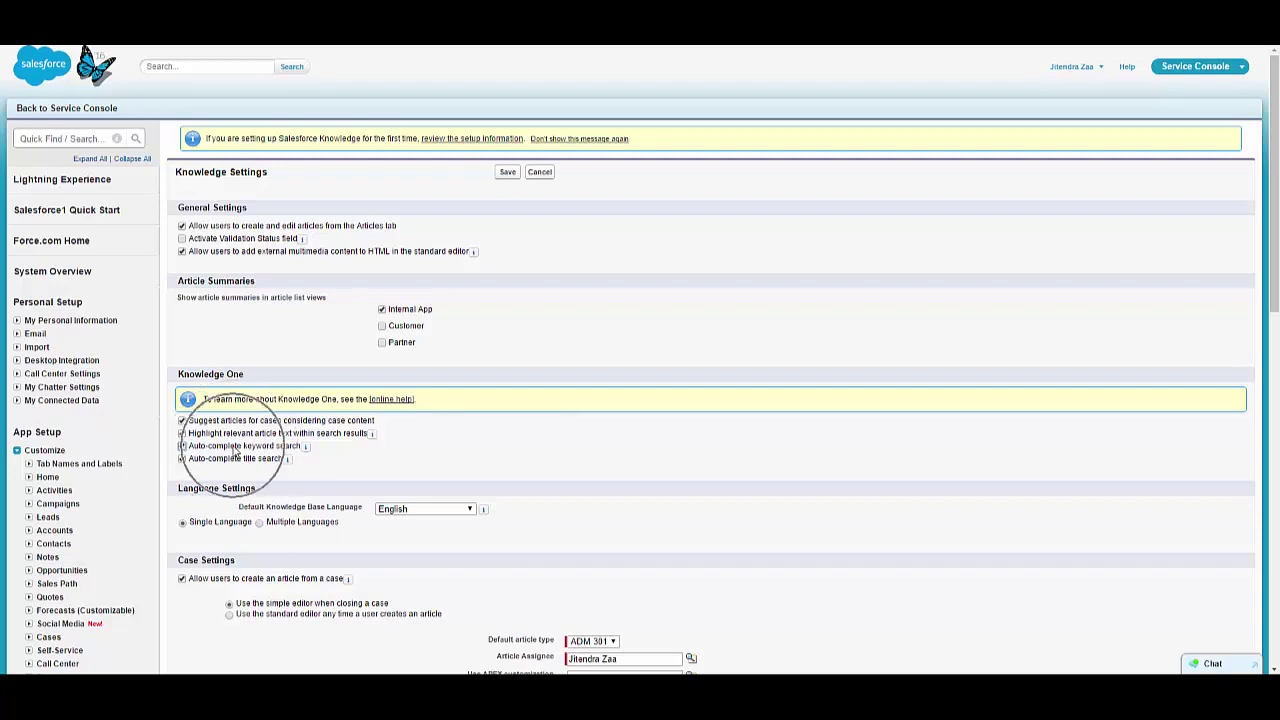
Save the Knowledge settings and reopen the Case Feed Layout editor from the case
left_click(508, 173)
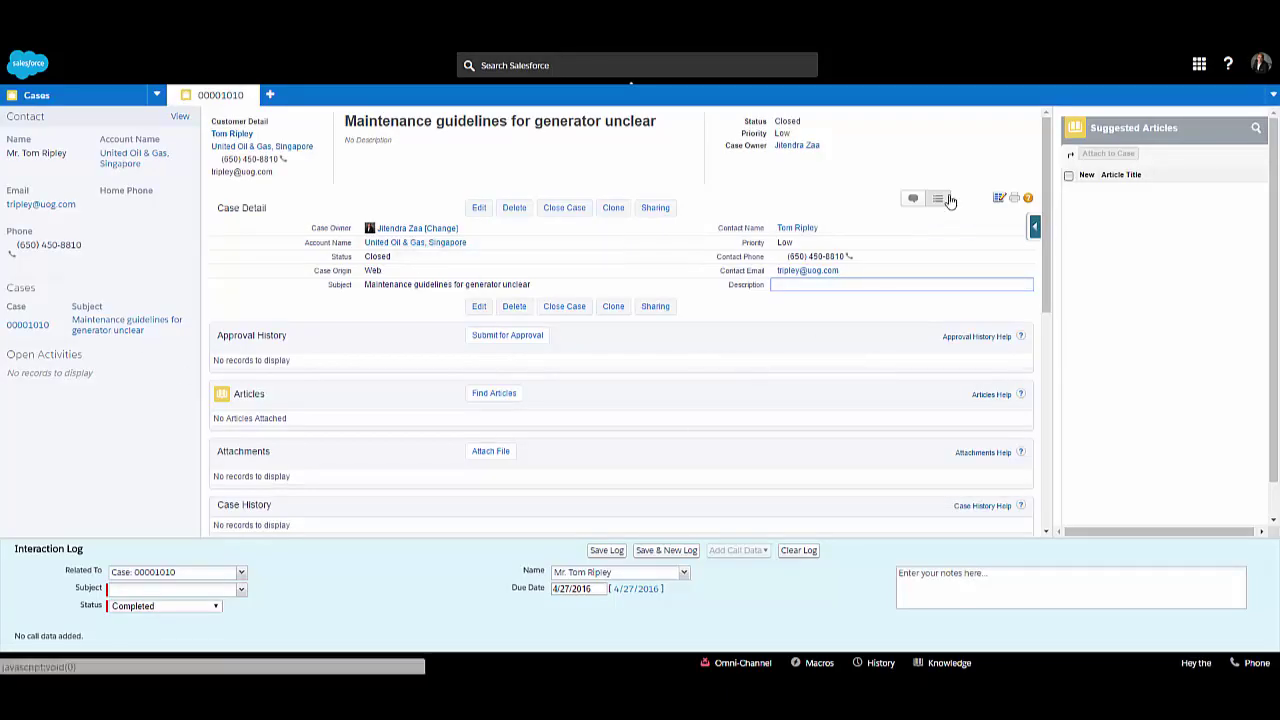
left_click(1004, 204)
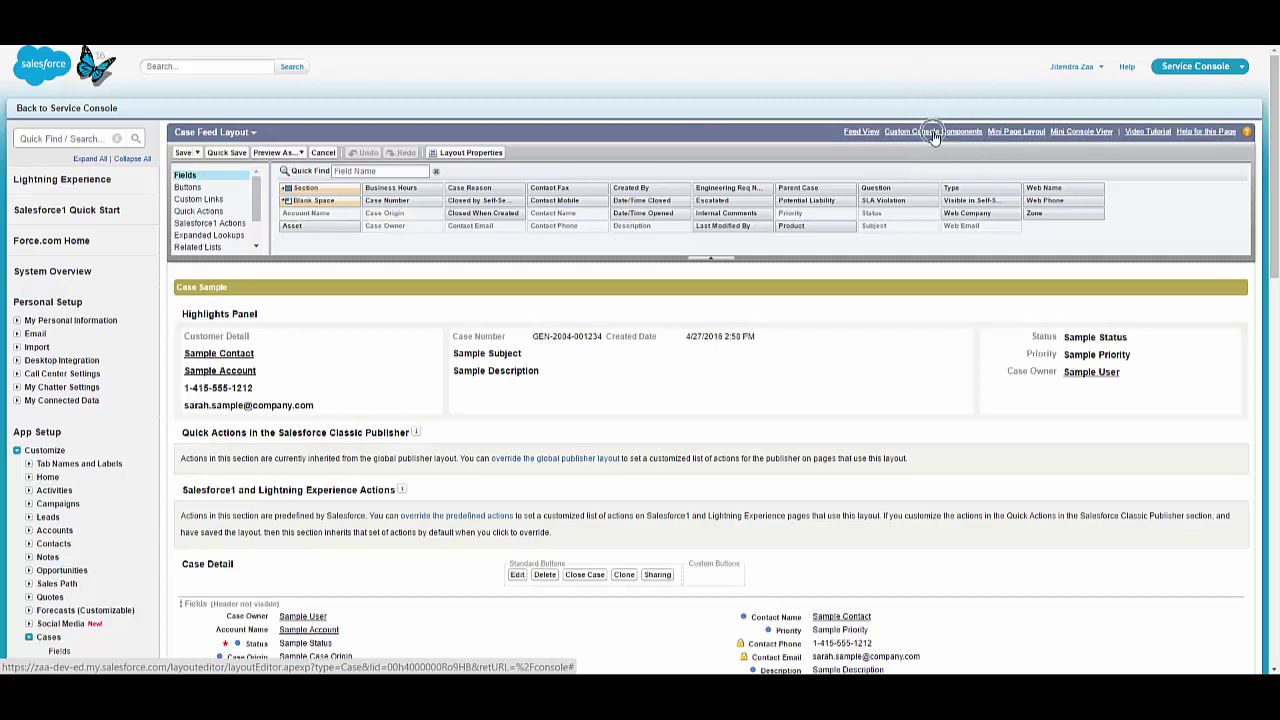
Review the Custom Console Components' Interaction Log and Knowledge Sidebar settings, then cancel without saving
left_click(933, 137)
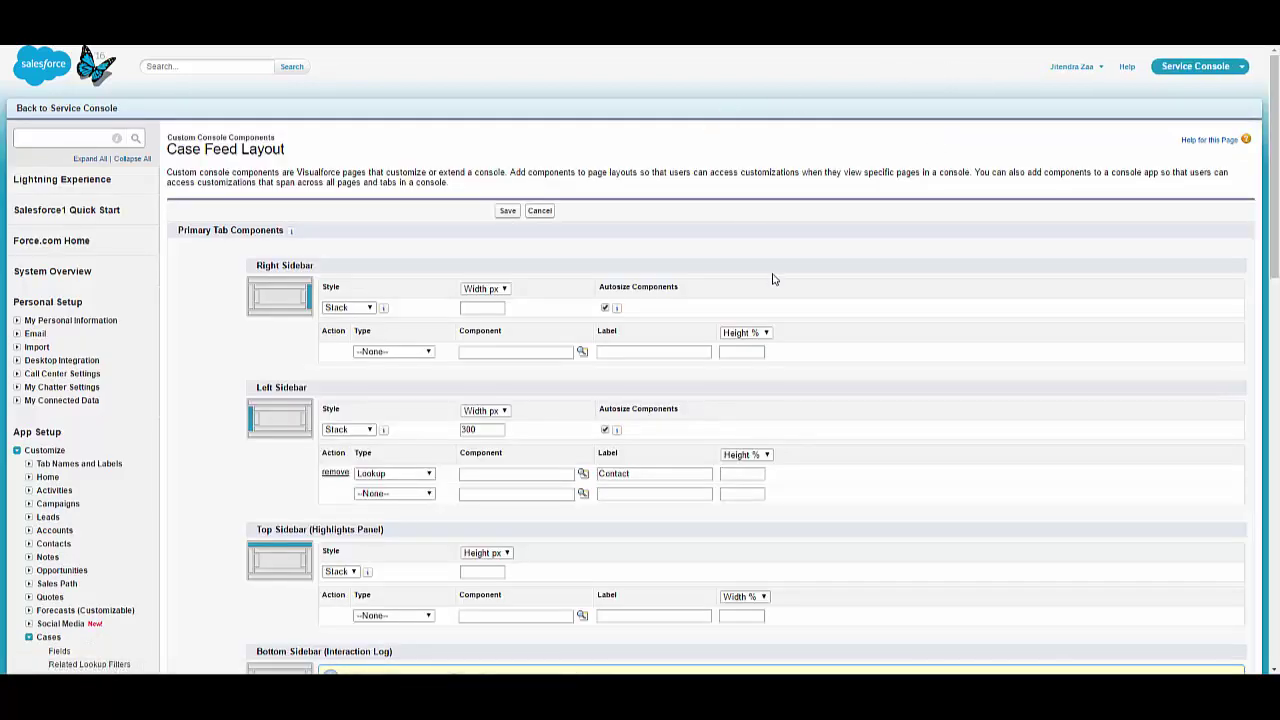
scroll(772, 279, "down", 5)
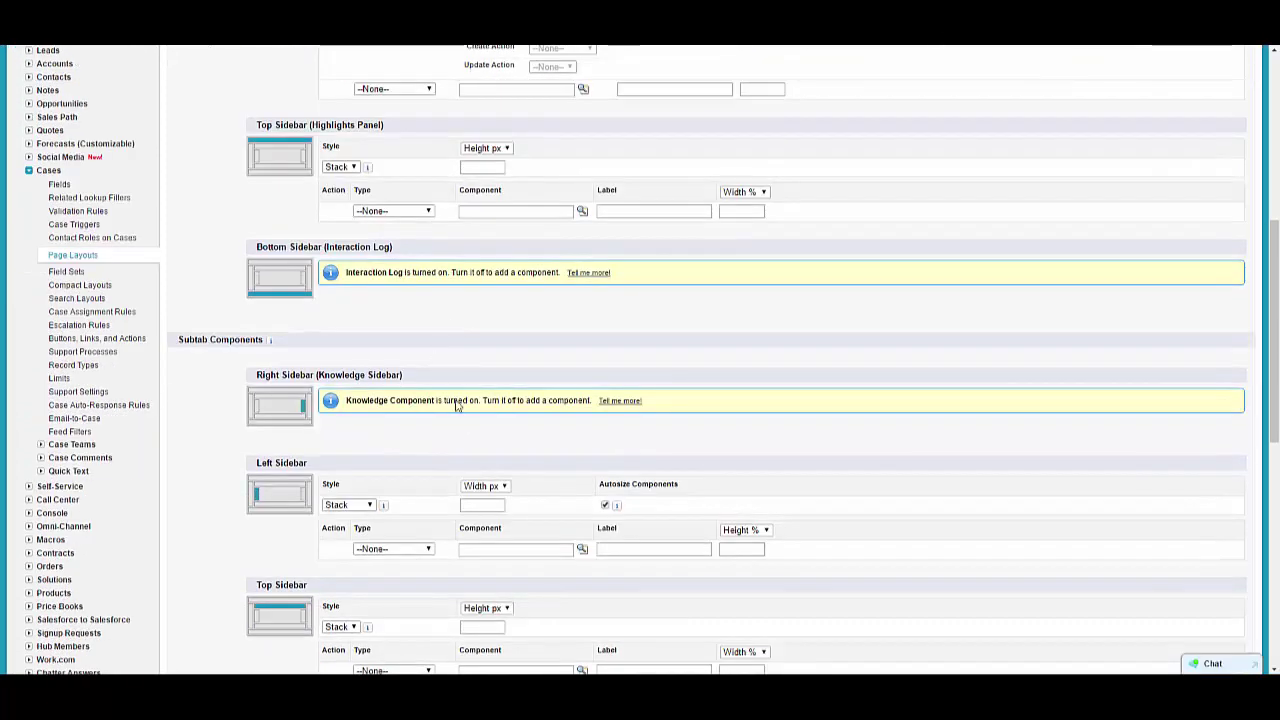
left_click_drag(367, 273, 447, 275)
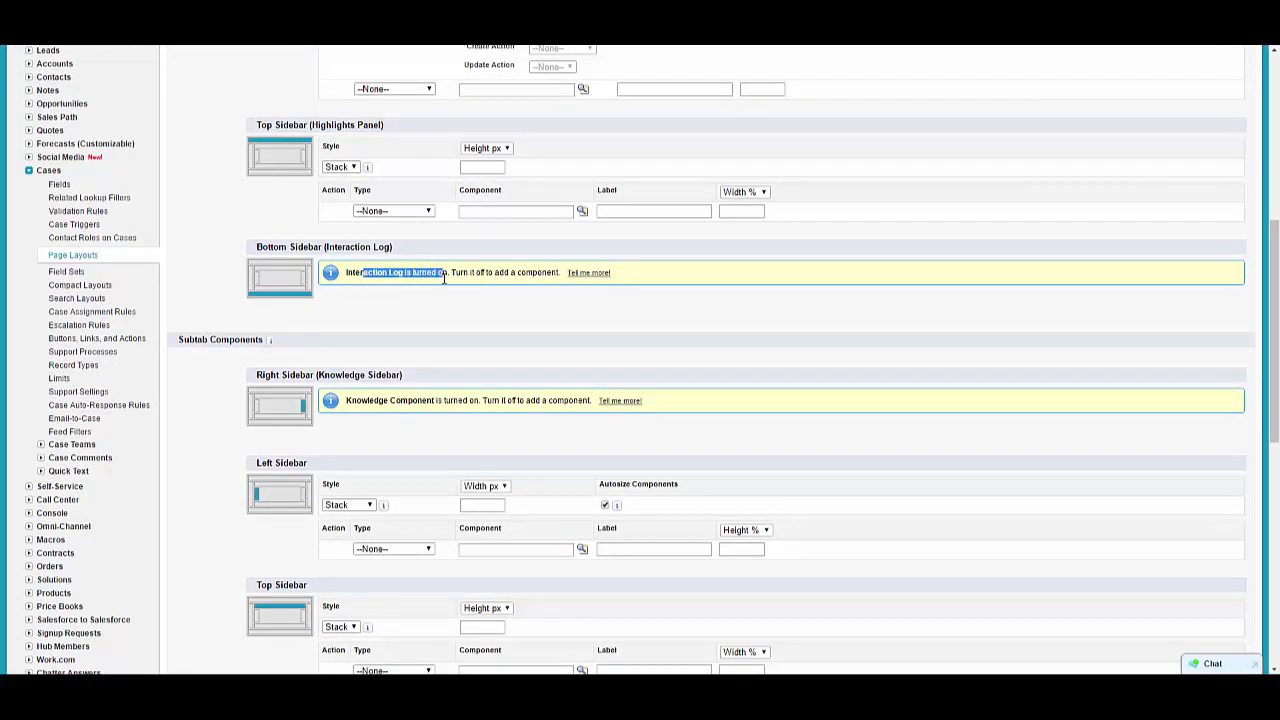
left_click(266, 267)
left_click_drag(304, 247, 230, 244)
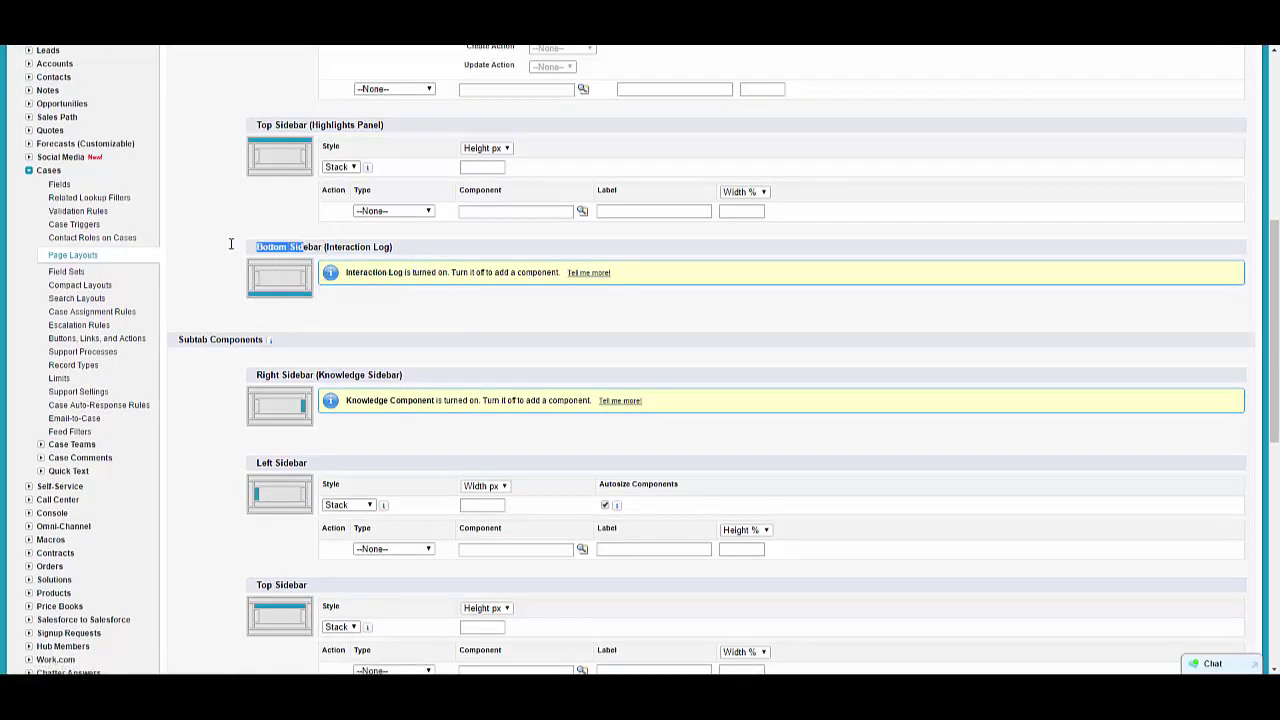
left_click_drag(410, 375, 493, 399)
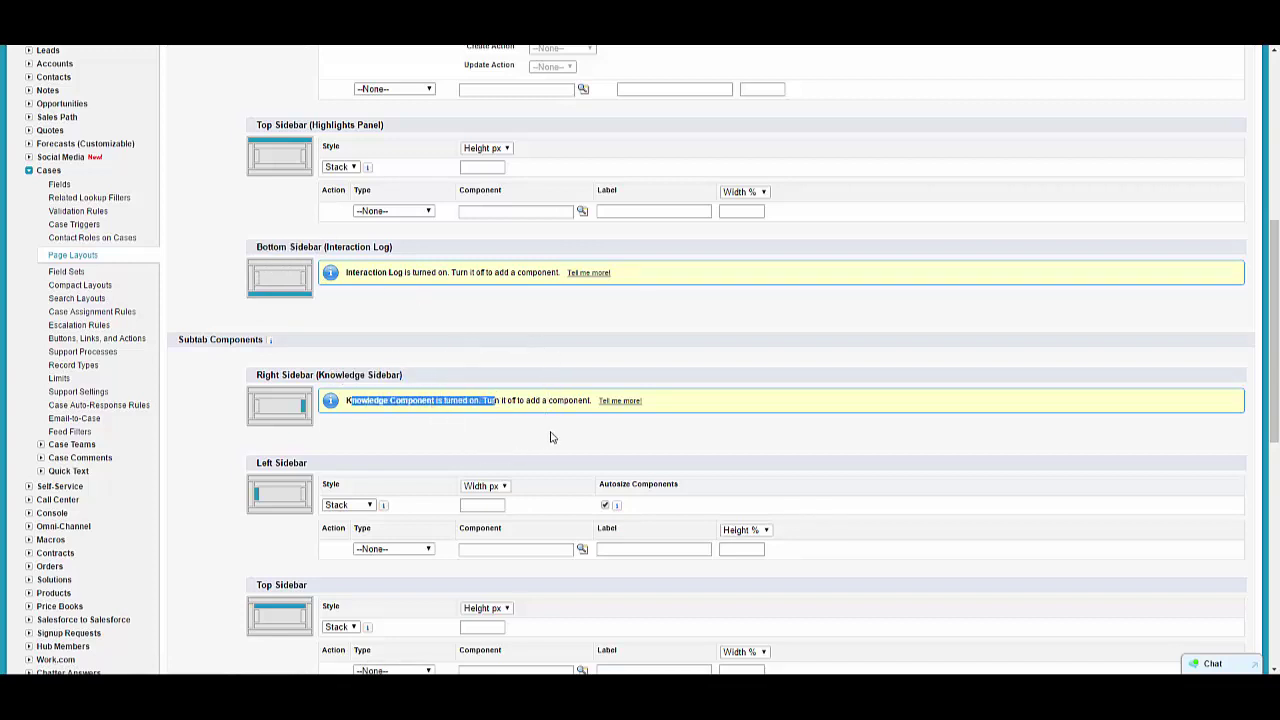
scroll(559, 403, "up", 5)
left_click(540, 212)
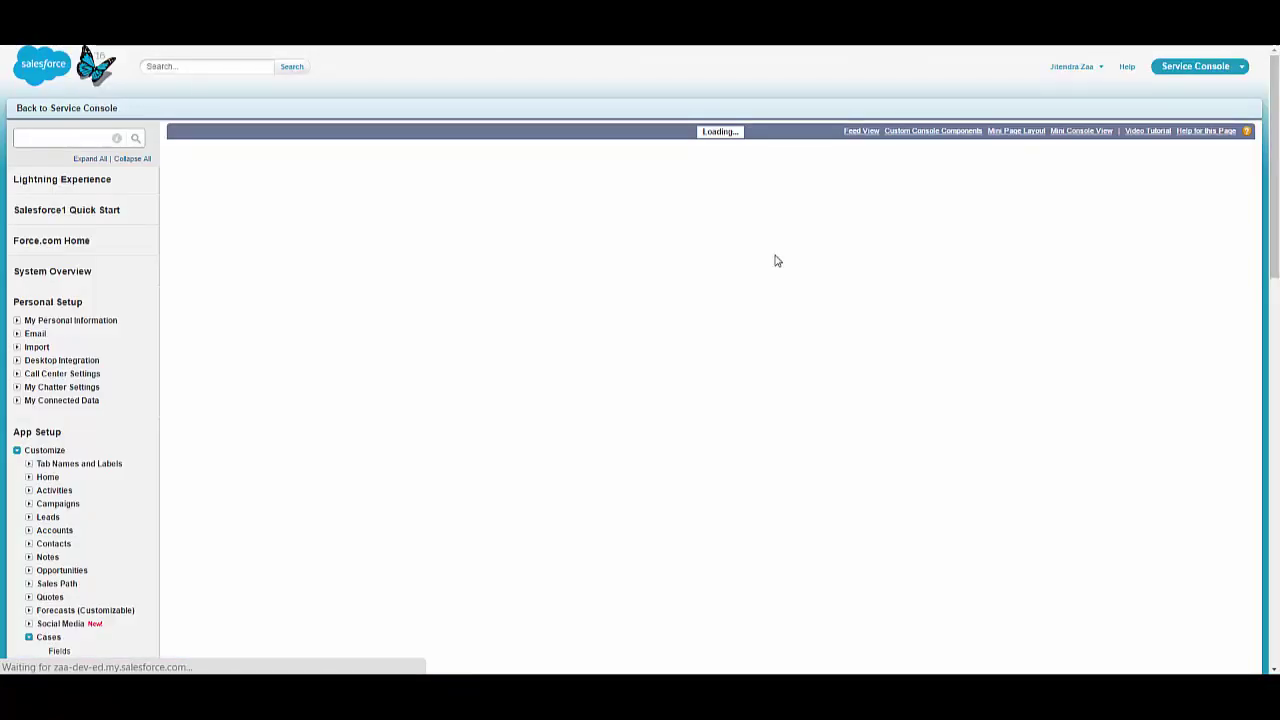
left_click(860, 131)
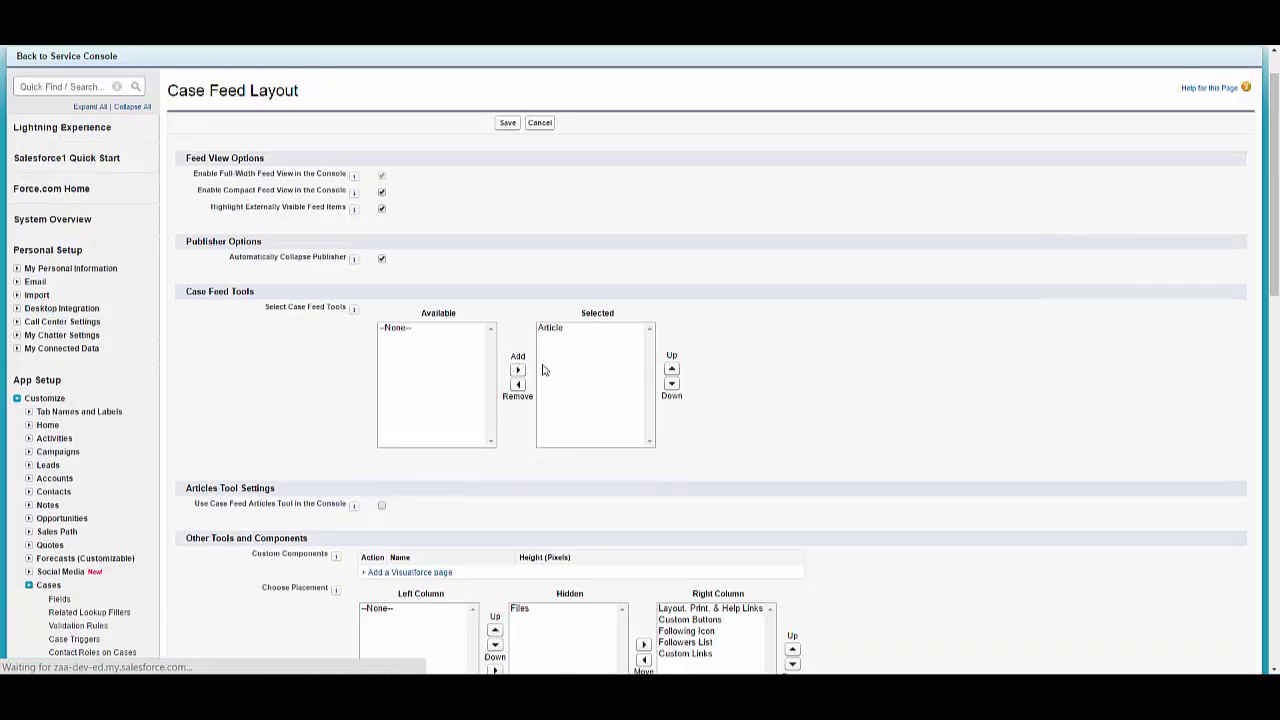
scroll(510, 370, "down", 3)
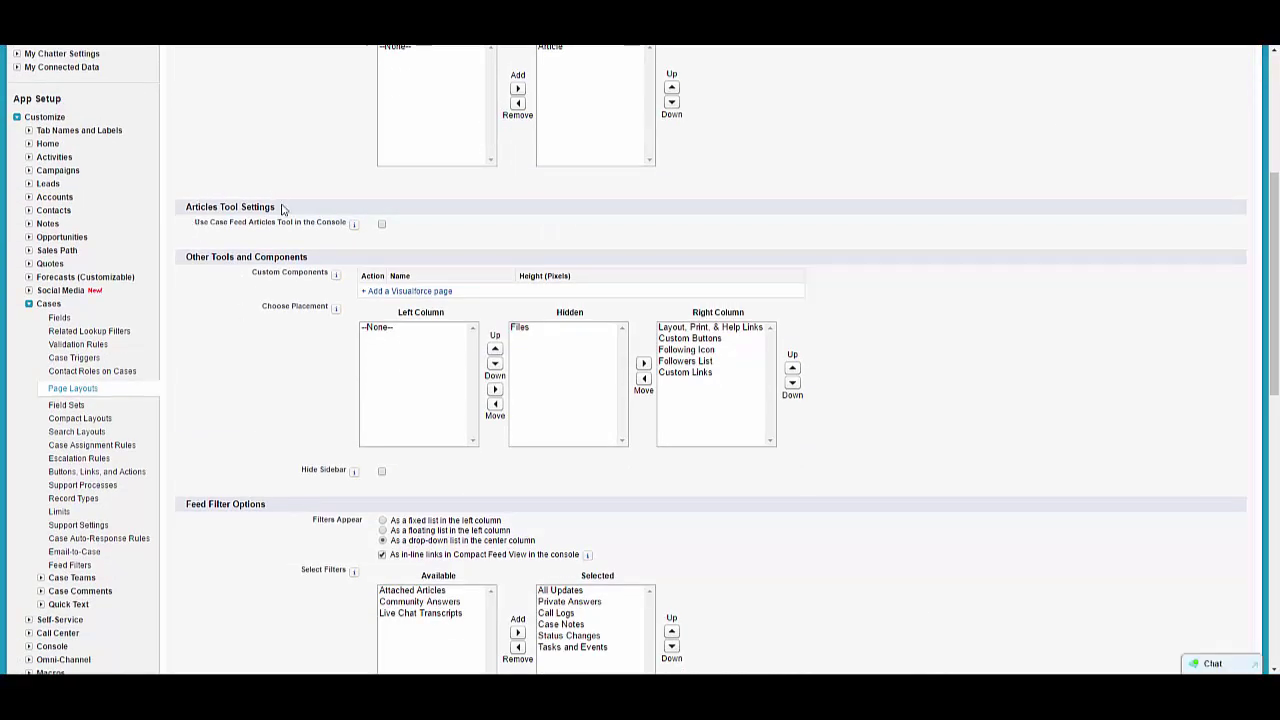
mouse_move(282, 209)
left_mouse_down()
mouse_move(176, 213)
mouse_move(302, 222)
left_mouse_up()
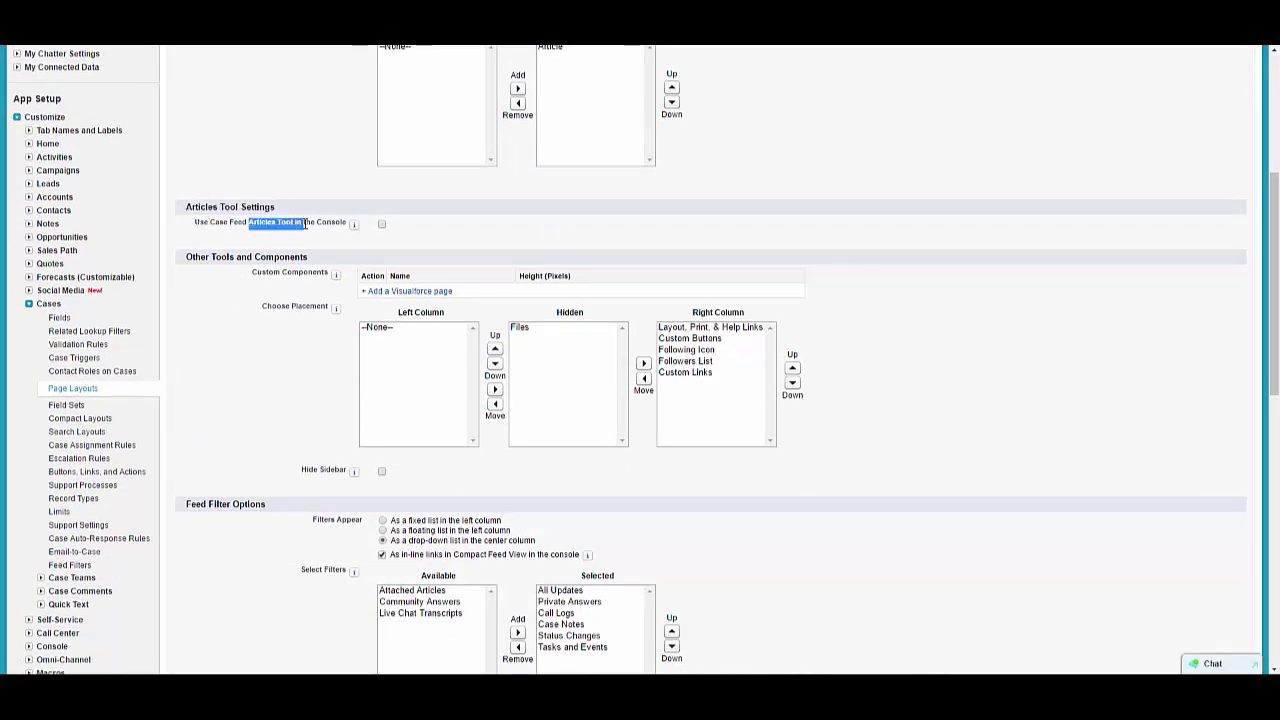
scroll(361, 341, "up", 5)
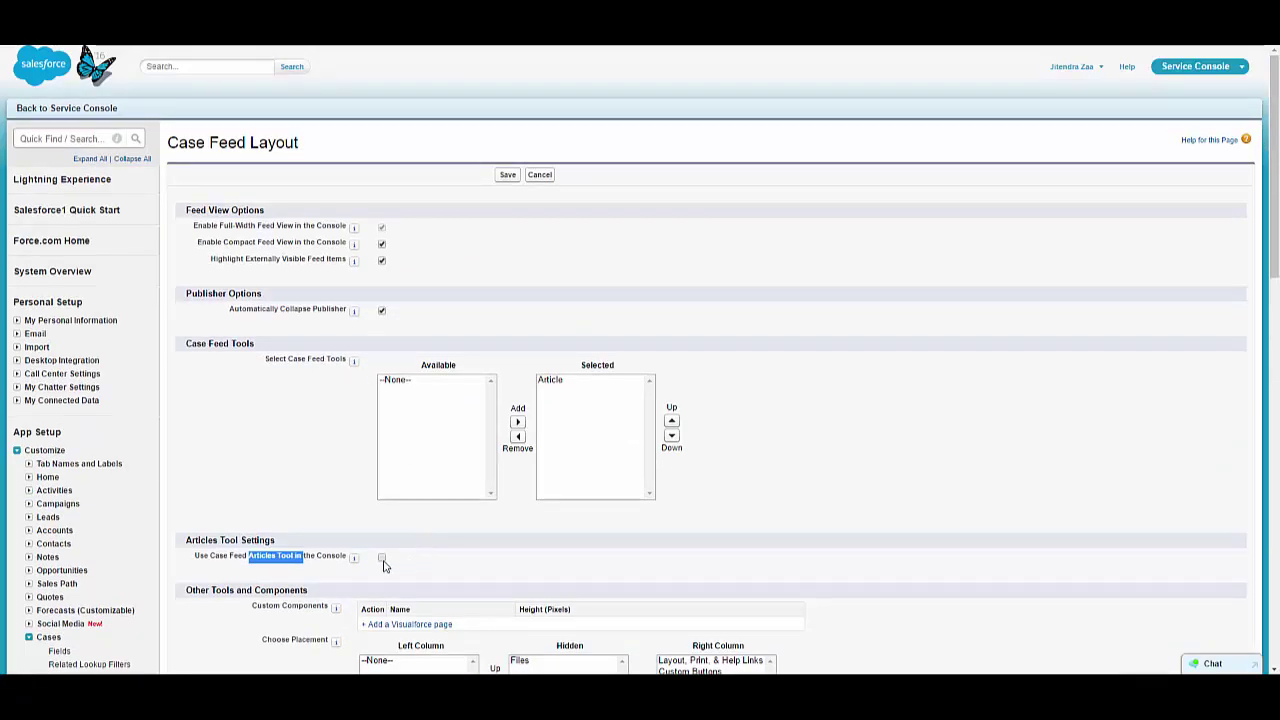
left_click(539, 175)
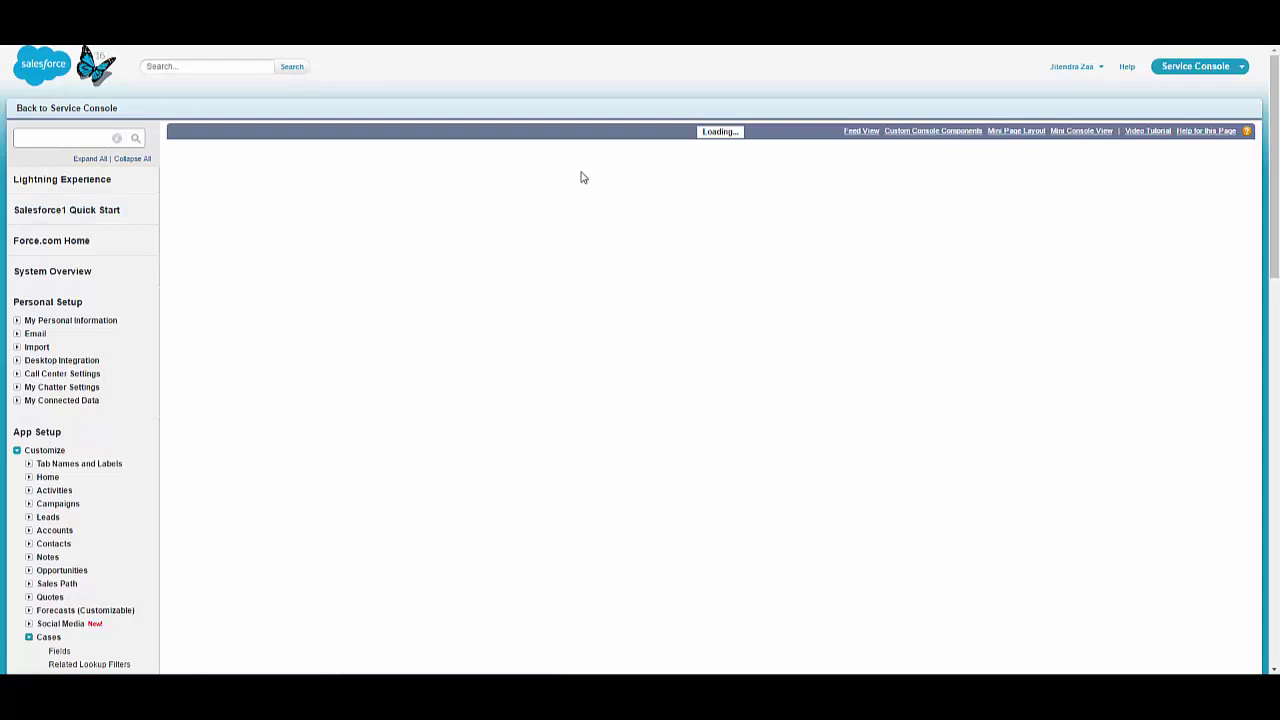
Uncheck Knowledge Sidebar 'Show in the Console' in Layout Properties and quick-save the layout
left_click(466, 153)
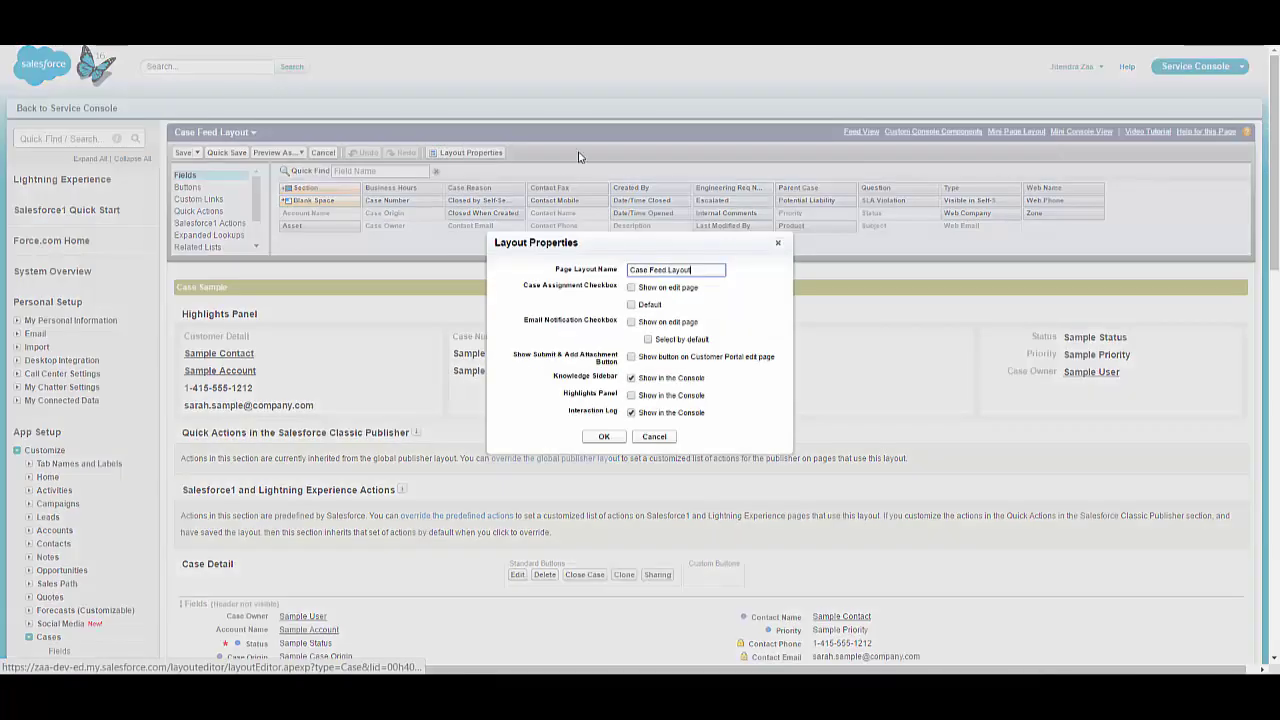
left_click_drag(557, 377, 612, 377)
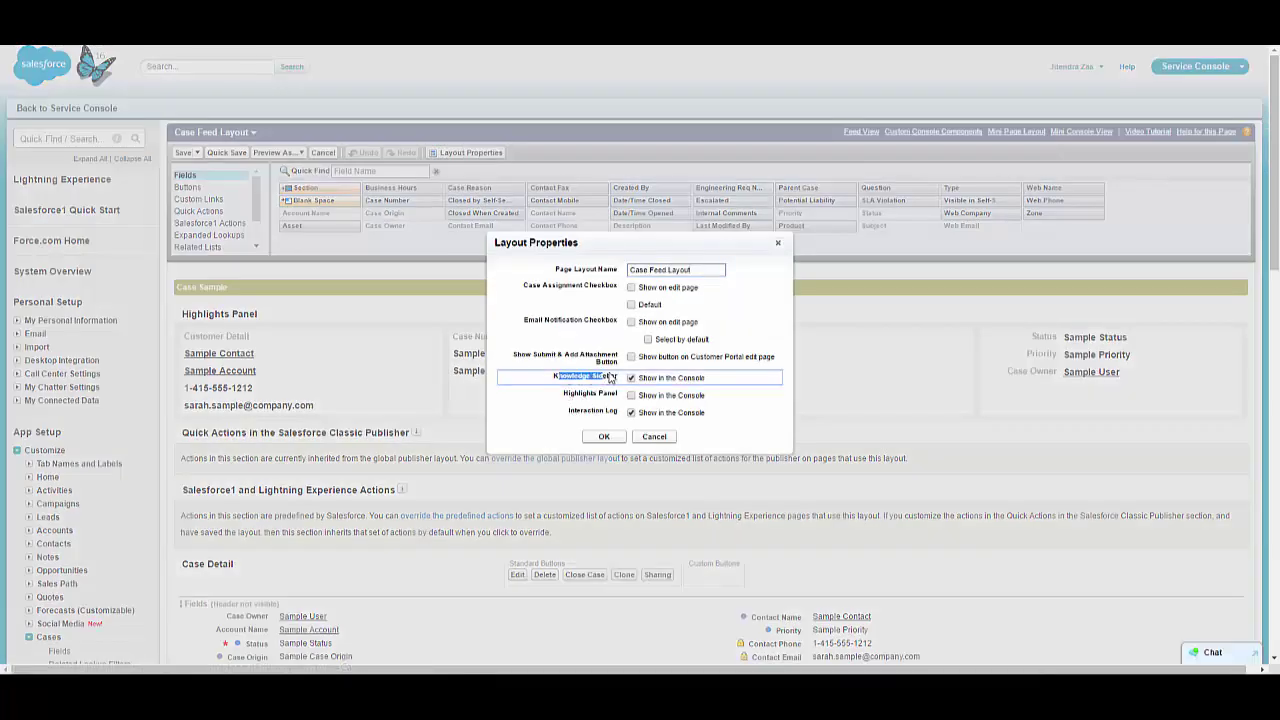
left_click(632, 378)
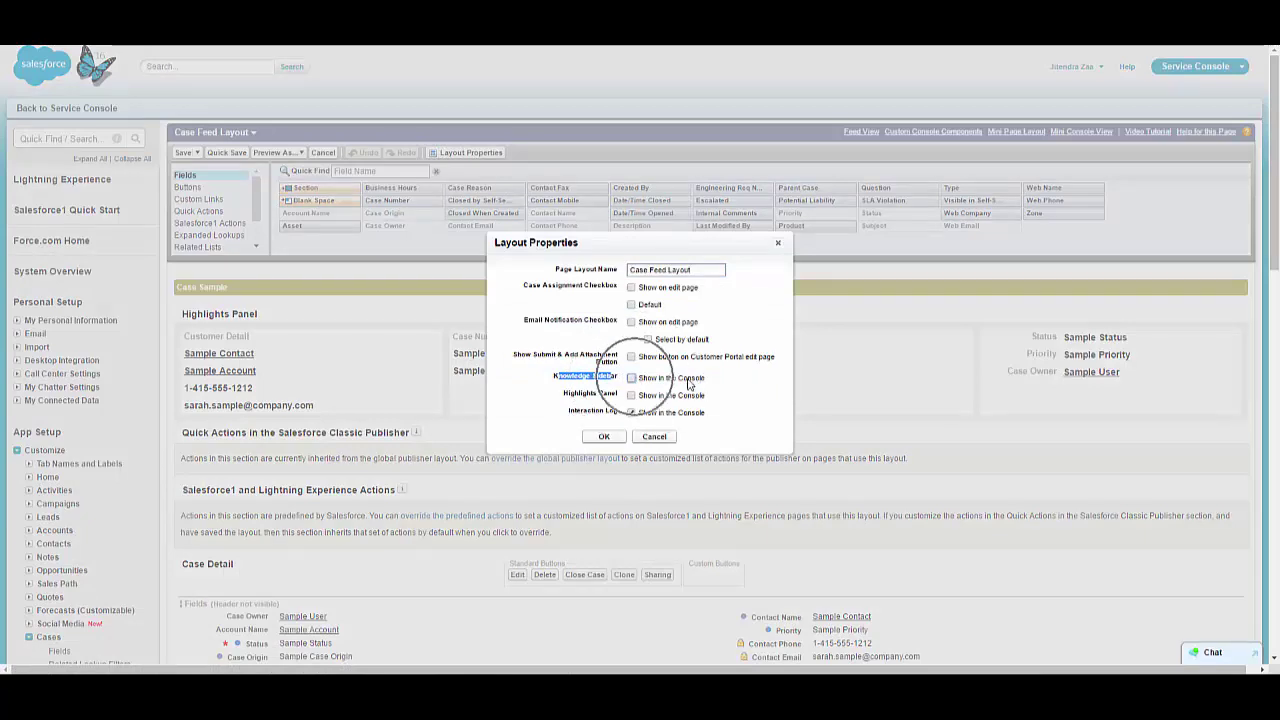
left_click(604, 437)
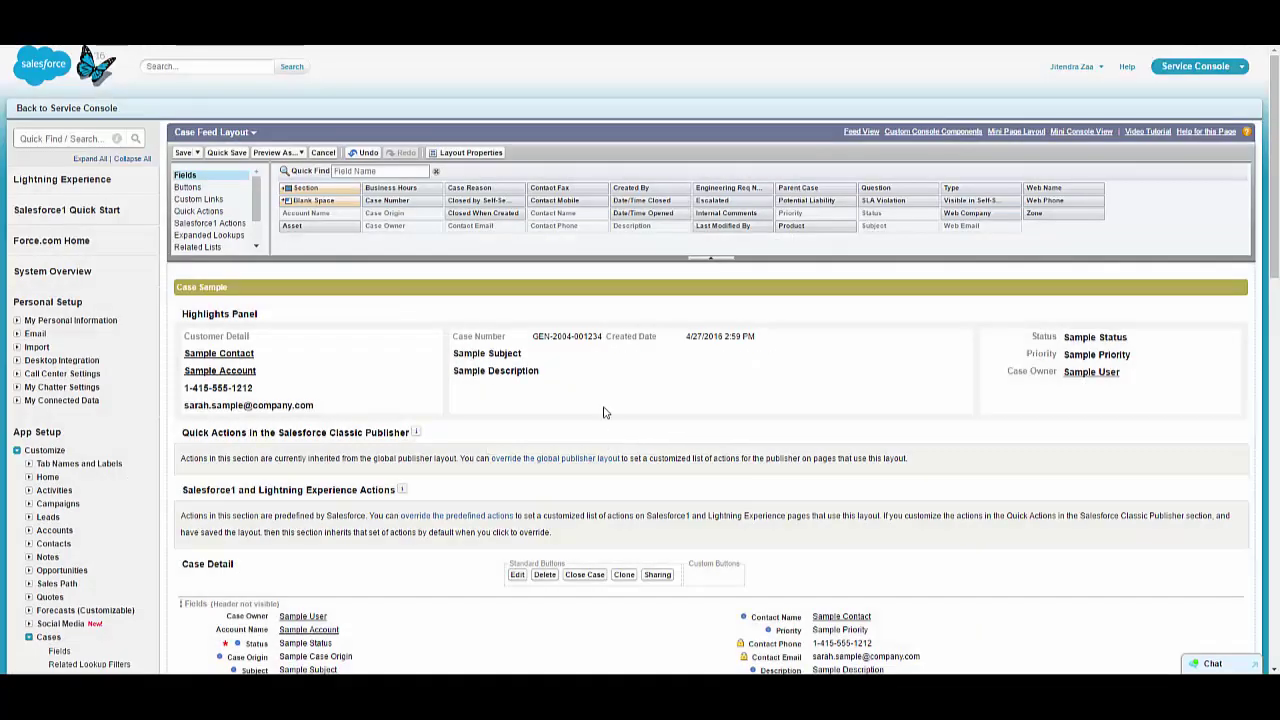
left_click(240, 156)
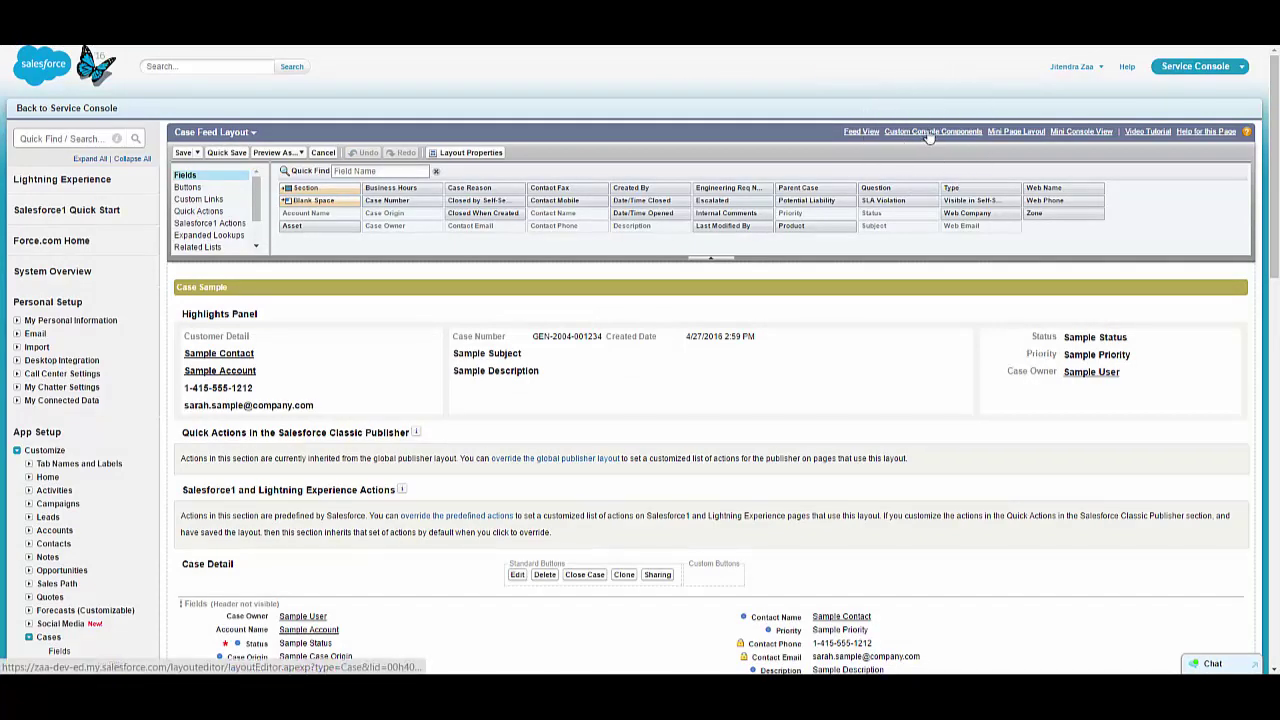
Give the Subtab Right Sidebar a 300 px Knowledge One component and save
scroll(566, 334, "down", 4)
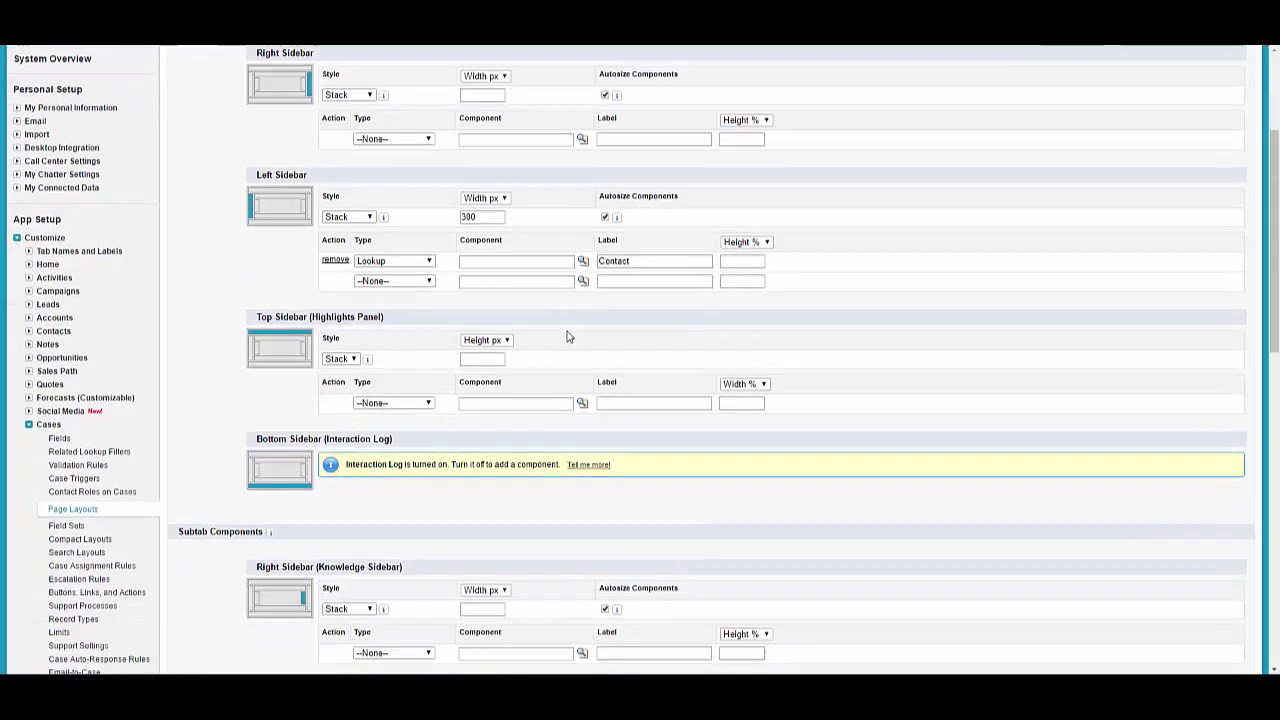
scroll(380, 400, "down", 3)
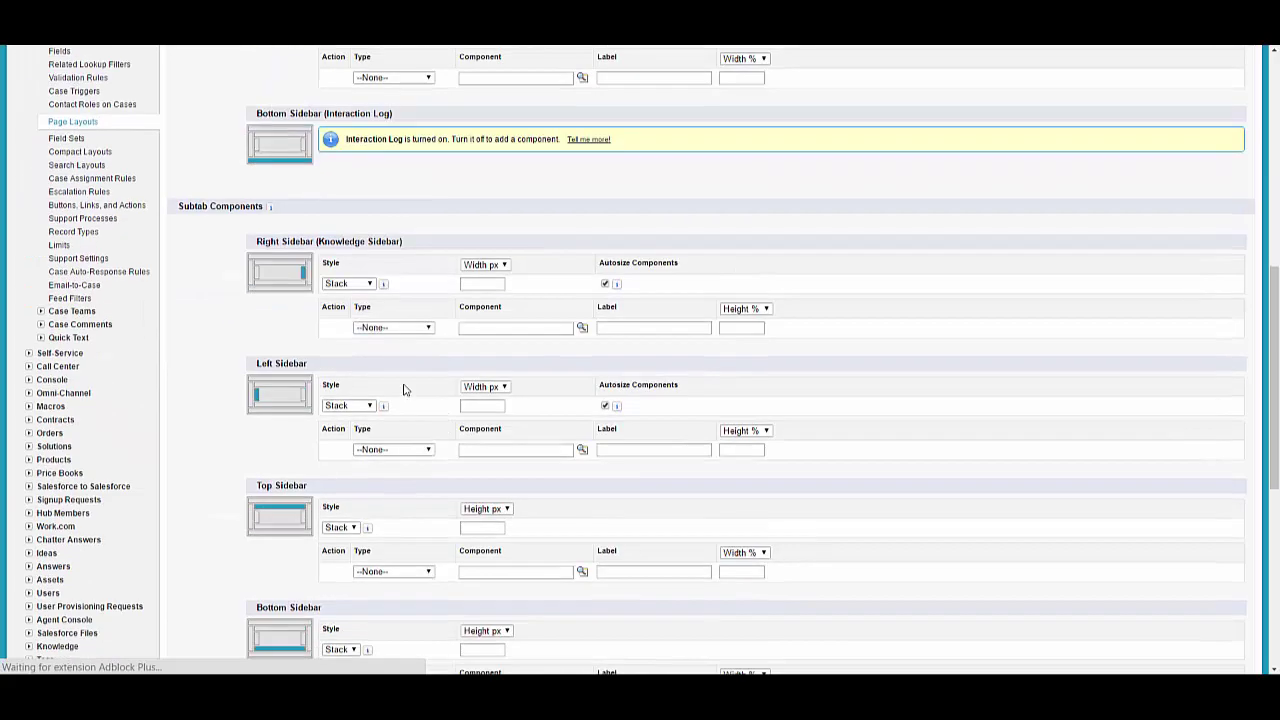
left_click_drag(335, 243, 400, 243)
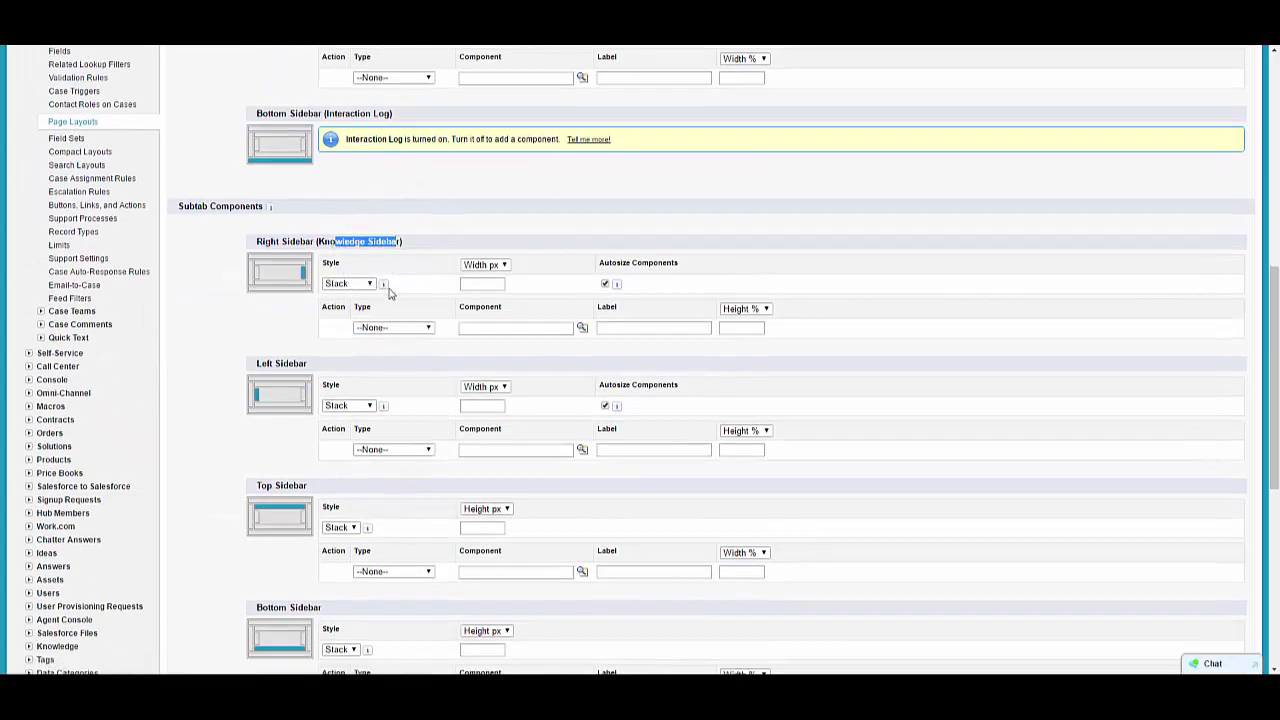
left_click(475, 284)
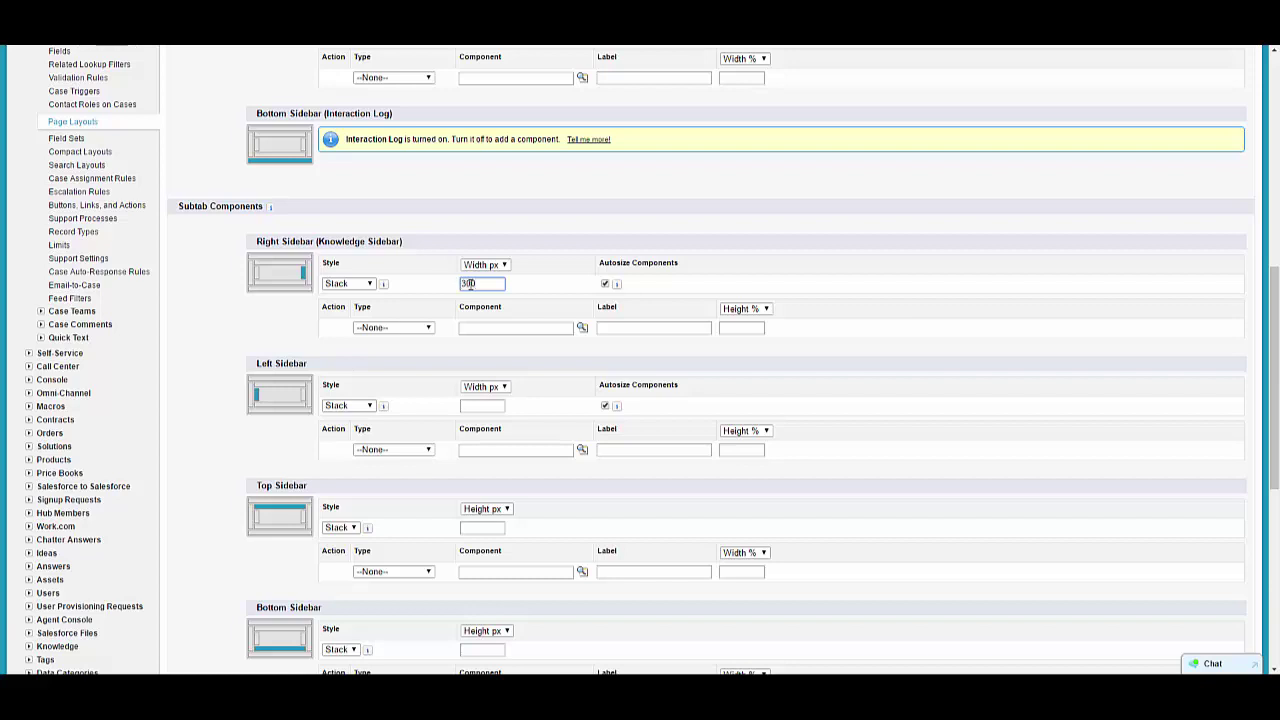
left_click(408, 330)
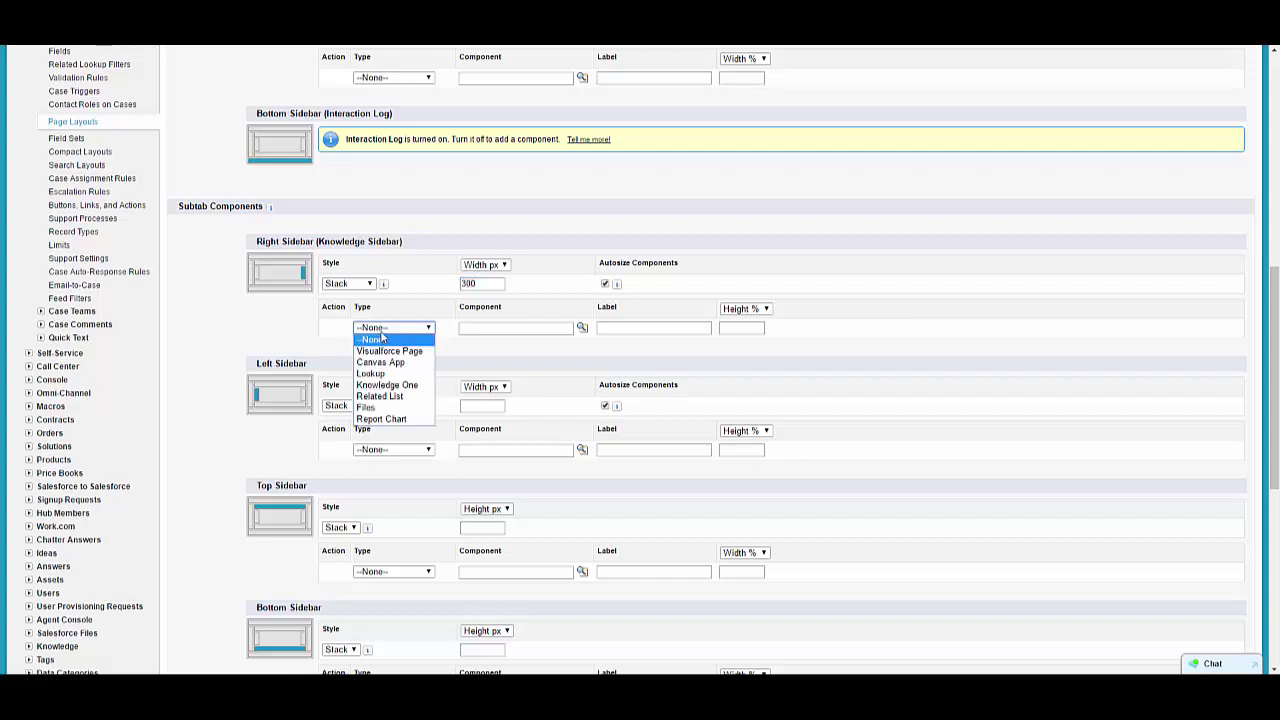
left_click(407, 386)
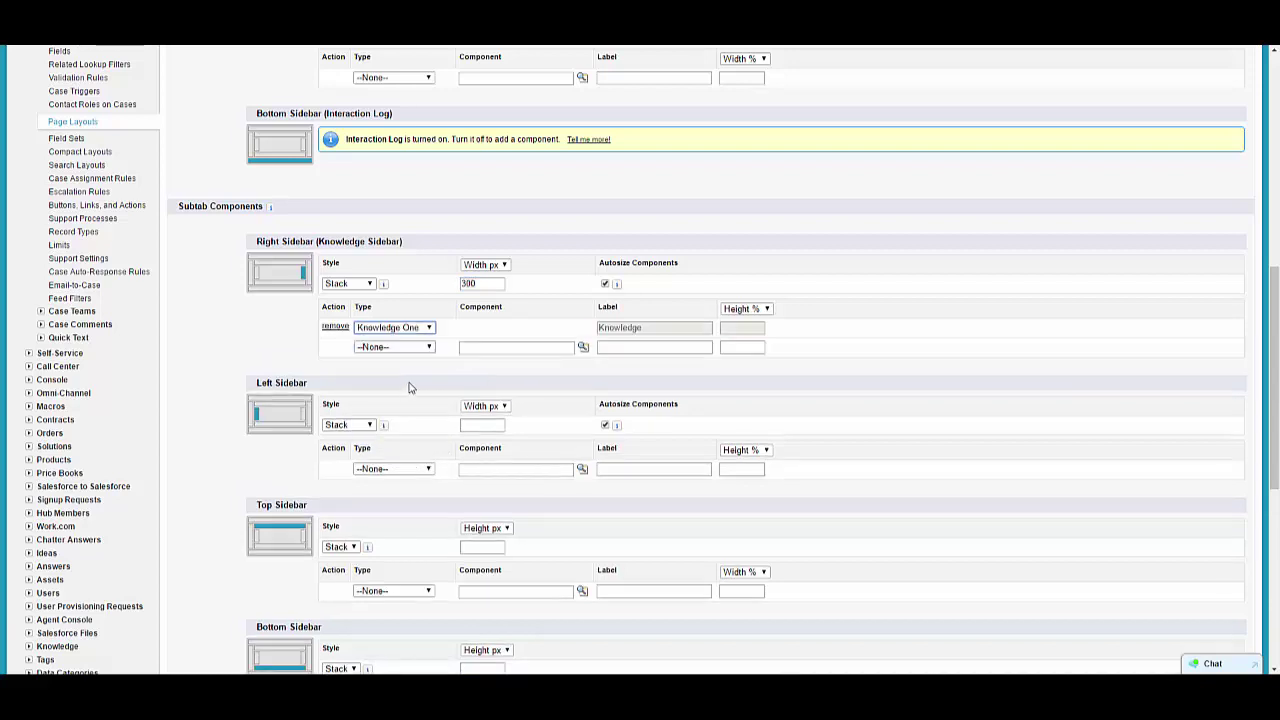
left_click(614, 330)
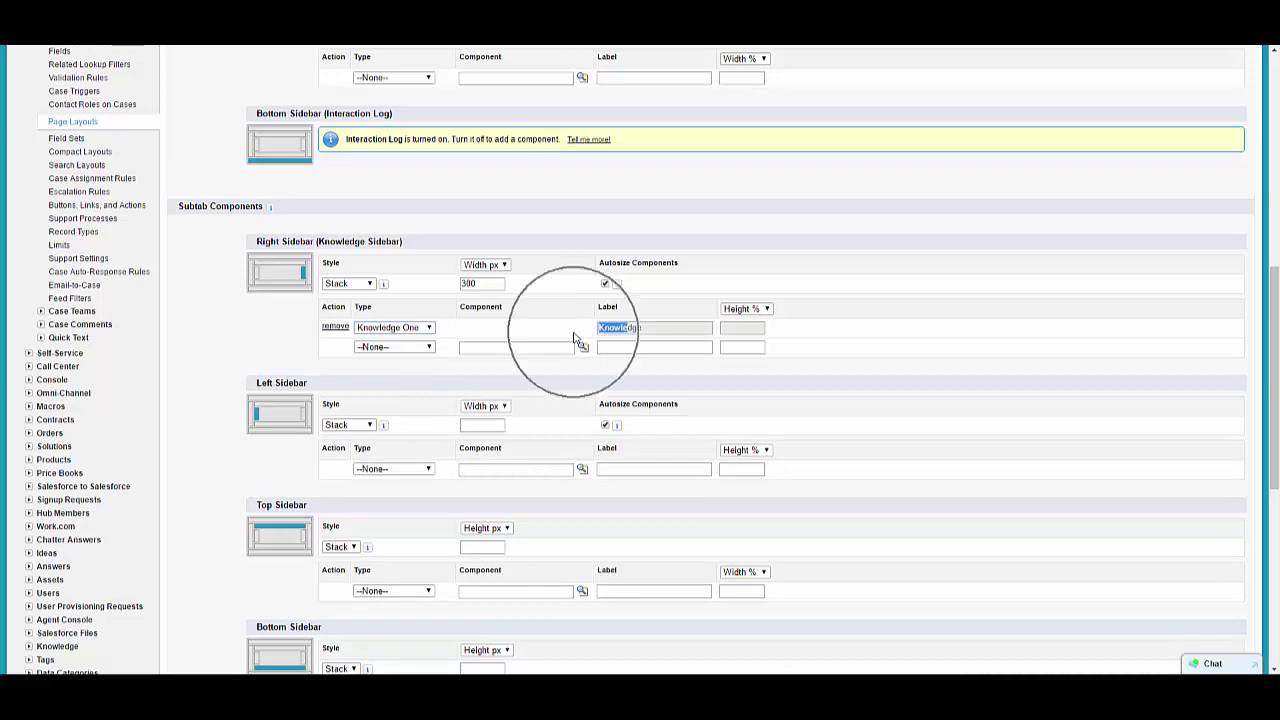
scroll(500, 300, "down", 3)
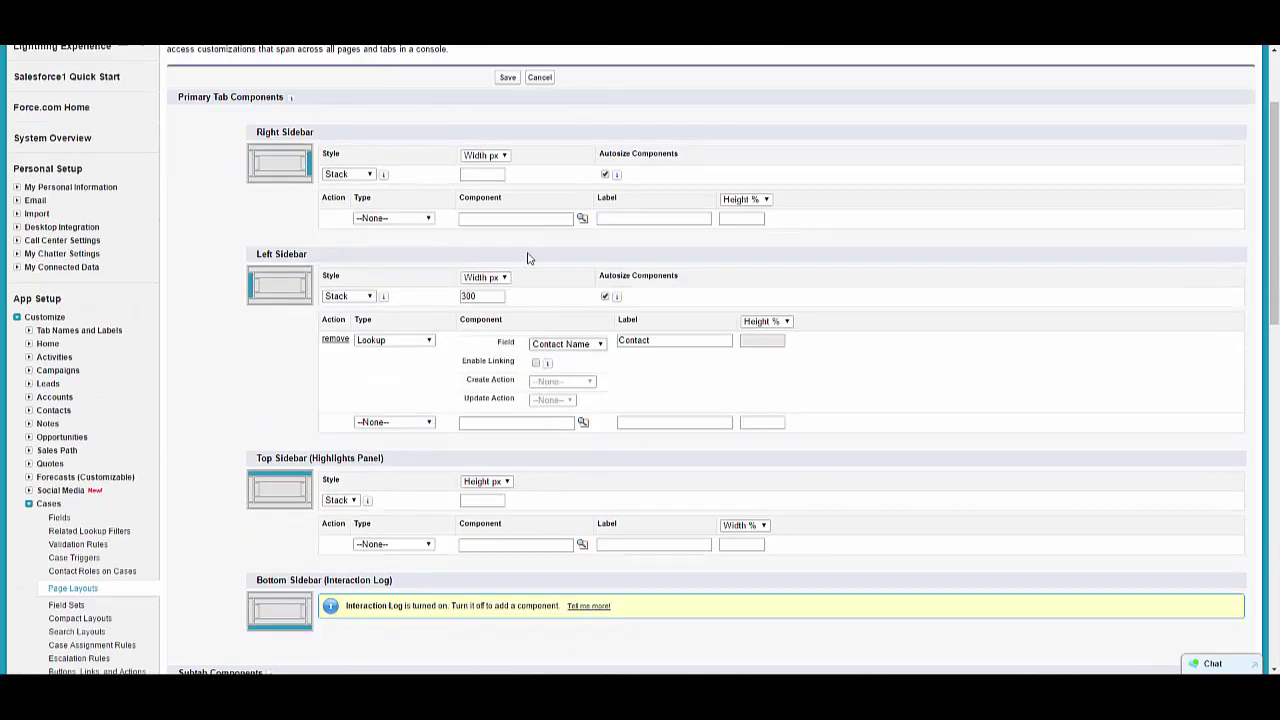
left_click(507, 79)
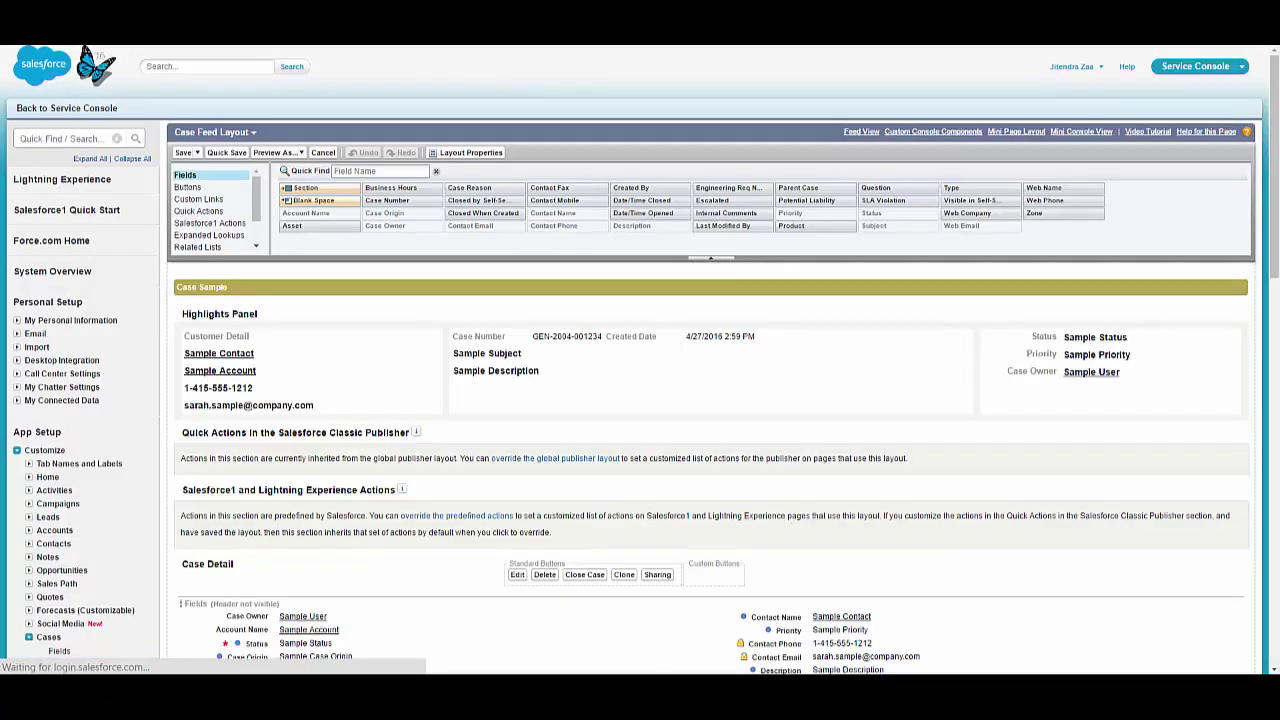
Save the Case Feed Layout, then explore the Knowledge sidebar's filters and article-source list on case 00001008
left_click(181, 153)
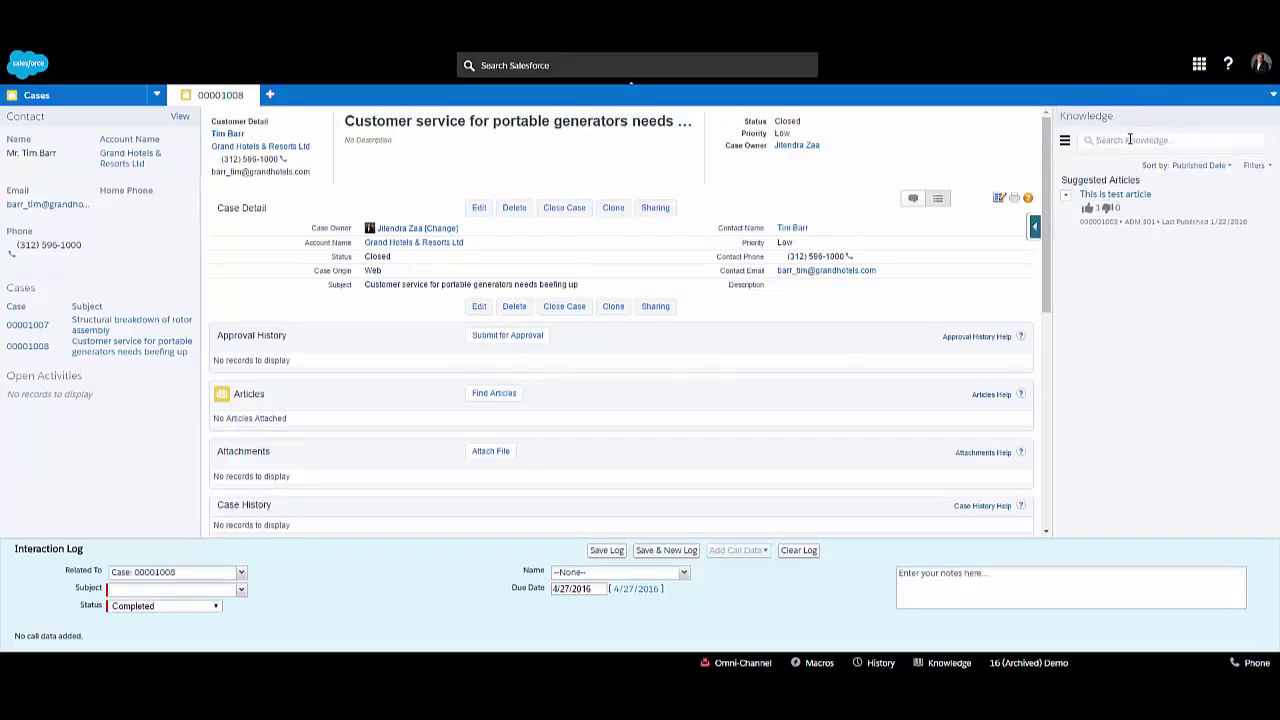
left_click(1250, 165)
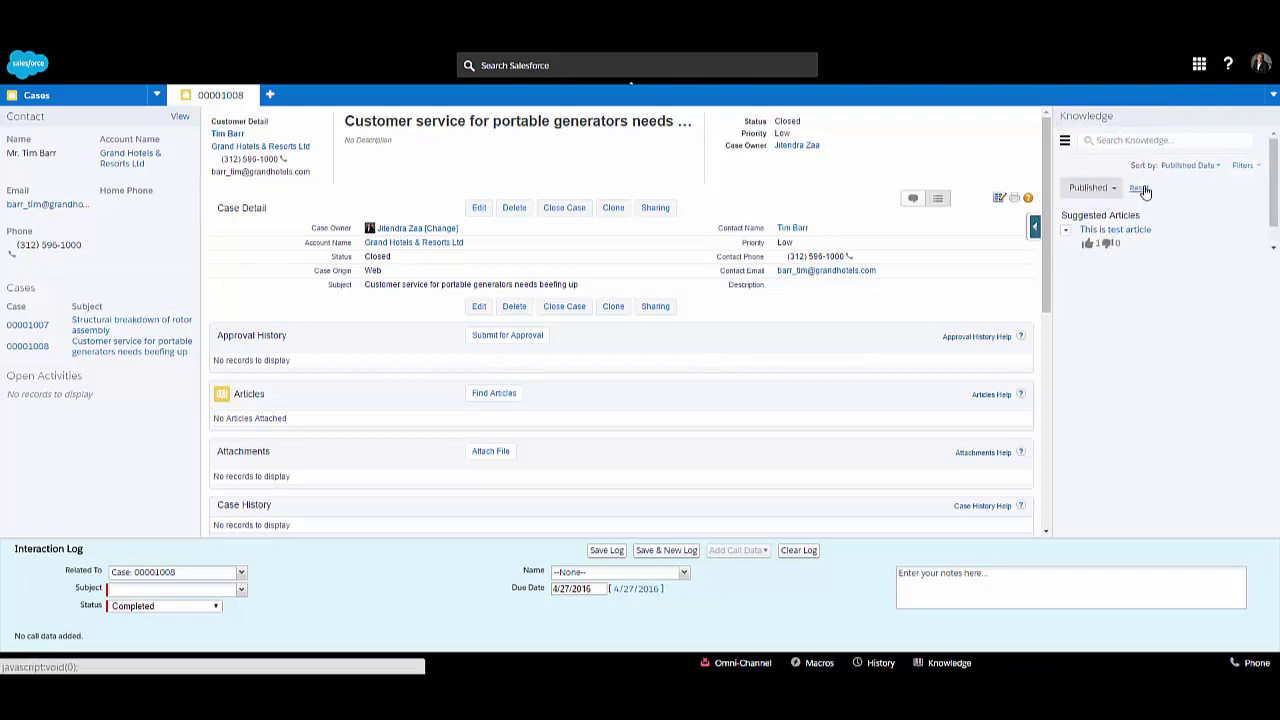
left_click(1065, 141)
left_click(1136, 274)
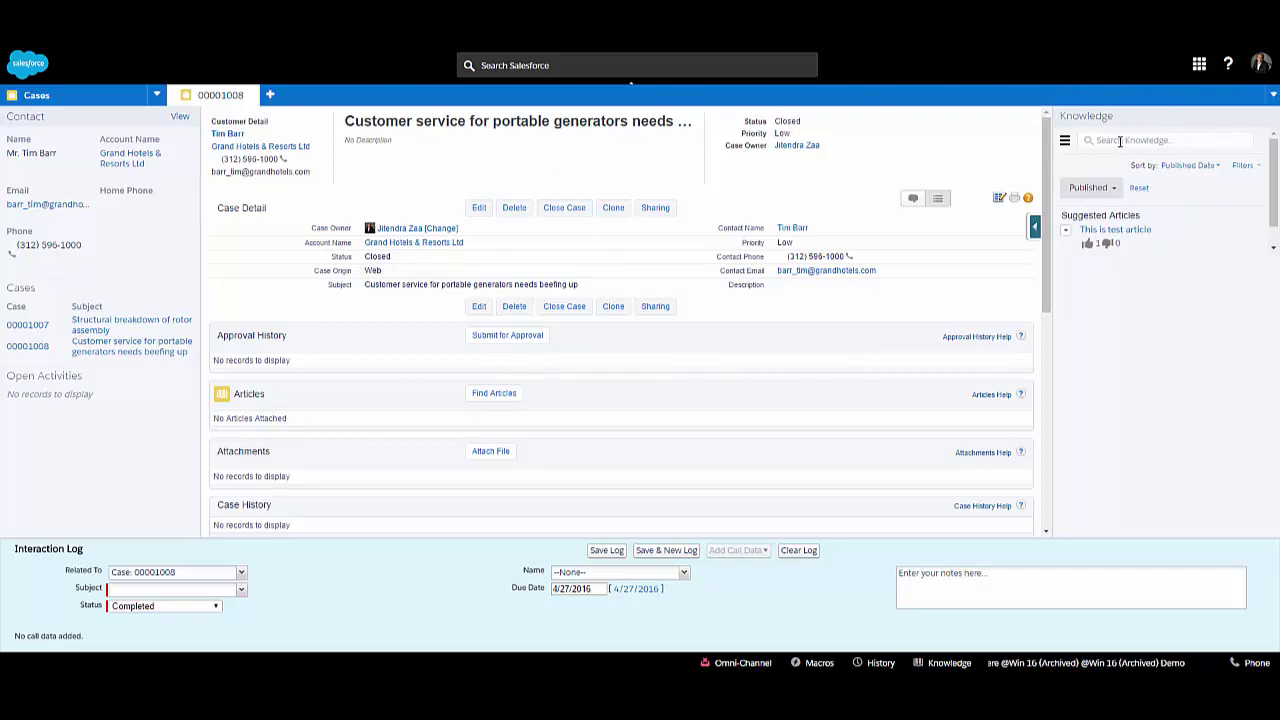
left_click(1243, 166)
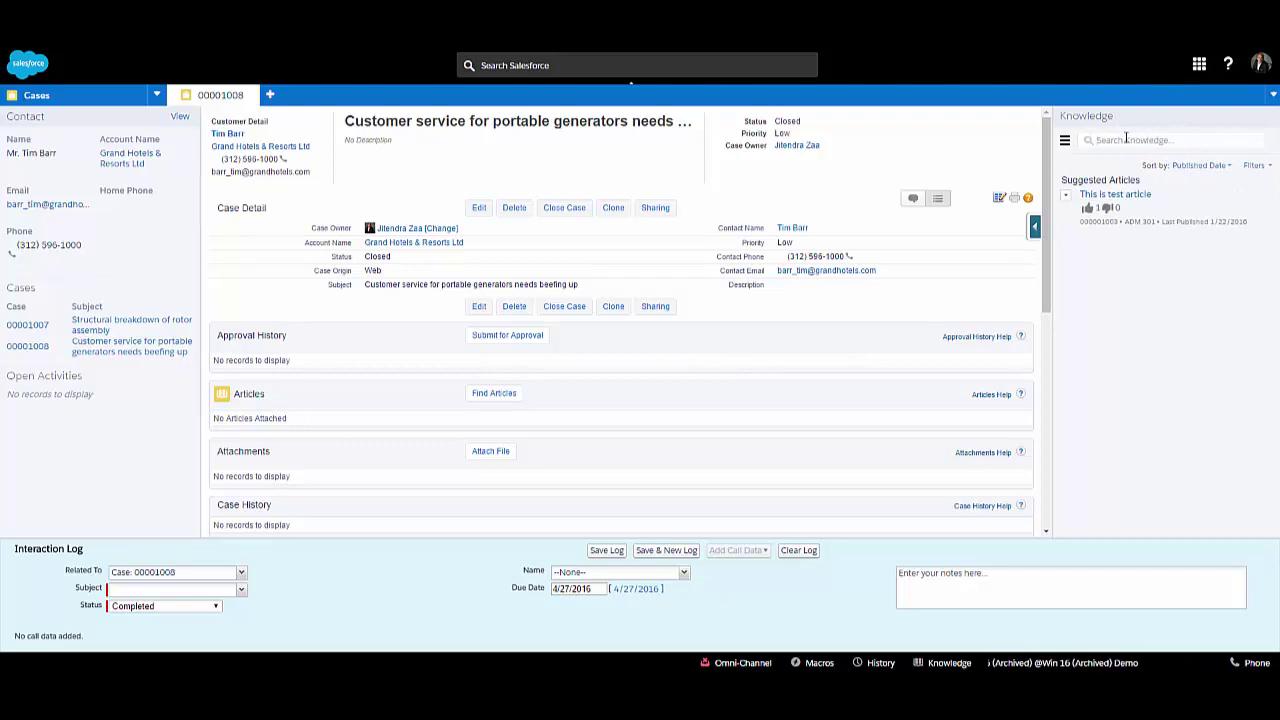
Change case 00001008's subject to 'Electric' so Knowledge suggests the Electrical Appliances article
double_click(495, 283)
key("ctrl+a")
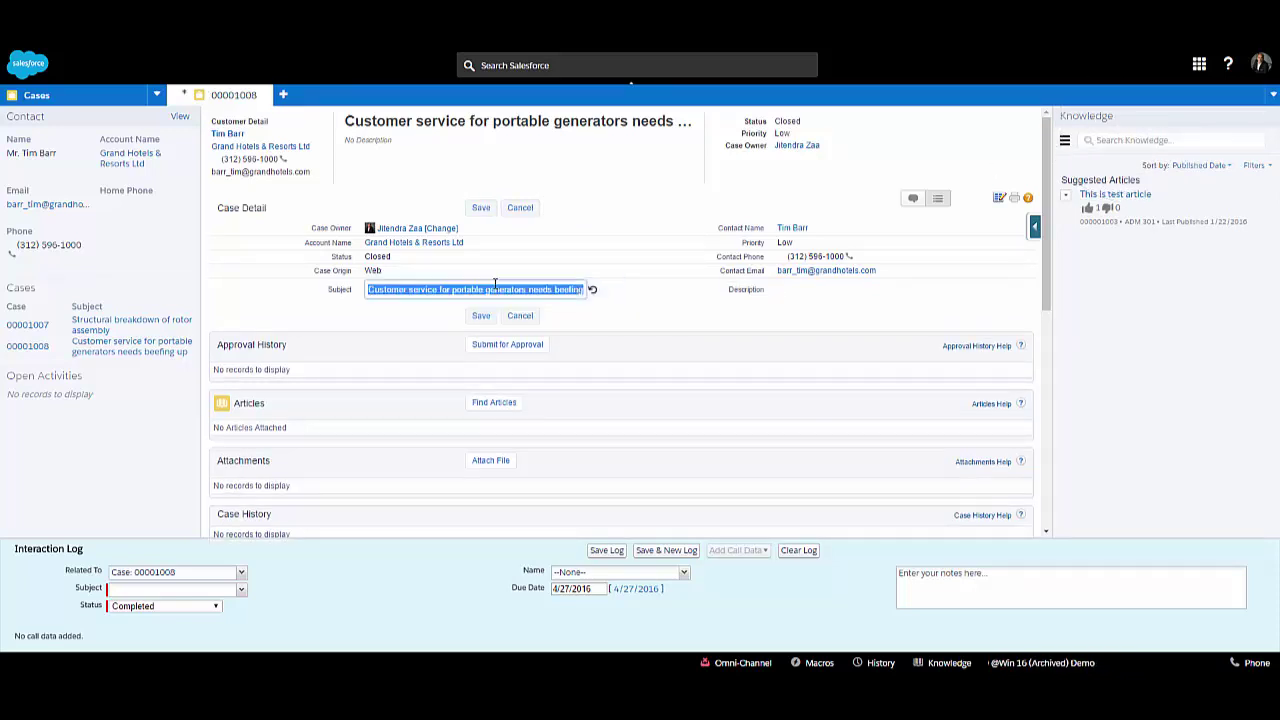
type("Electric")
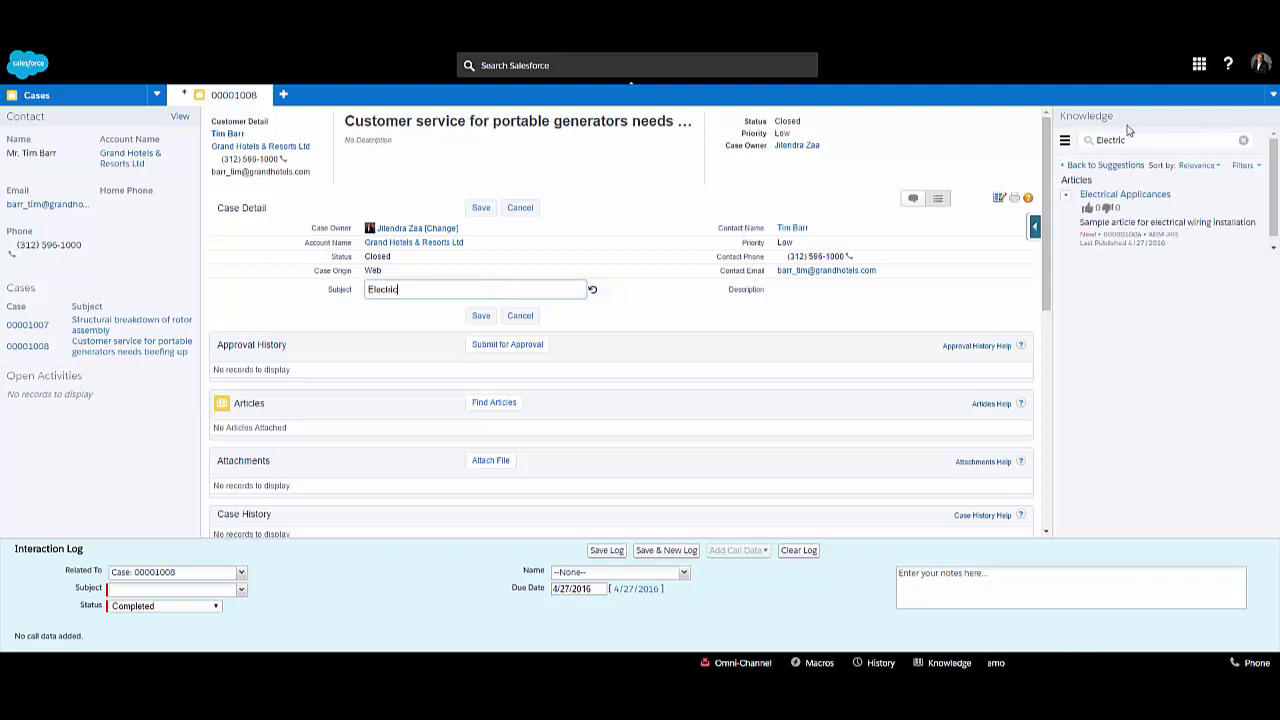
left_click(1092, 210)
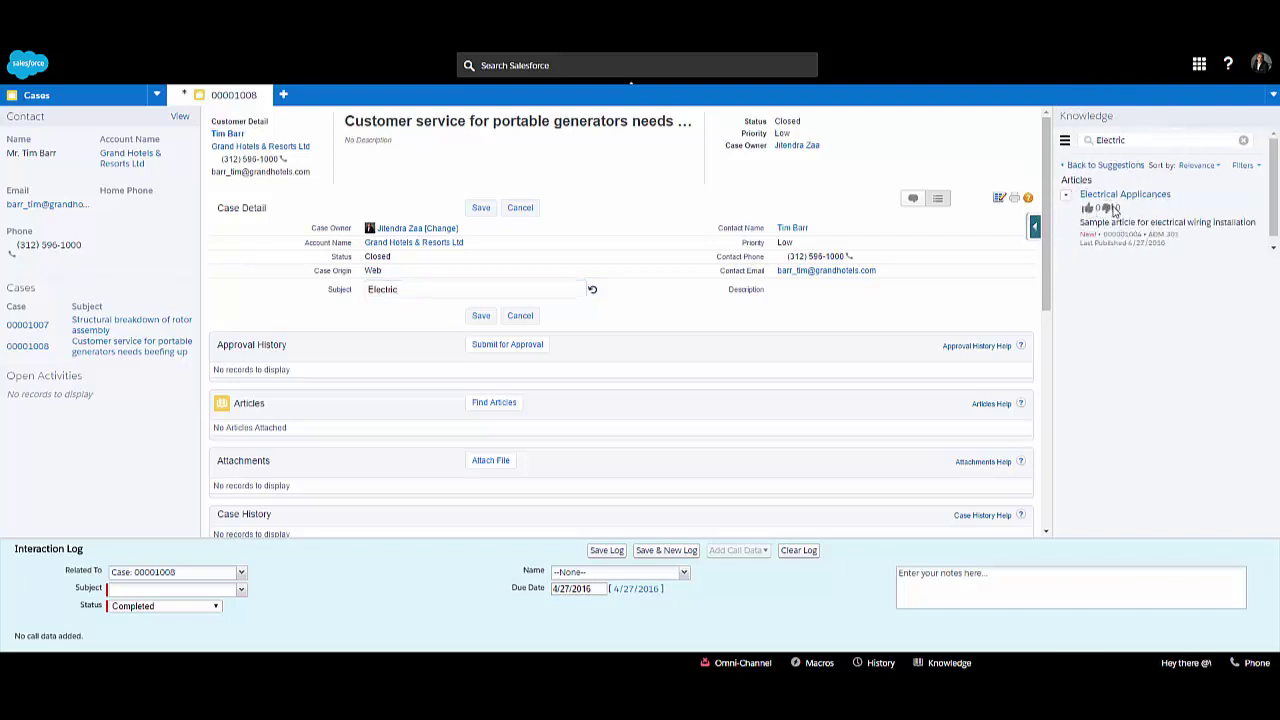
left_click(1163, 264)
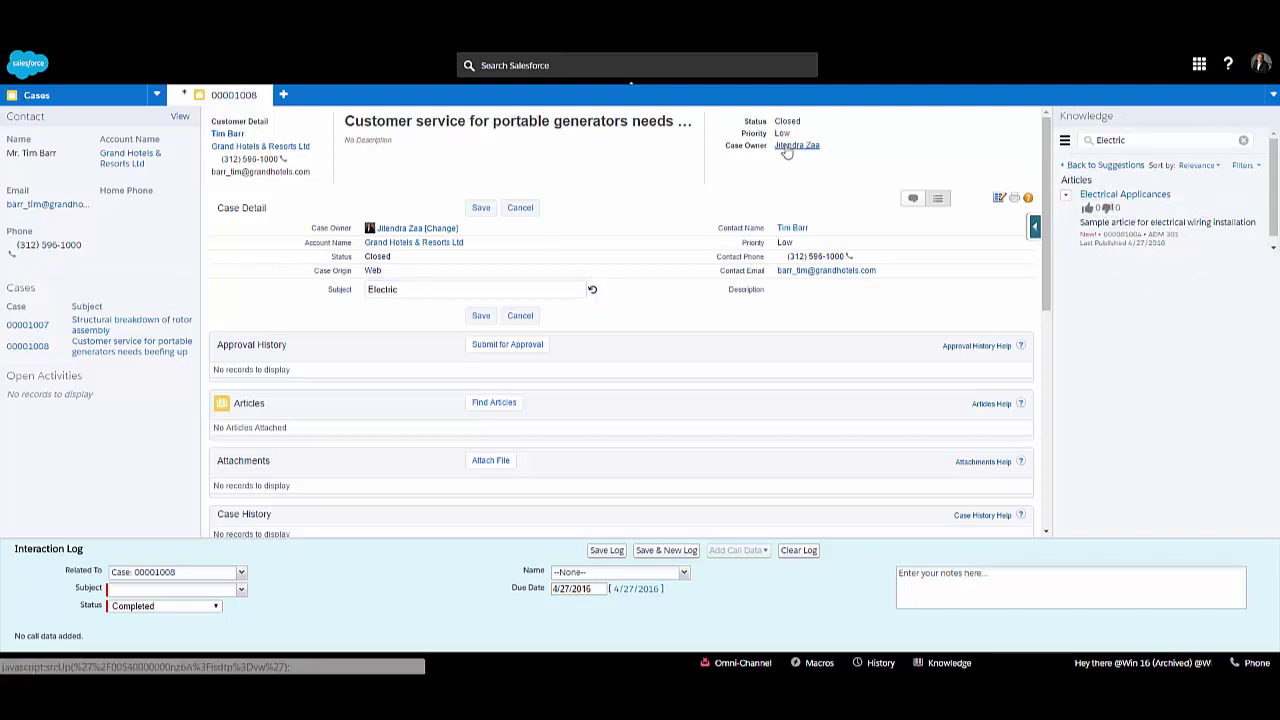
Move on to the closing Thank You slide
mouse_move(797, 145)
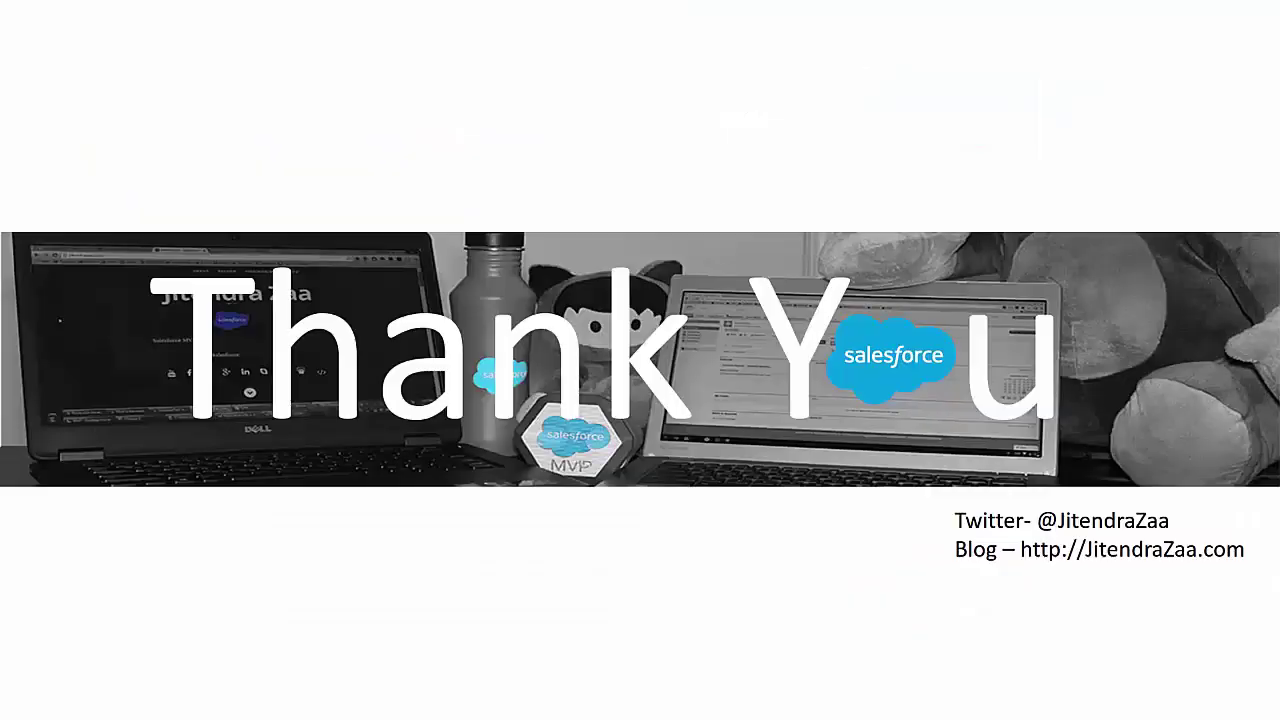